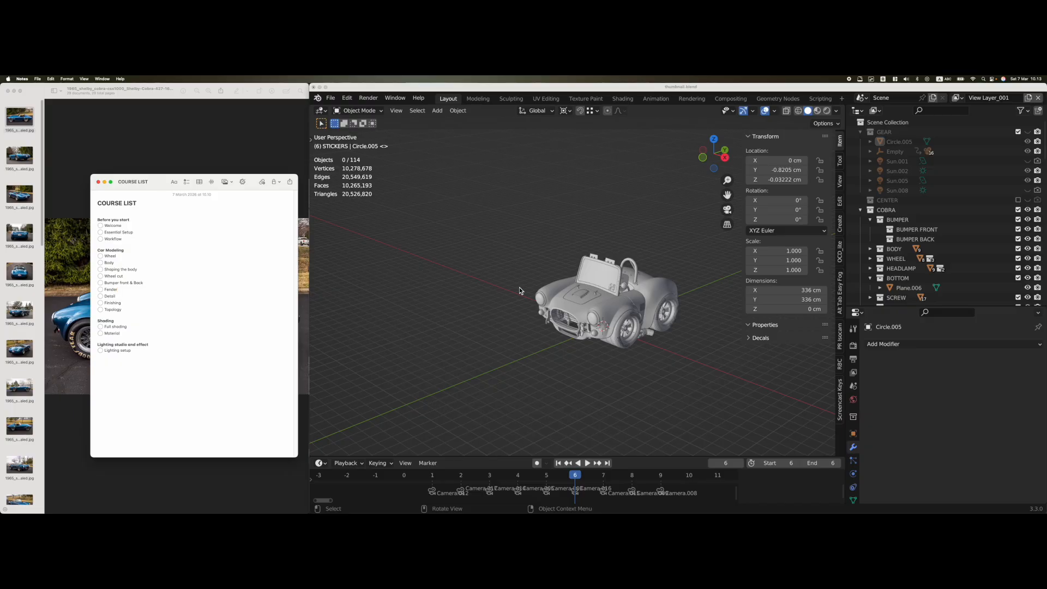
Examine the finished Cobra car model, looking at its front end, hood and windshield
scroll(647, 339, up, 5)
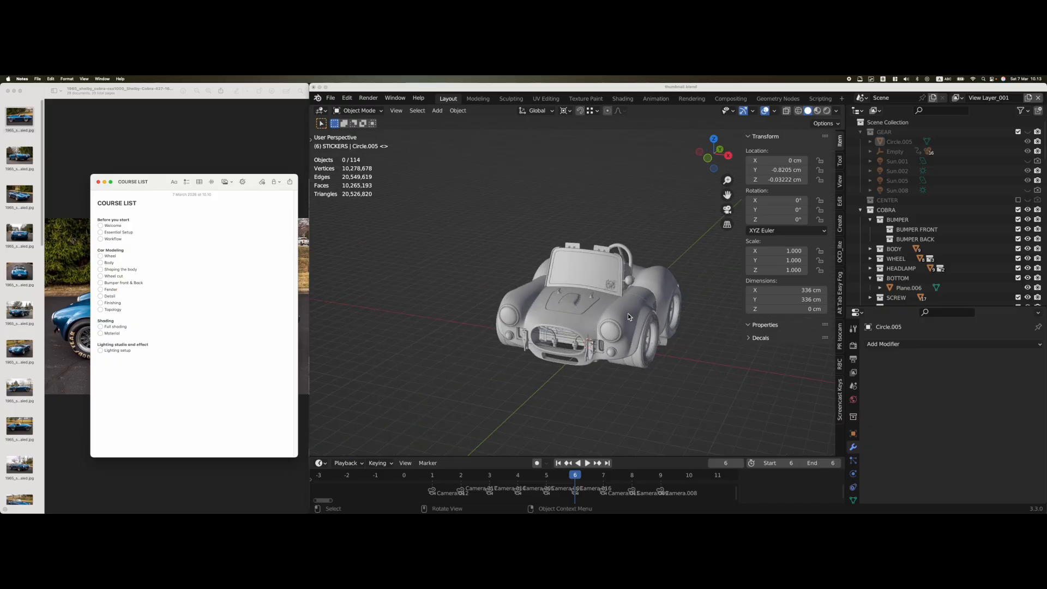
scroll(594, 335, up, 3)
click(604, 325)
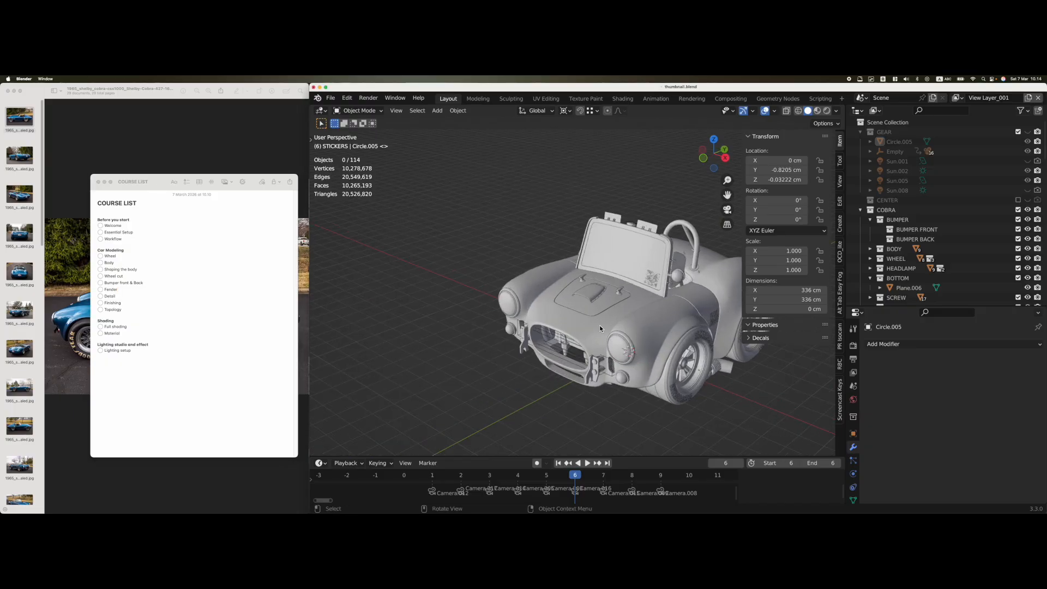
click(600, 325)
mouse_move(599, 326)
middle_down()
mouse_move(617, 322)
mouse_move(538, 331)
mouse_move(634, 325)
mouse_move(592, 339)
middle_up()
scroll(617, 322, down, 5)
click(622, 317)
scroll(538, 330, up, 2)
scroll(653, 339, down, 2)
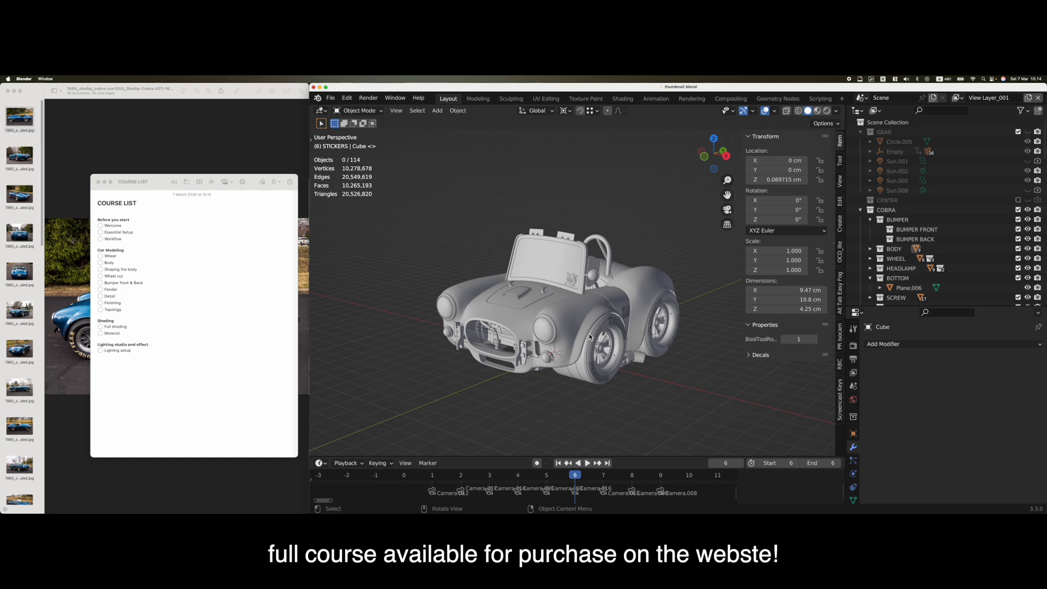
Inspect the Cobra's body and wheels from the front, side and three-quarter views
click(590, 332)
middle_drag(590, 332, 452, 328)
scroll(532, 355, up, 3)
scroll(518, 333, down, 4)
scroll(515, 340, up, 3)
scroll(516, 340, down, 3)
scroll(608, 360, up, 4)
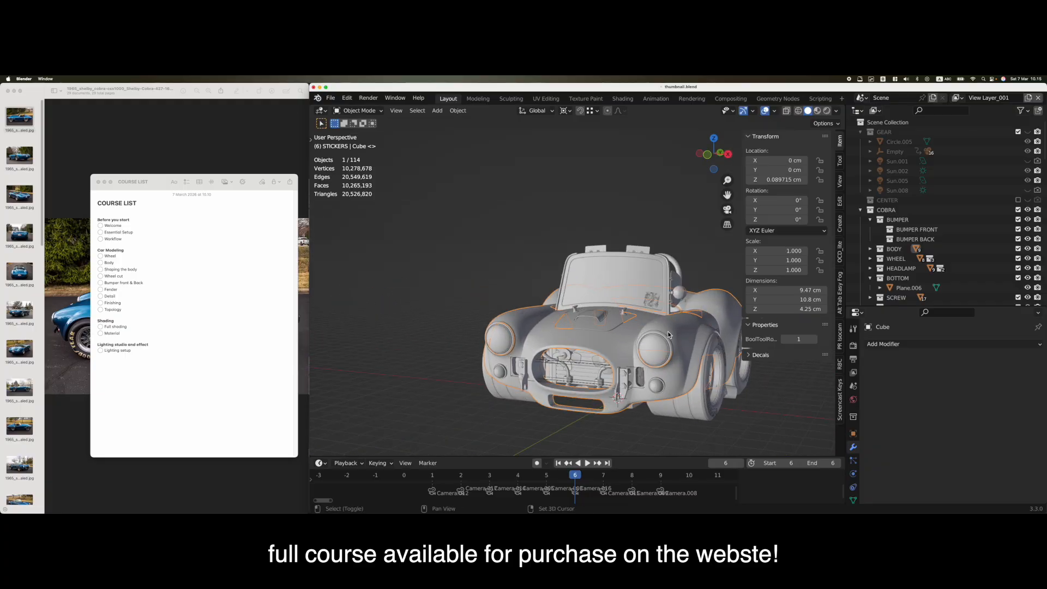
middle_drag(668, 332, 552, 335)
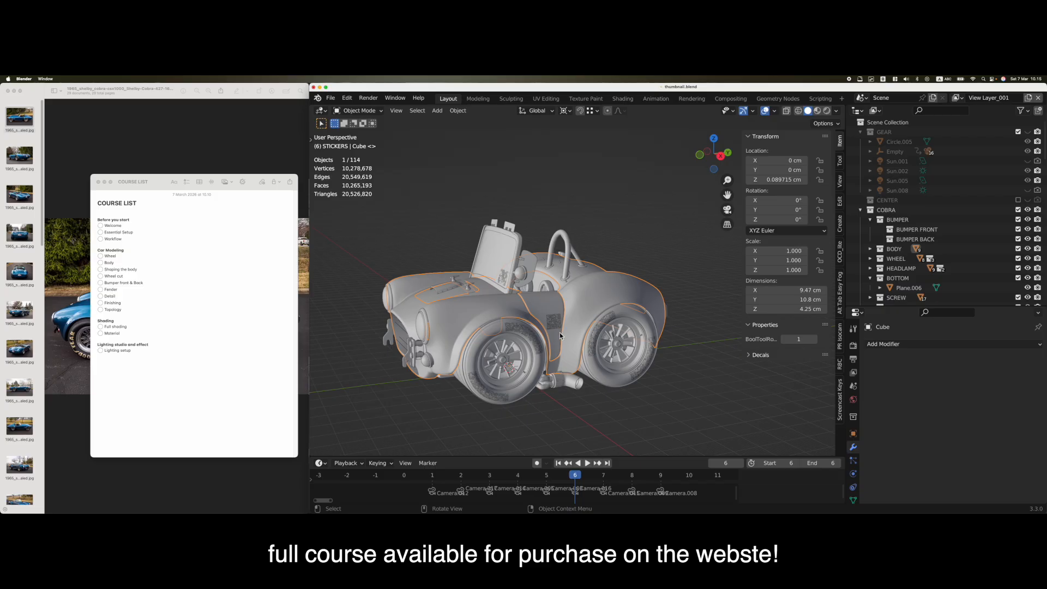
click(649, 361)
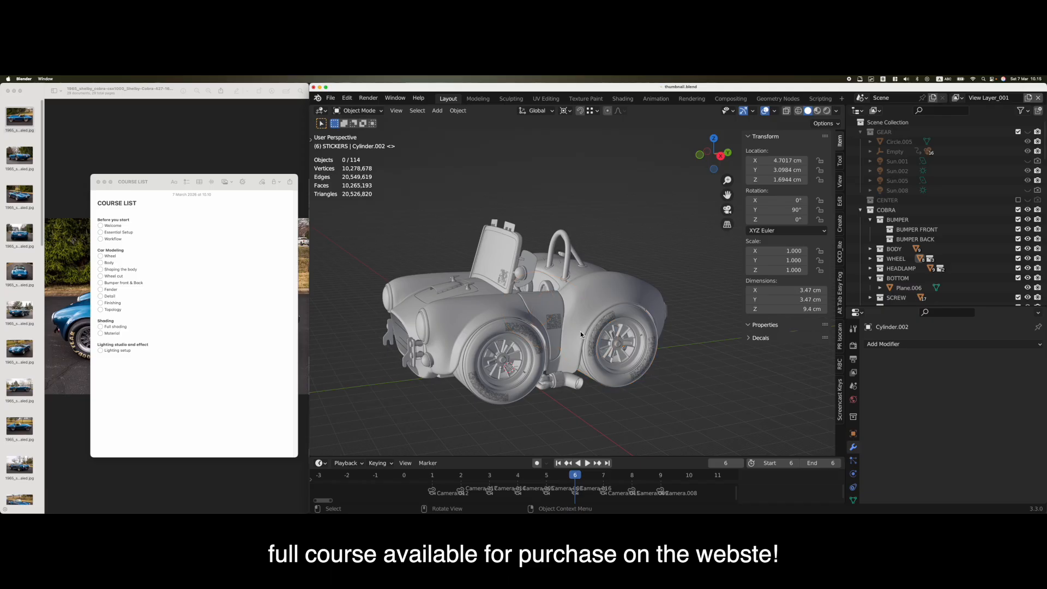
scroll(580, 332, up, 4)
middle_drag(563, 319, 593, 348)
scroll(503, 329, down, 5)
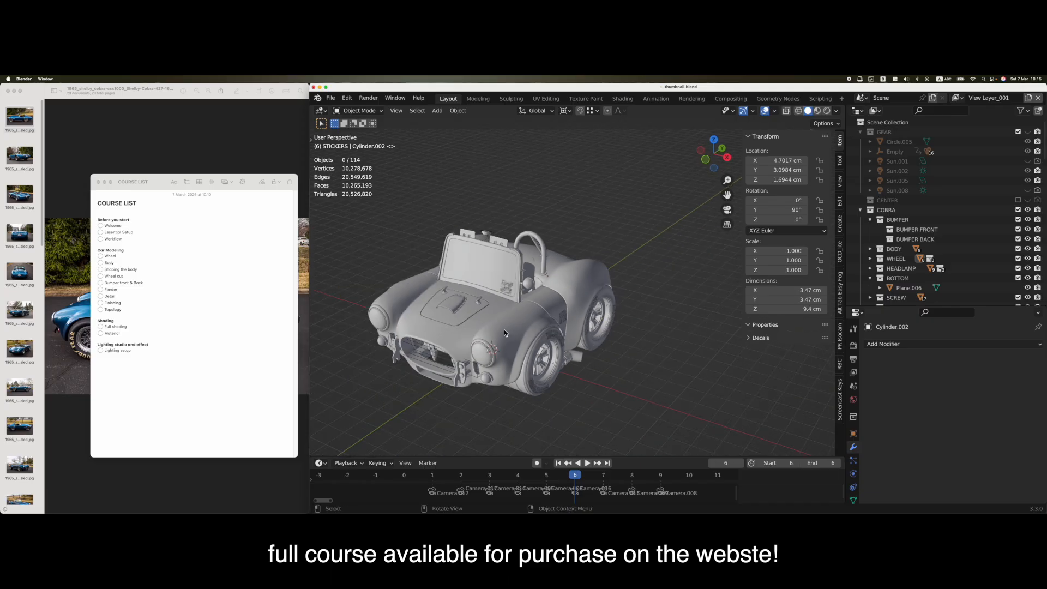
middle_drag(504, 329, 576, 352)
scroll(578, 353, up, 4)
scroll(590, 353, down, 3)
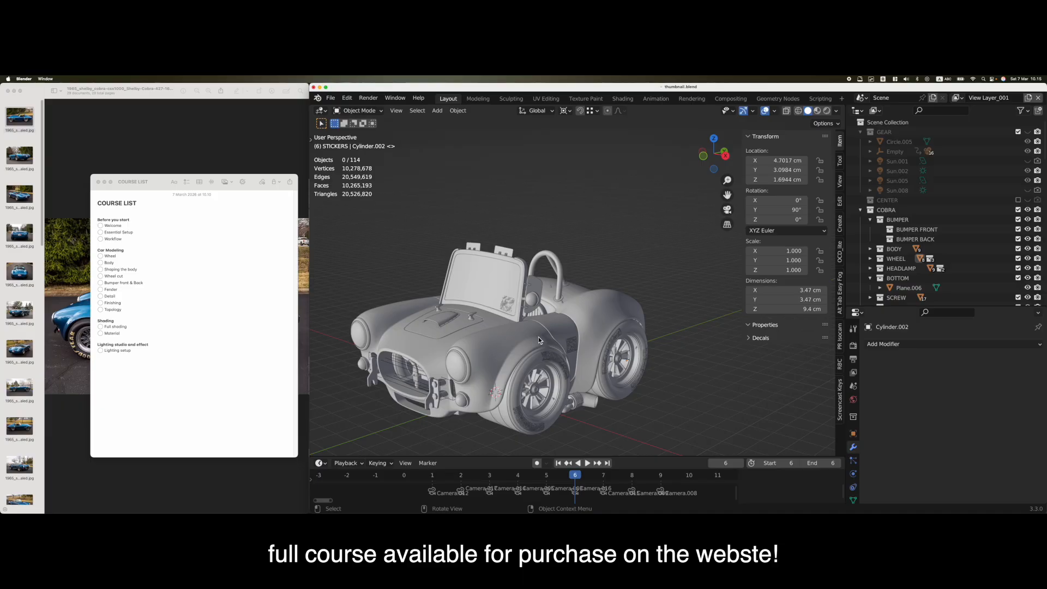
Check off Welcome under Before you start in the COURSE LIST note, then put the note out of view
drag(143, 181, 464, 170)
click(421, 214)
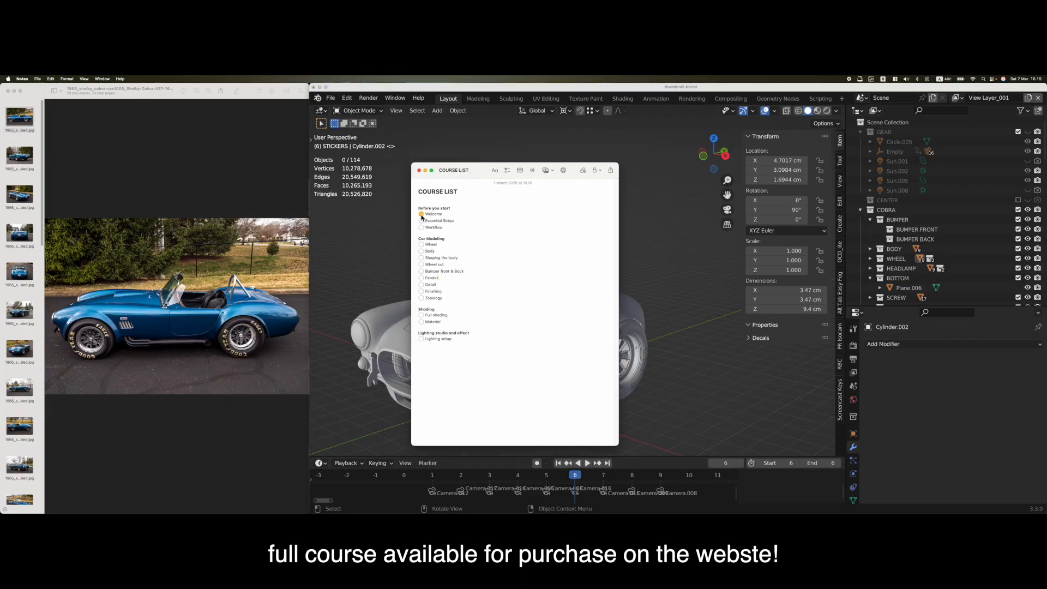
drag(447, 170, 120, 181)
click(119, 176)
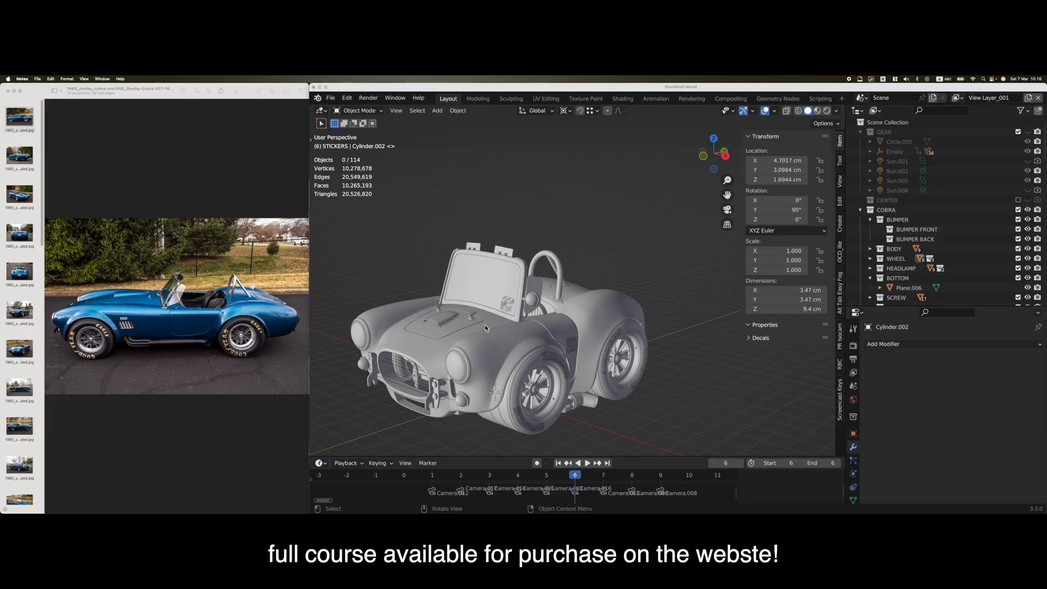
Examine the model's roll bar and look through the Cobra reference photos, including the rear views
scroll(485, 324, down, 3)
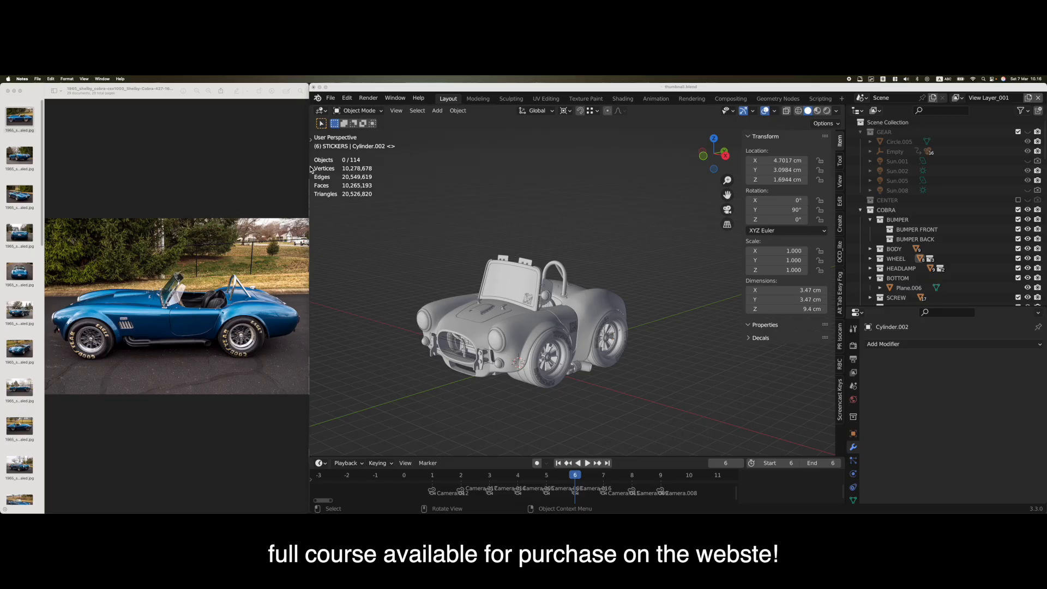
click(553, 260)
middle_drag(553, 260, 472, 375)
click(152, 273)
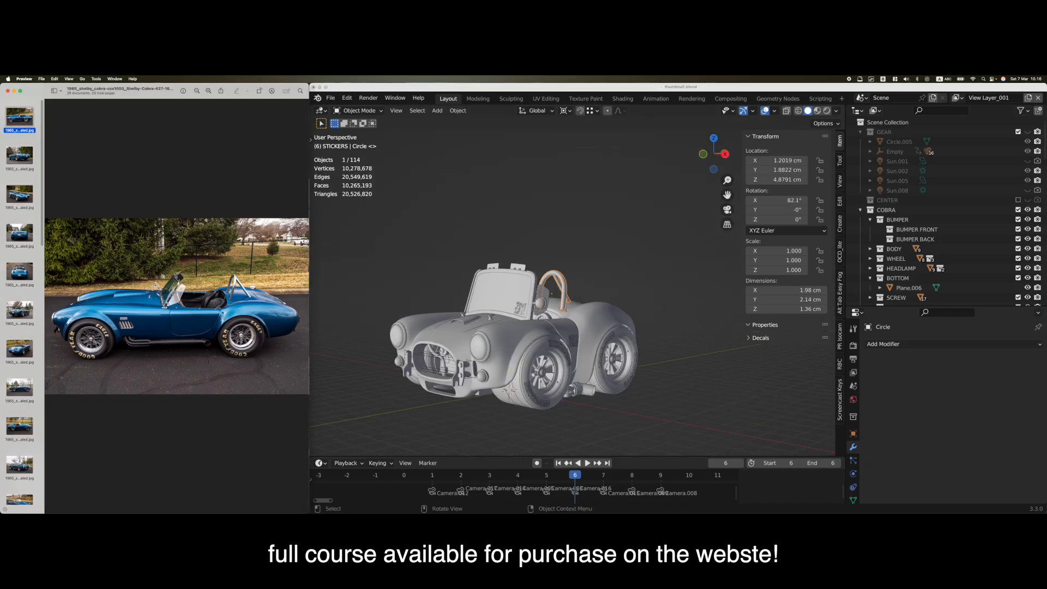
click(30, 312)
click(25, 271)
click(23, 235)
click(23, 197)
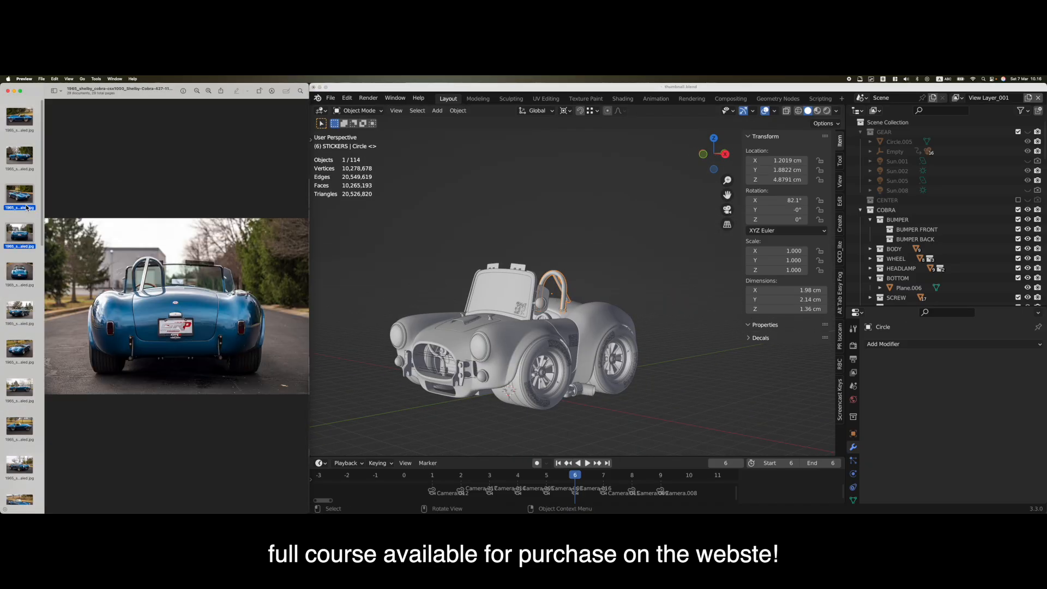
click(23, 158)
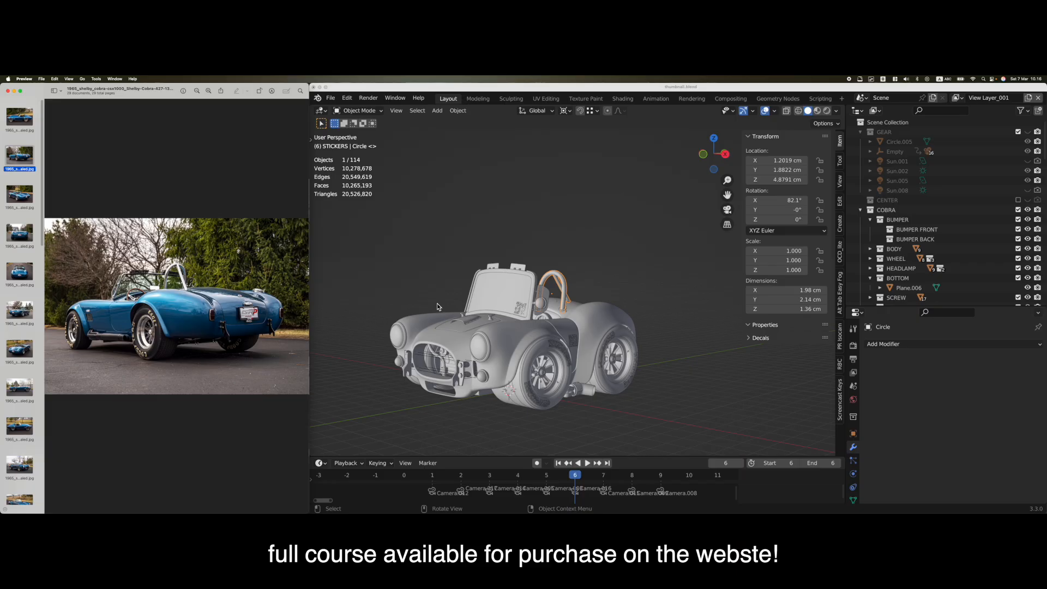
Compare the Cobra's side and front three-quarter reference photos with the car model
click(12, 352)
click(16, 389)
click(22, 428)
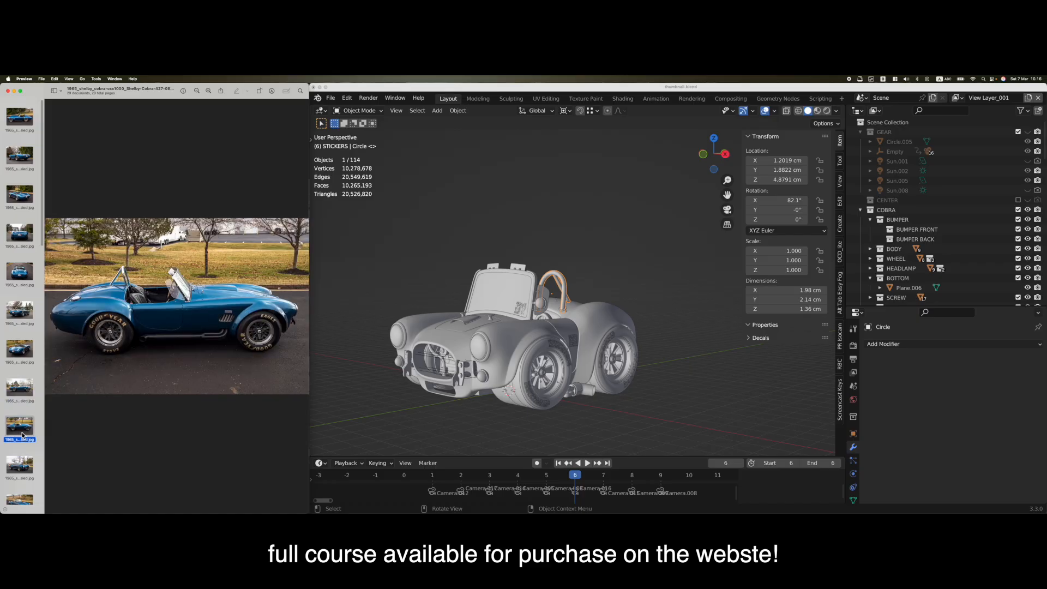
click(20, 470)
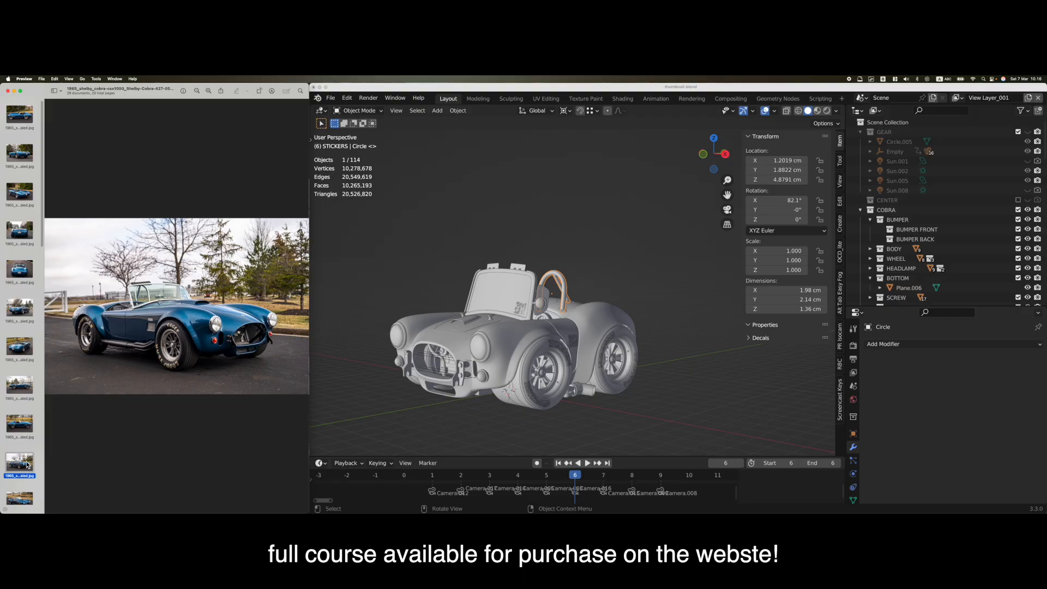
click(516, 337)
click(516, 338)
middle_drag(515, 338, 491, 327)
middle_drag(416, 341, 468, 339)
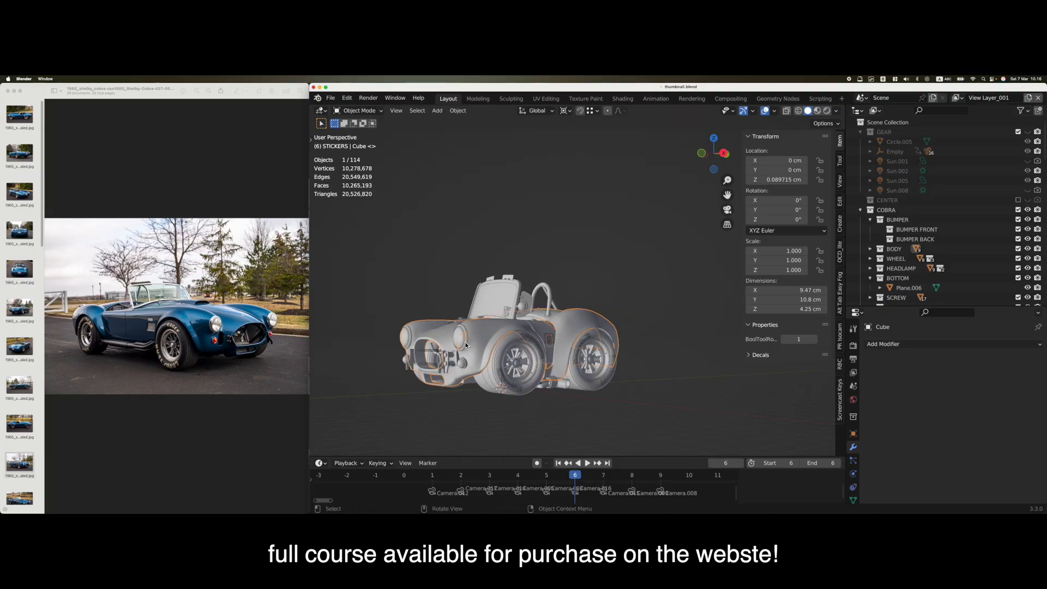
scroll(627, 292, up, 2)
Enable the Screencast Keys display in the 3D viewport and expand its settings
click(840, 400)
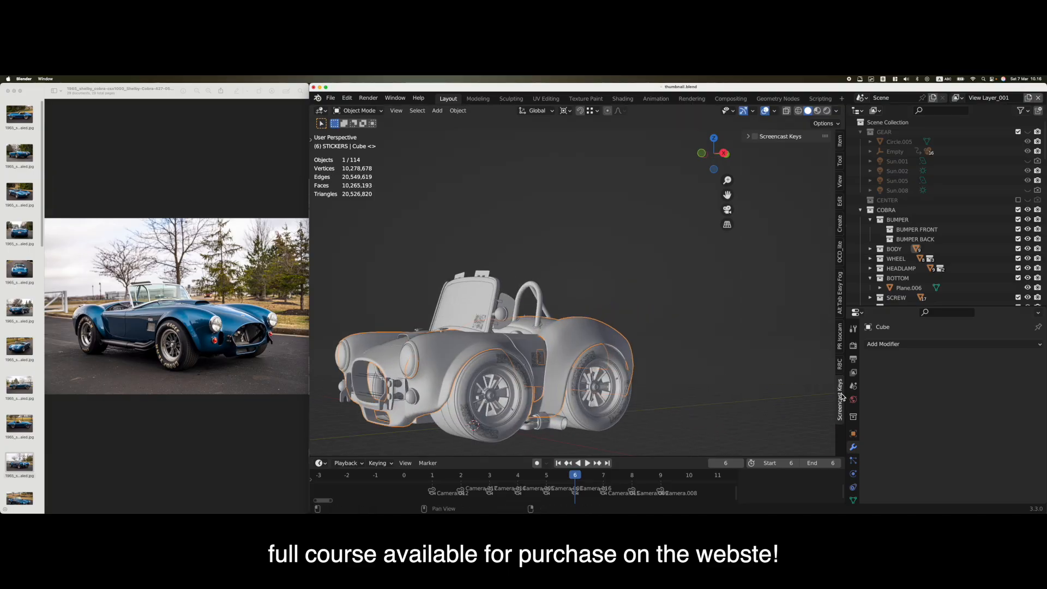
click(840, 337)
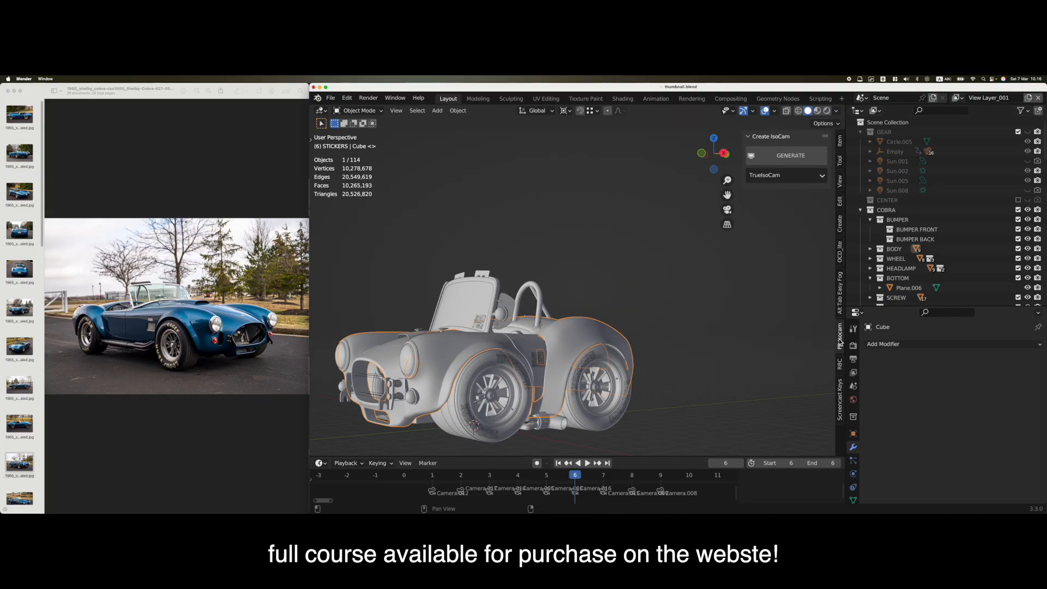
click(840, 382)
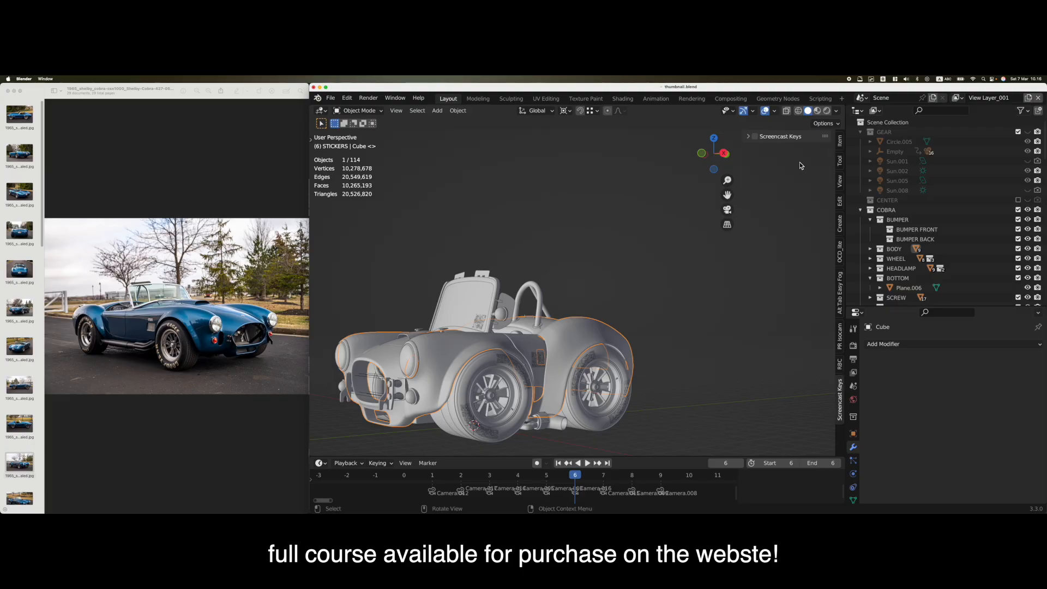
click(749, 136)
click(749, 137)
click(749, 137)
Review the car model from its side profile and front three-quarter view with Screencast Keys running
middle_drag(537, 349, 548, 365)
scroll(557, 349, up, 3)
scroll(558, 316, down, 2)
middle_drag(608, 393, 568, 365)
click(589, 401)
scroll(573, 379, up, 2)
scroll(556, 349, down, 3)
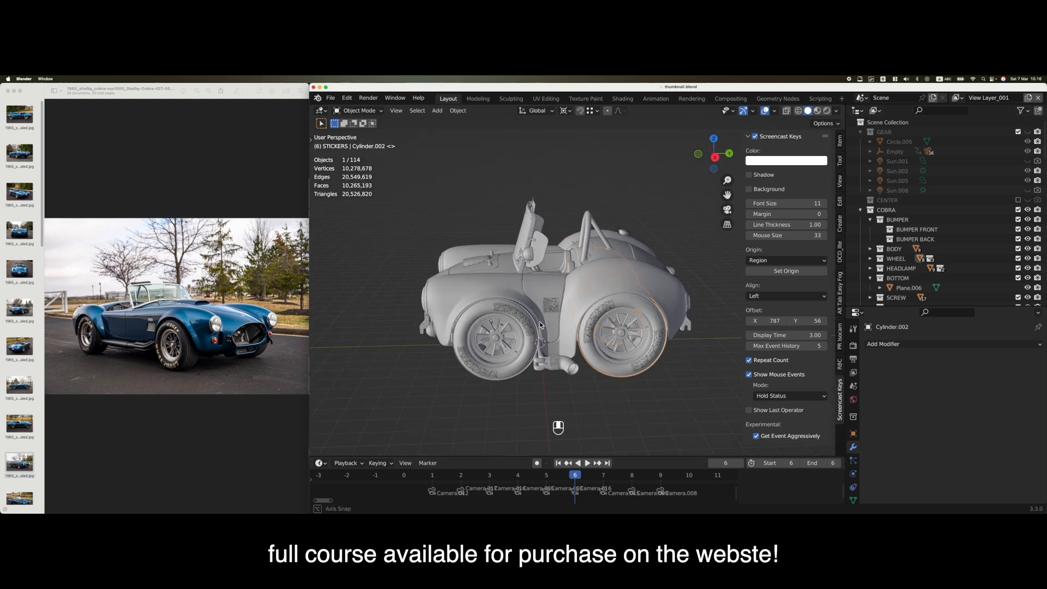
middle_drag(539, 322, 576, 323)
click(576, 379)
shift+middle_drag(512, 349, 545, 350)
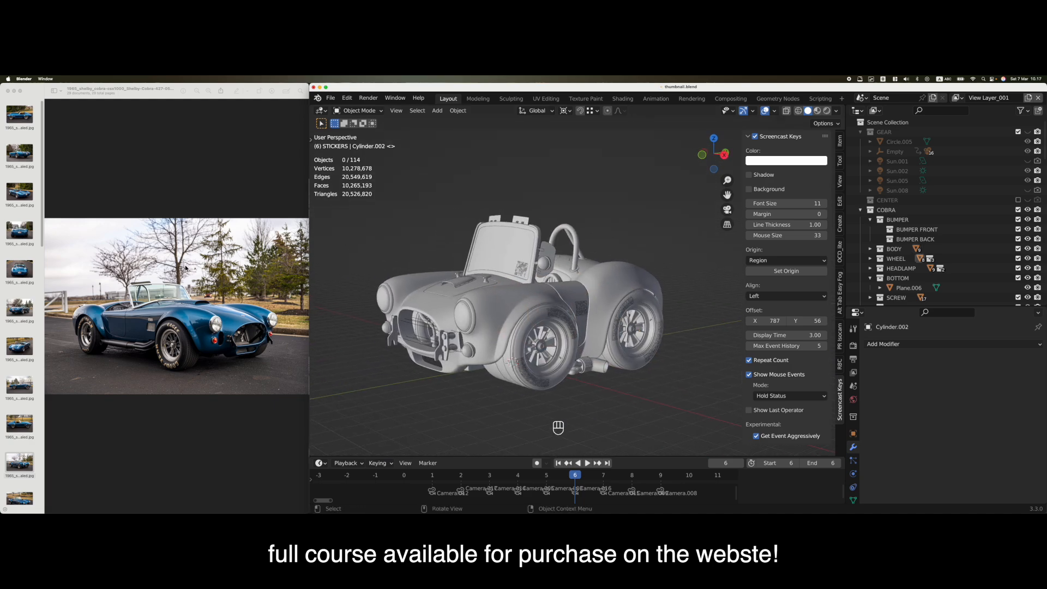
Switch to Safari, open bringatrailer.com and search the site for cobra
click(399, 494)
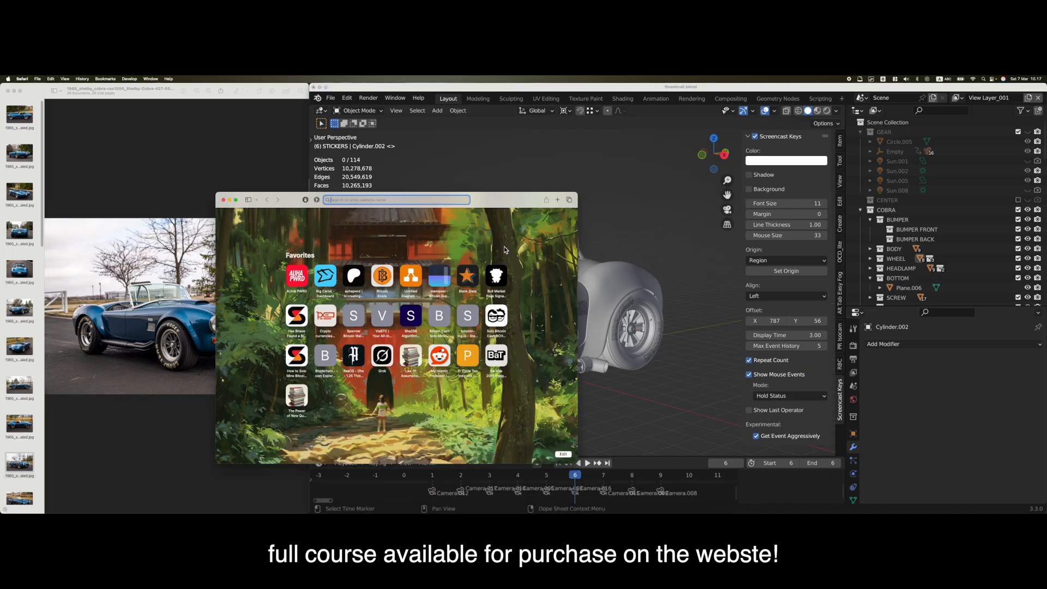
text(bringatrailer.com)
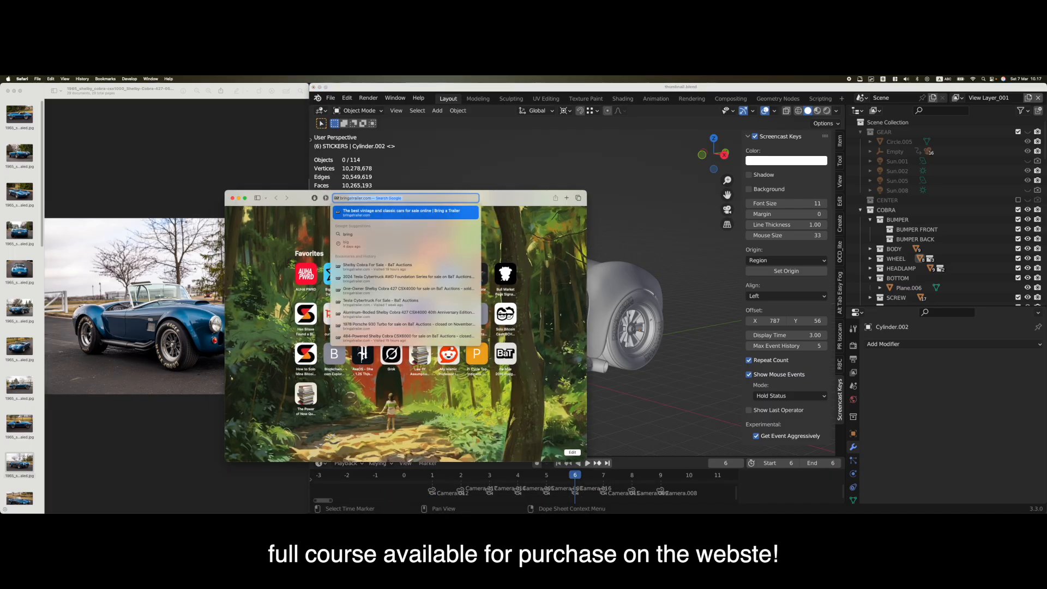
key(Return)
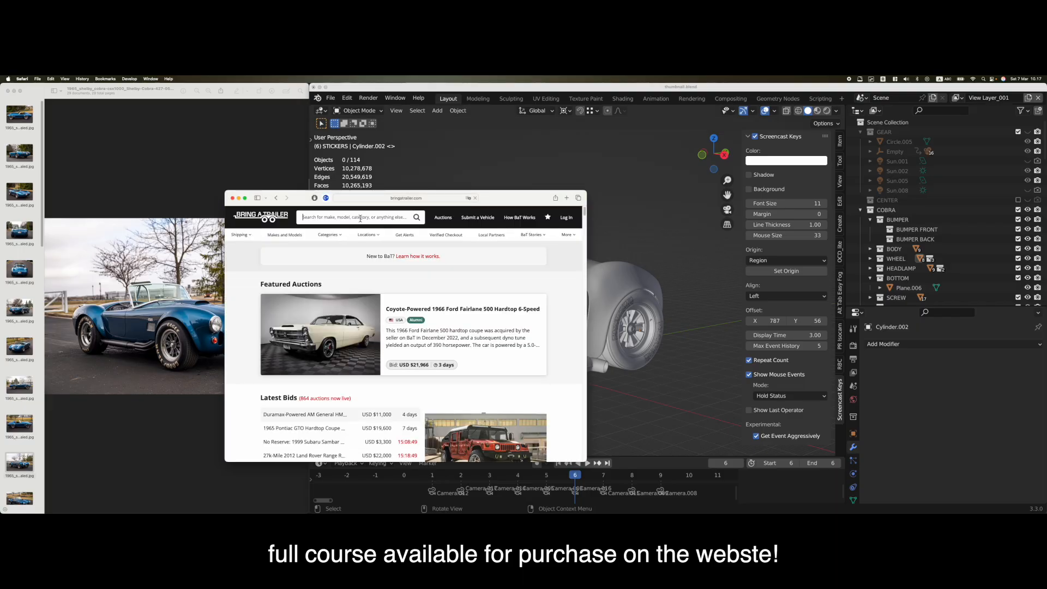
text(cobra)
key(Return)
Browse the Shelby Cobra live auctions and past auction results, and load more results
scroll(349, 305, down, 10)
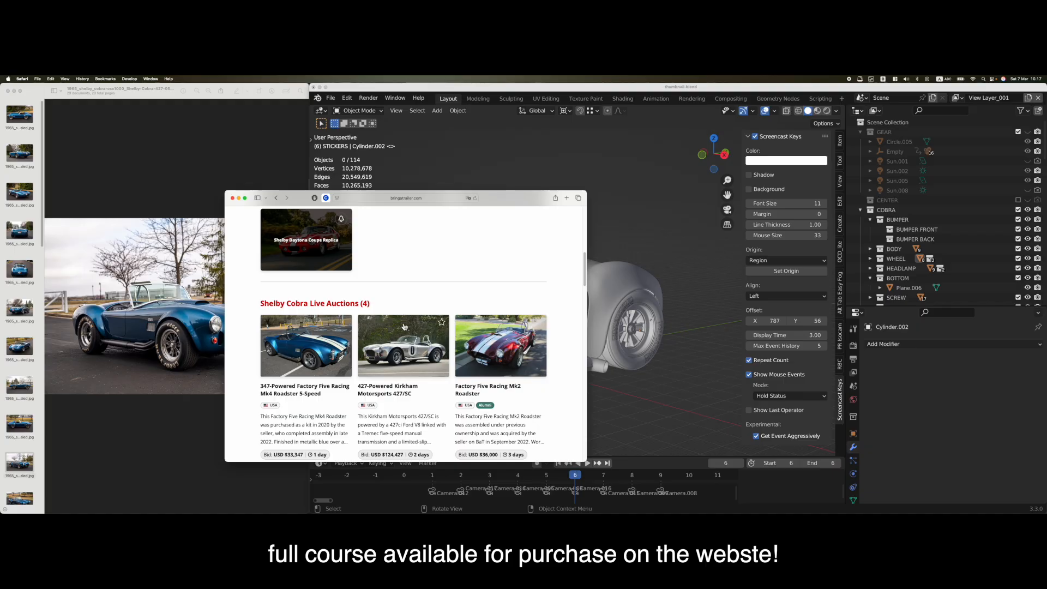
scroll(404, 322, down, 2)
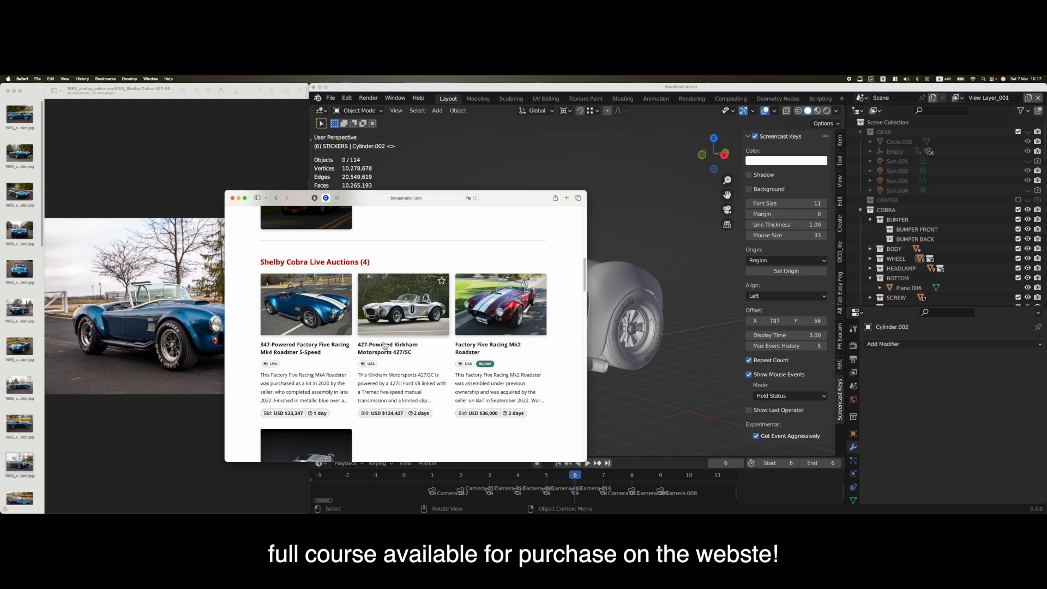
scroll(385, 345, down, 10)
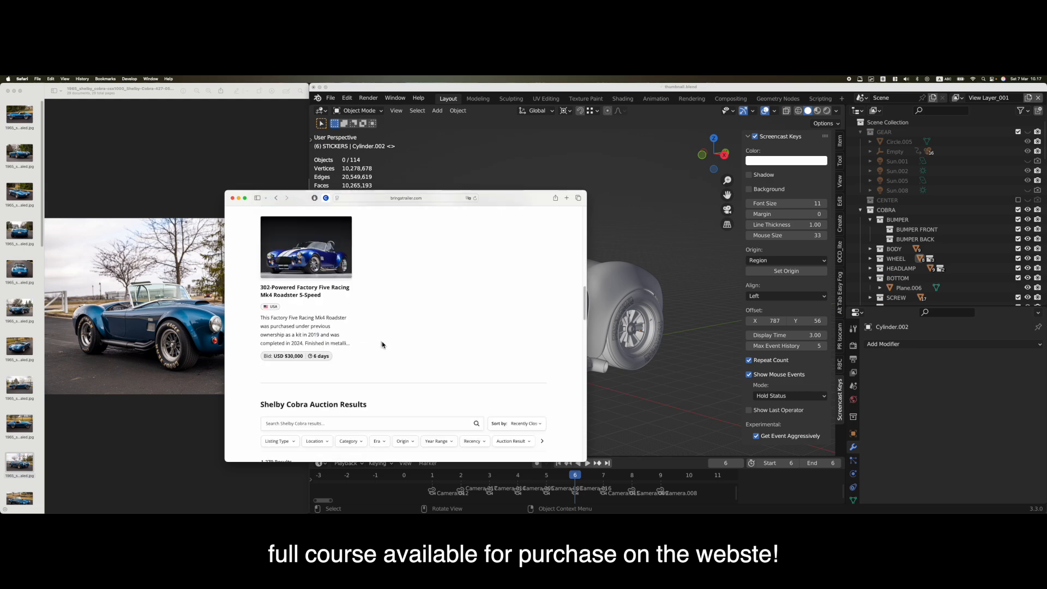
scroll(386, 337, down, 10)
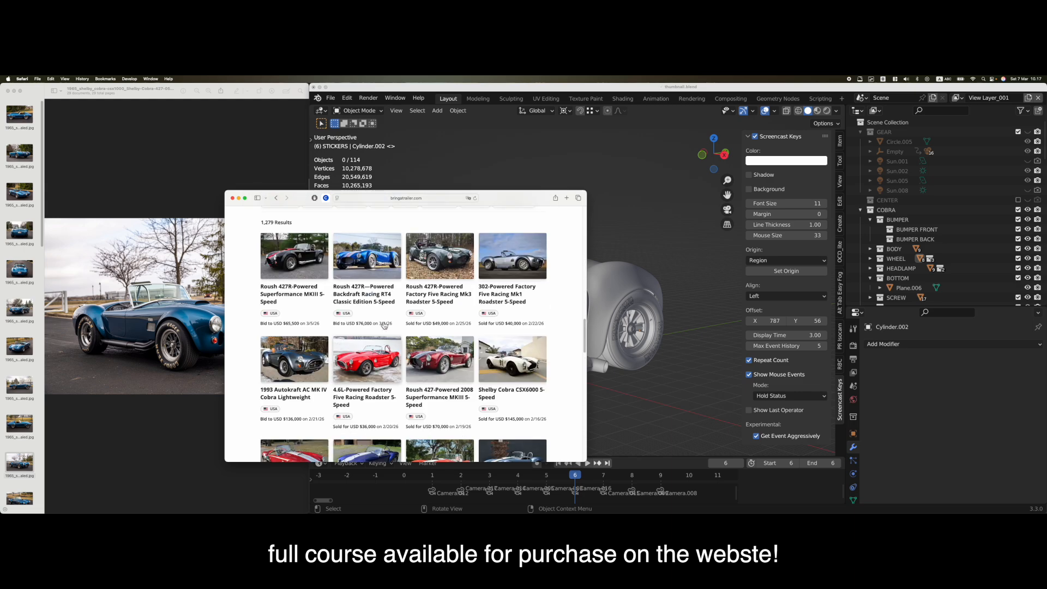
scroll(397, 337, down, 4)
scroll(404, 344, up, 6)
scroll(436, 355, down, 8)
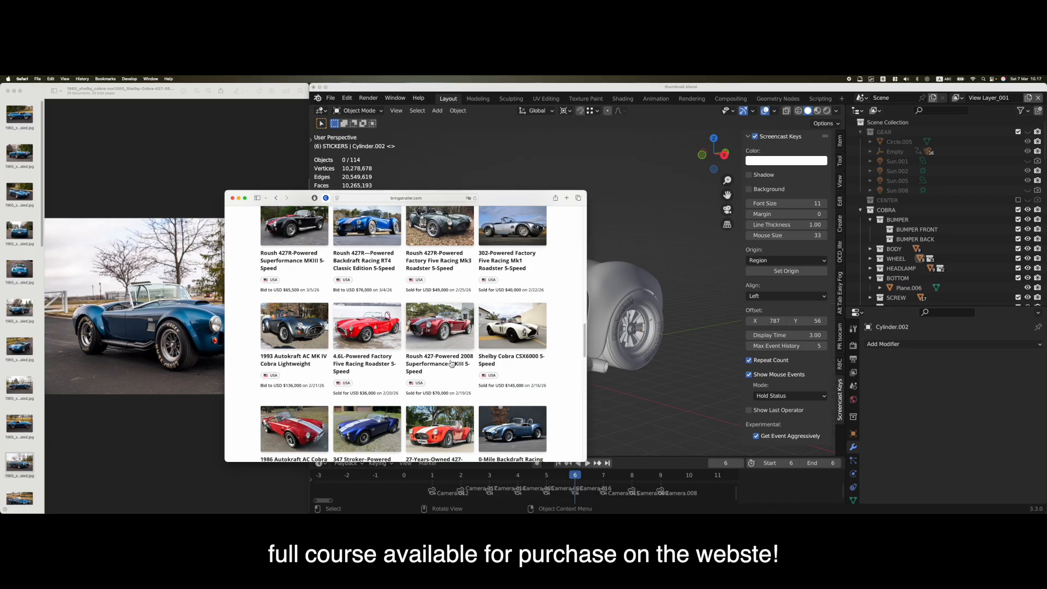
scroll(449, 362, down, 10)
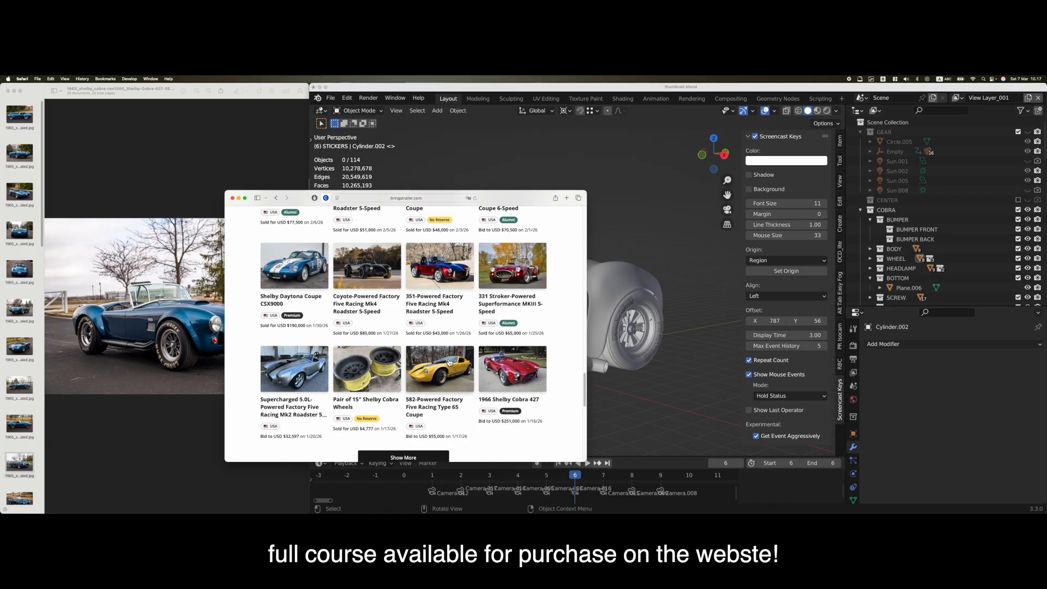
click(425, 410)
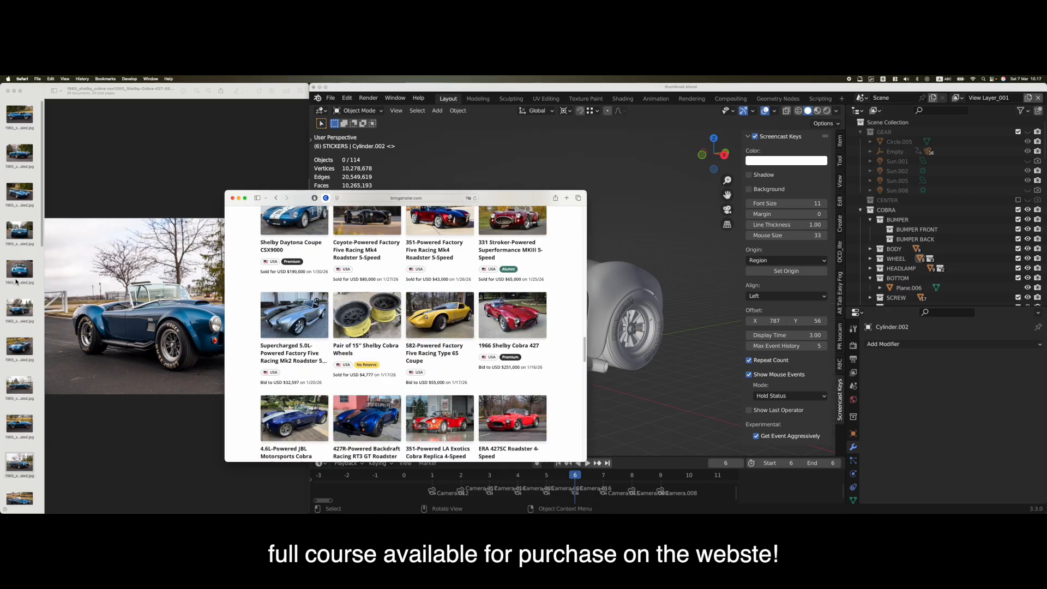
Open the 428-Powered Shell Valley Cobra Replica and Aluminum-Bodied Shelby Cobra CSX4000 50th Anniversary Edition listings in new tabs
scroll(367, 368, down, 5)
scroll(367, 367, down, 3)
scroll(338, 371, down, 6)
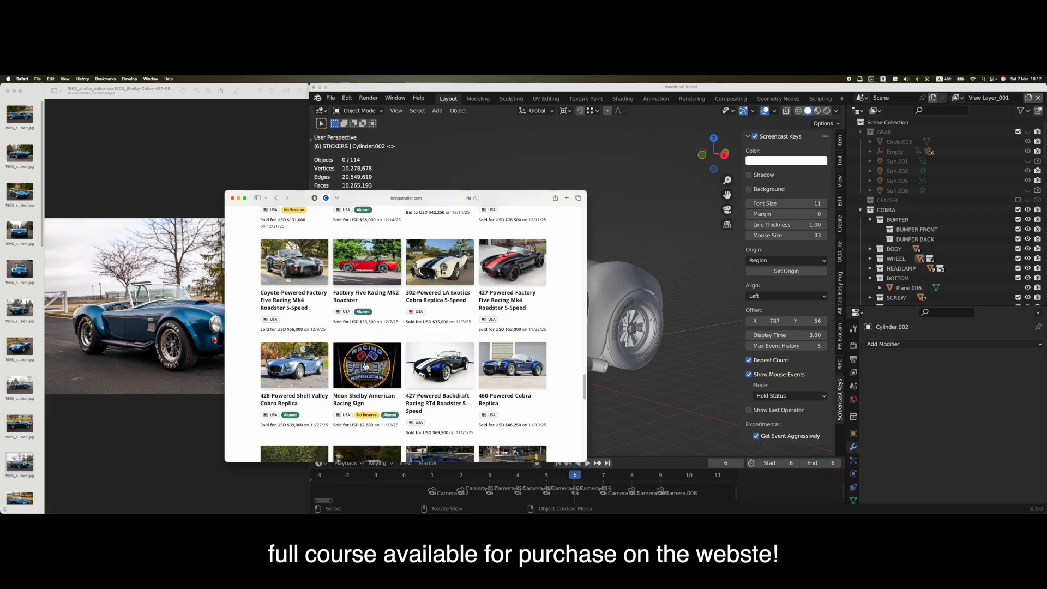
super+click(296, 374)
scroll(296, 374, down, 4)
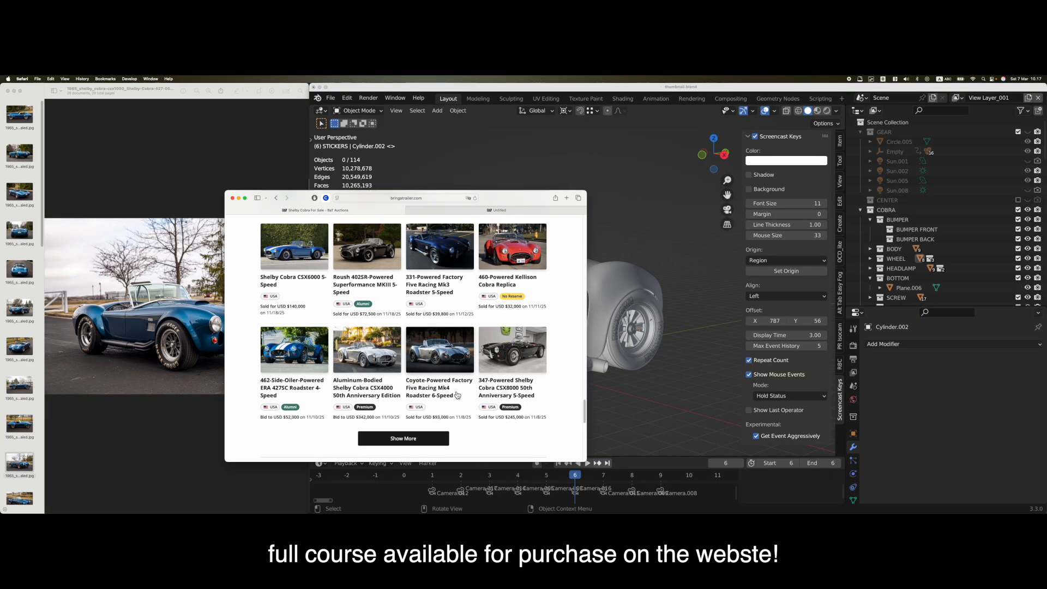
super+click(363, 354)
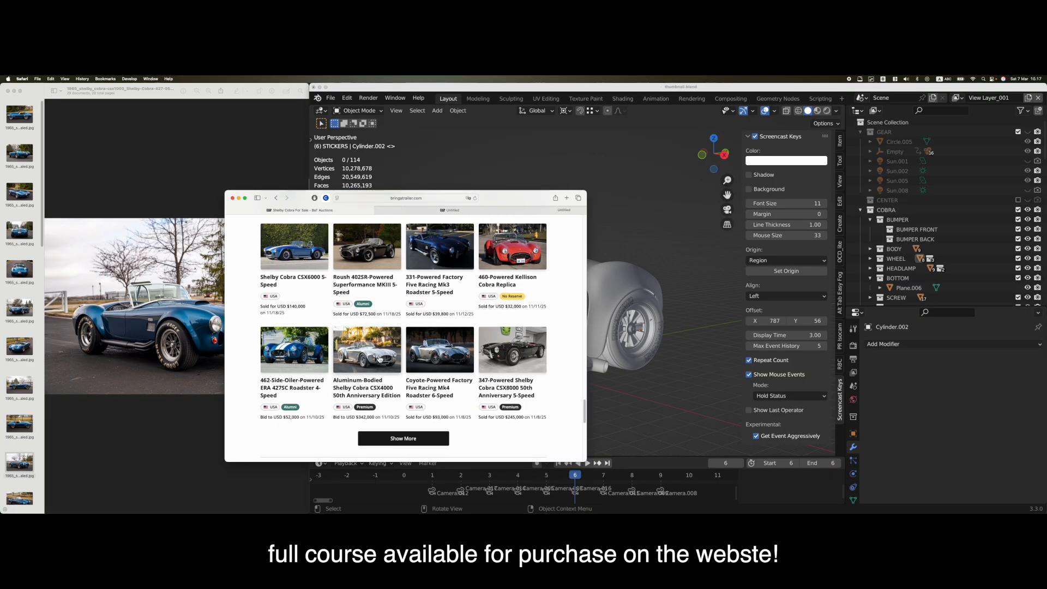
Sort the Shelby models by popularity and open the Shelby Cobra Mk I, II, & III and Shelby Cobra Replica pages in new tabs
scroll(427, 382, up, 20)
scroll(426, 382, down, 3)
click(505, 386)
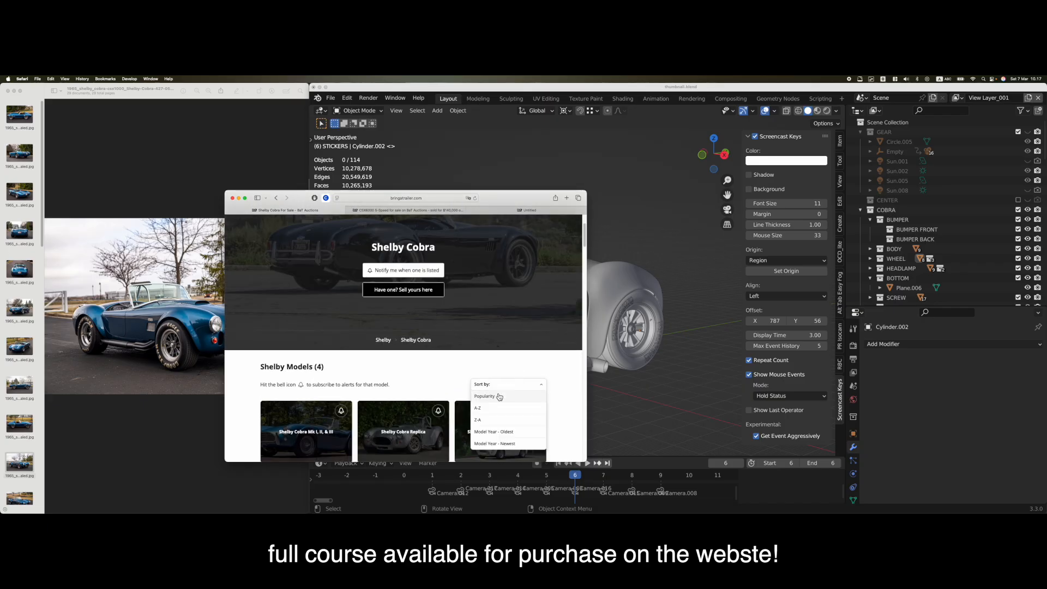
click(499, 396)
scroll(409, 364, down, 4)
scroll(324, 286, up, 1)
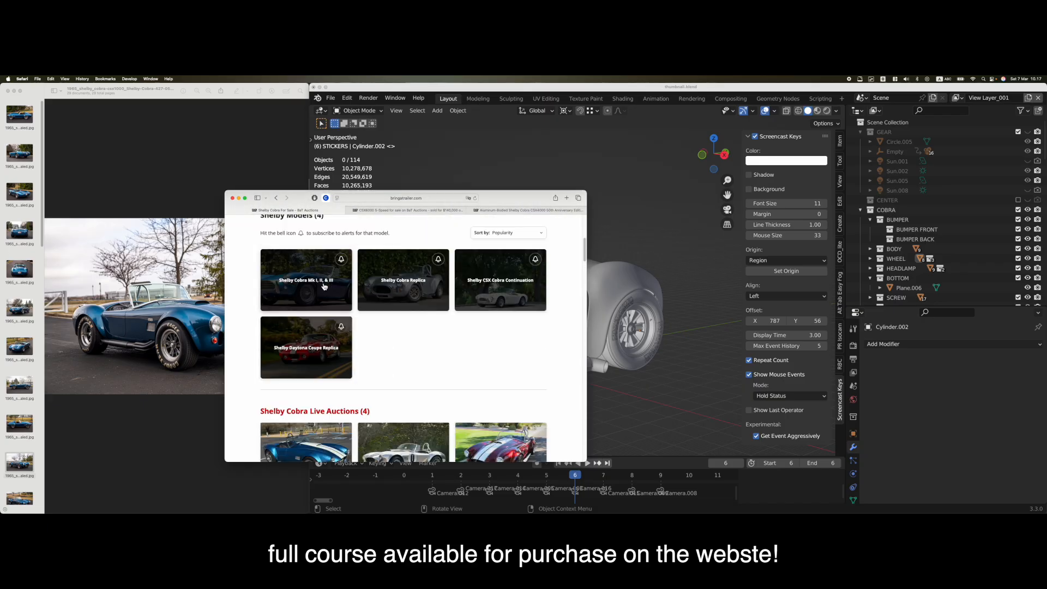
super+click(406, 290)
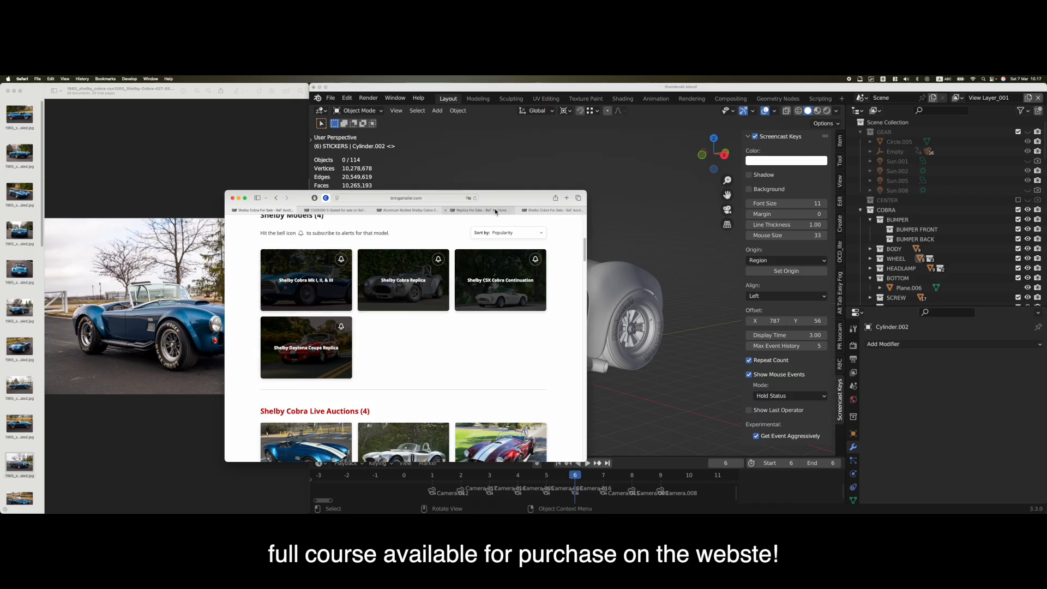
Browse the past auctions on the Shelby Cobra Mk I, II, & III page and open a 1963 Shelby Cobra 289 listing in a new tab
click(557, 211)
click(557, 211)
scroll(445, 350, down, 10)
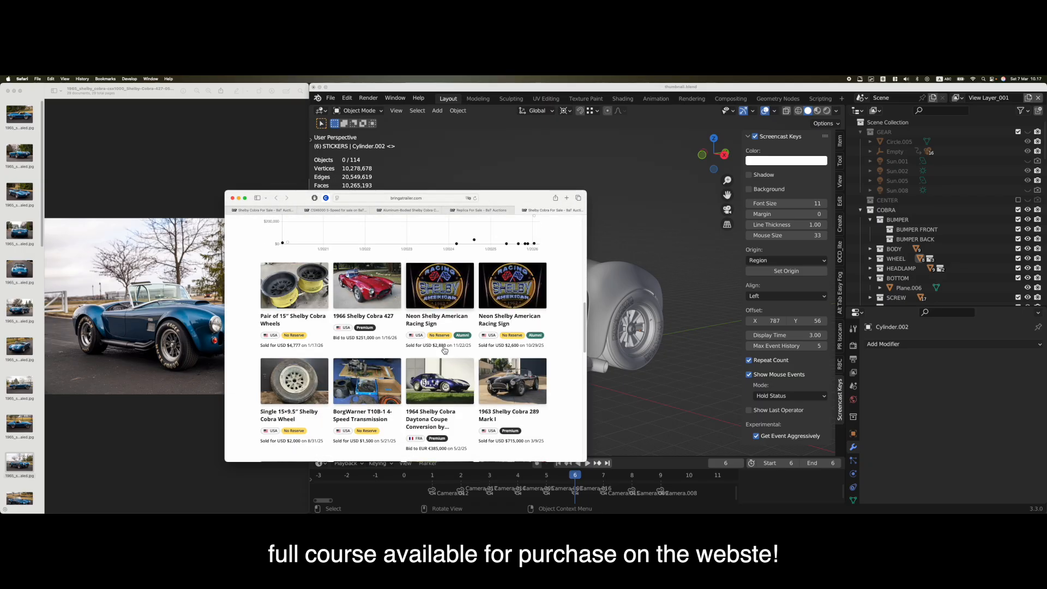
scroll(444, 357, down, 3)
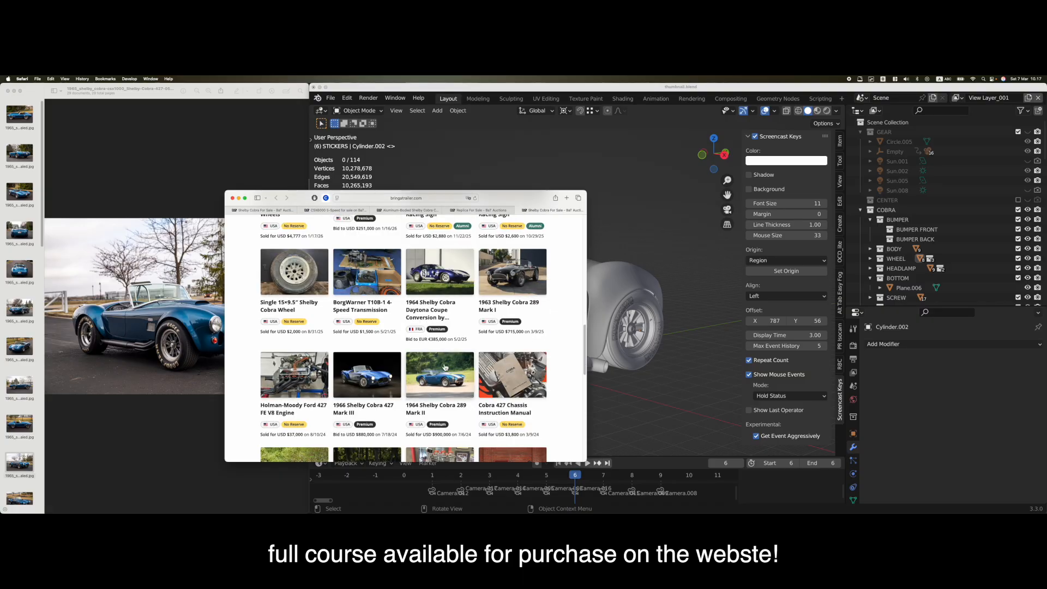
scroll(443, 365, down, 3)
super+click(439, 362)
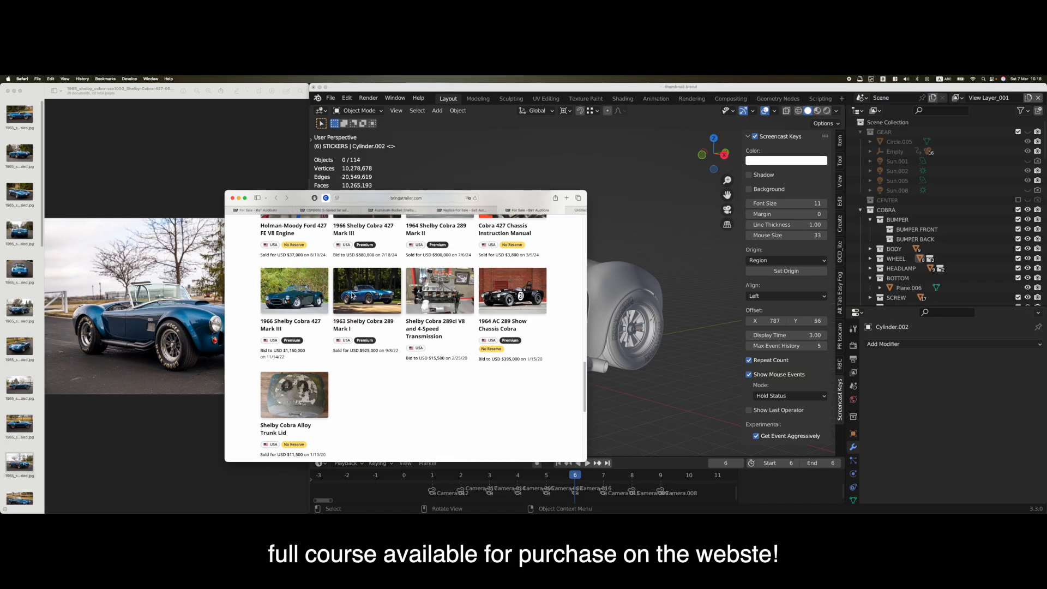
scroll(380, 349, up, 12)
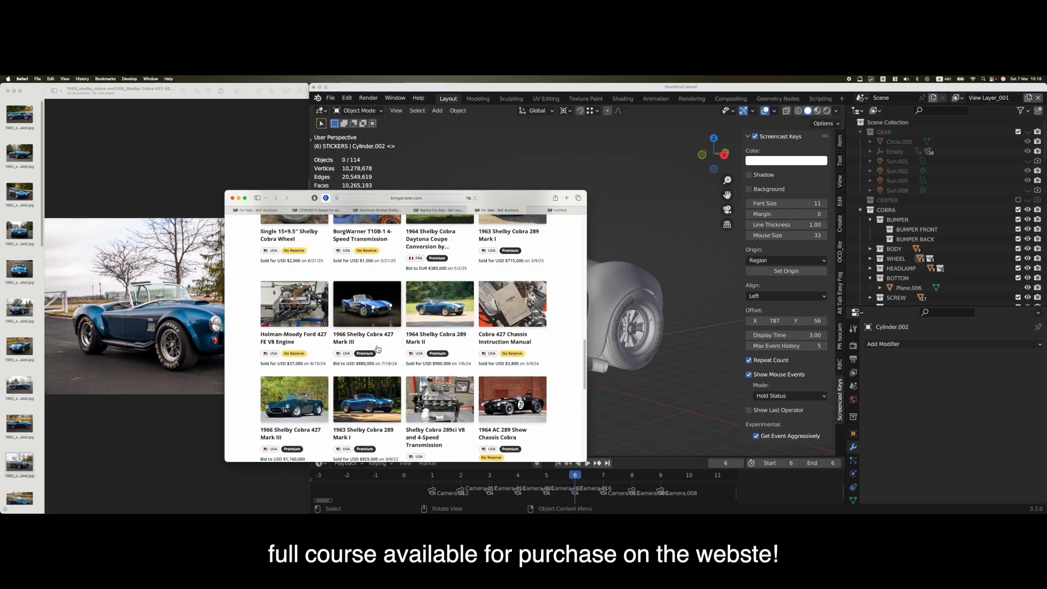
Browse the past auction results on the Shelby Cobra Replica page for further reference cars
key(ctrl+shift+Tab)
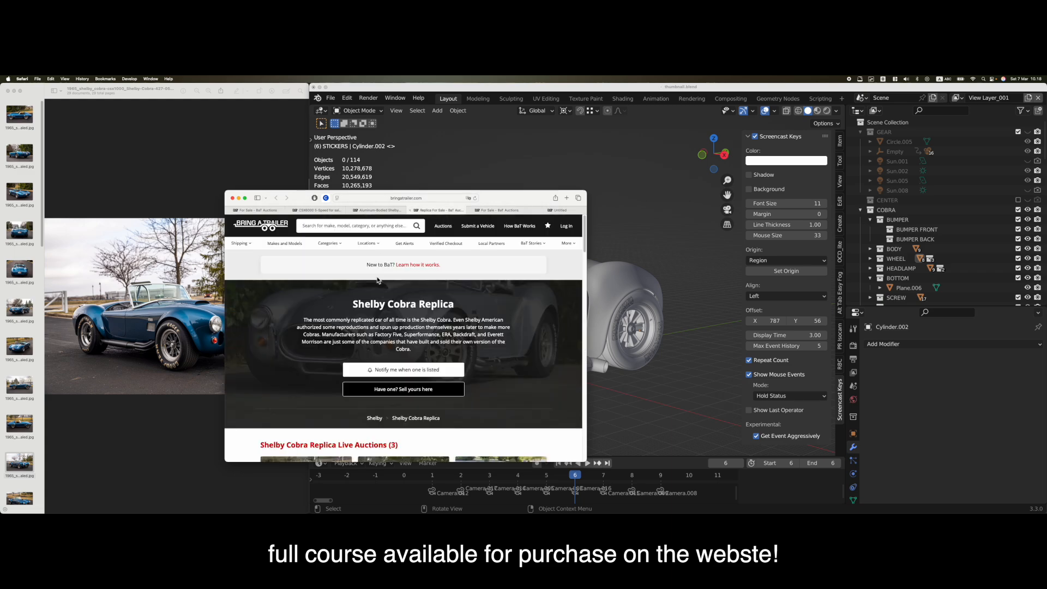
scroll(392, 336, down, 7)
scroll(395, 331, down, 8)
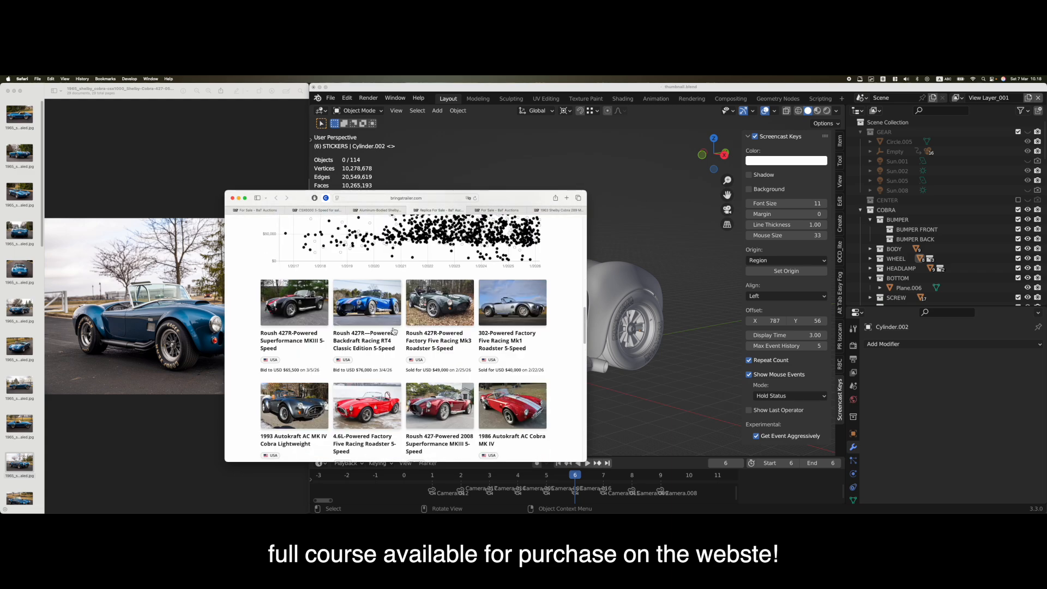
scroll(434, 340, down, 8)
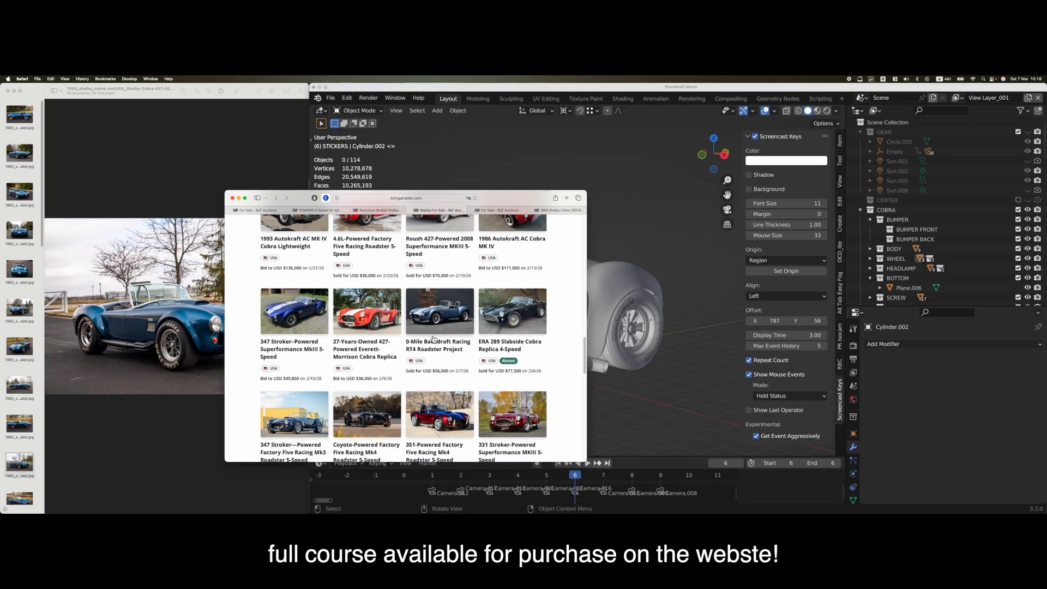
scroll(434, 340, up, 6)
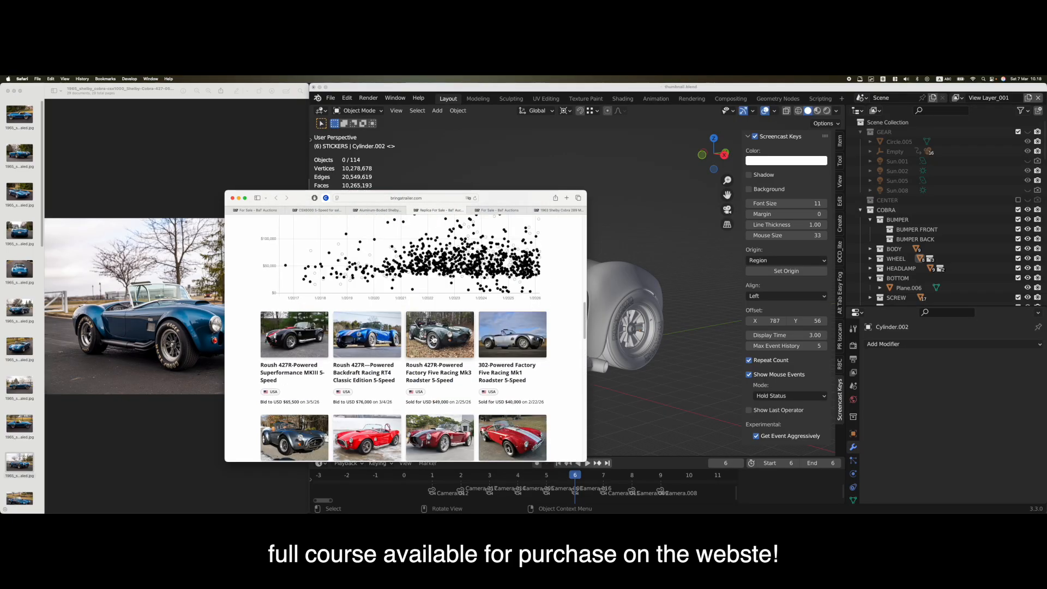
scroll(434, 339, down, 7)
scroll(434, 339, down, 6)
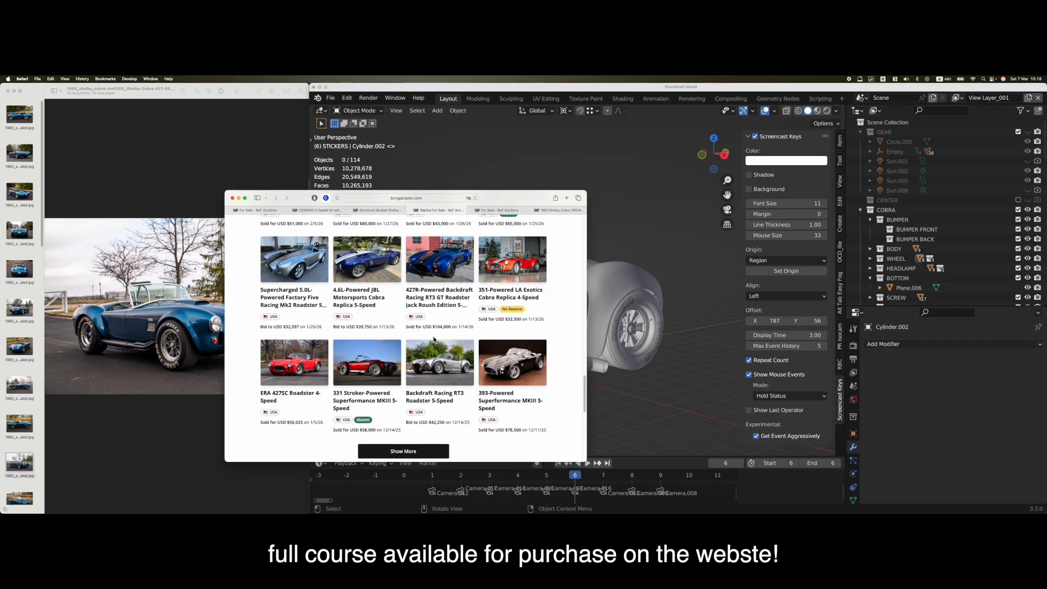
click(257, 198)
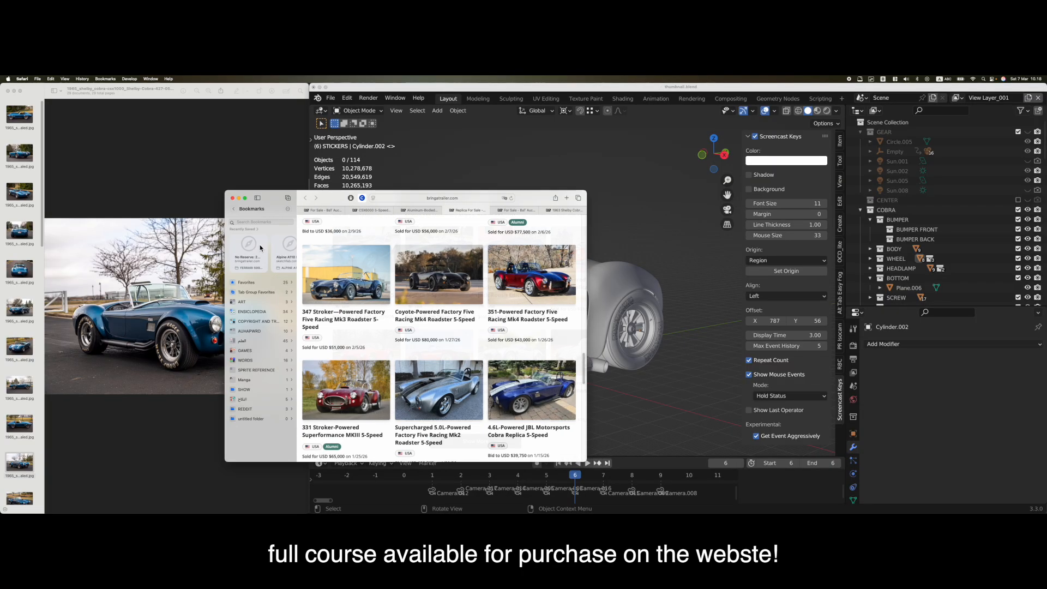
click(258, 198)
View the blue Cobra's rear three-quarter photo in Preview and compare it with the replica listings in Safari
click(115, 286)
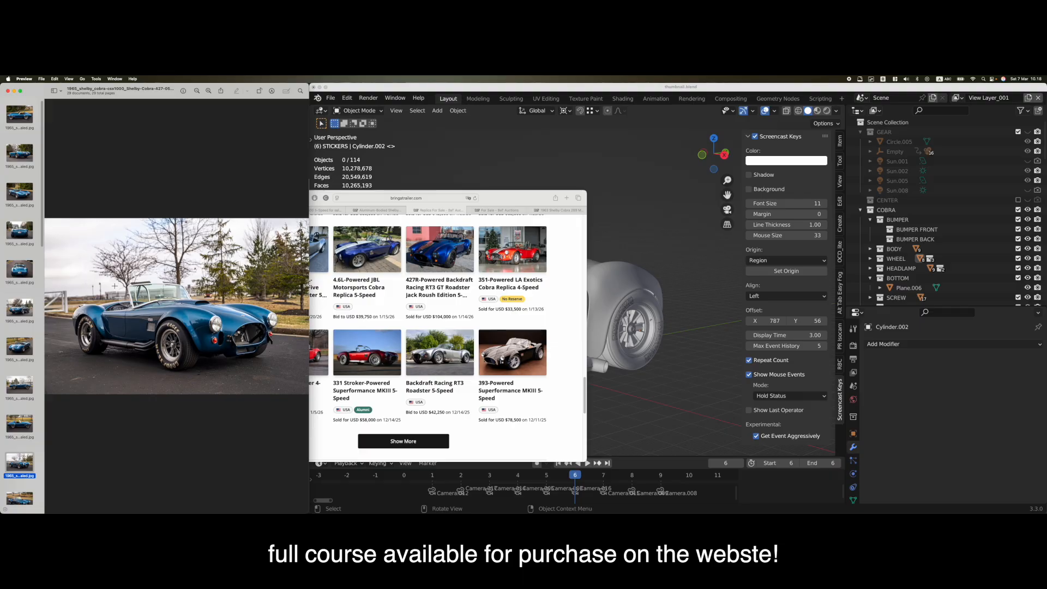
click(20, 307)
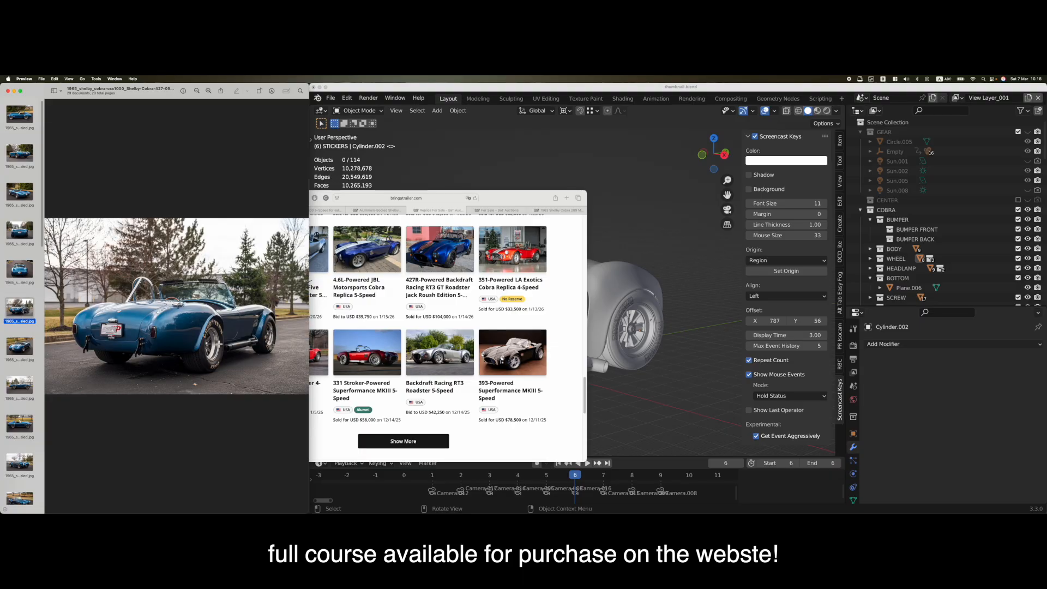
scroll(487, 375, up, 5)
click(464, 370)
scroll(366, 346, up, 10)
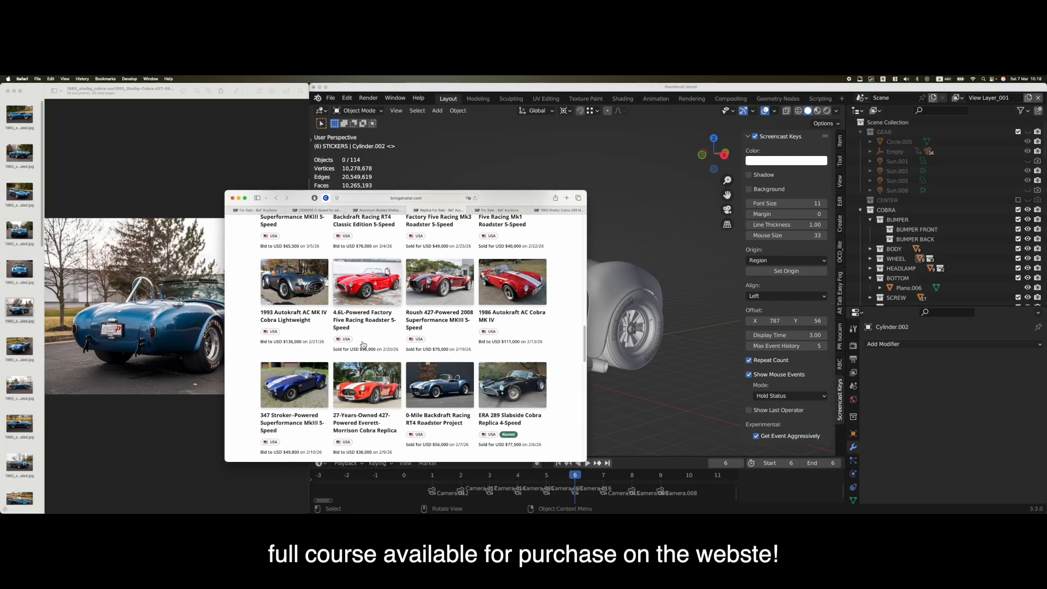
scroll(363, 345, down, 4)
scroll(298, 355, down, 1)
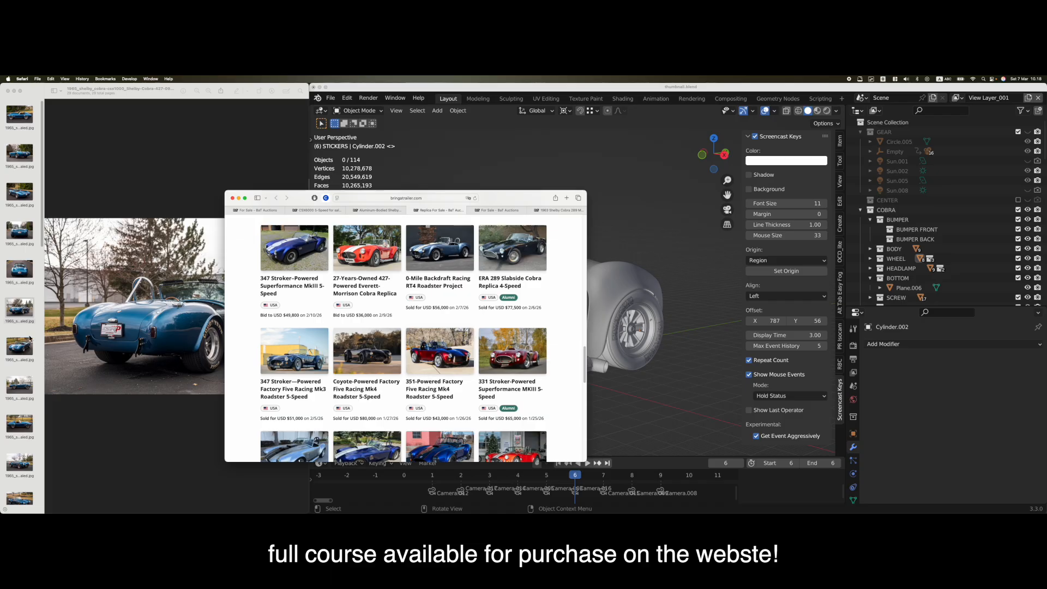
Switch to Preview and examine the blue Cobra reference photos from the side, front and front three-quarter angles
click(30, 338)
key(Up)
key(Up)
key(Up)
key(Up)
key(Up)
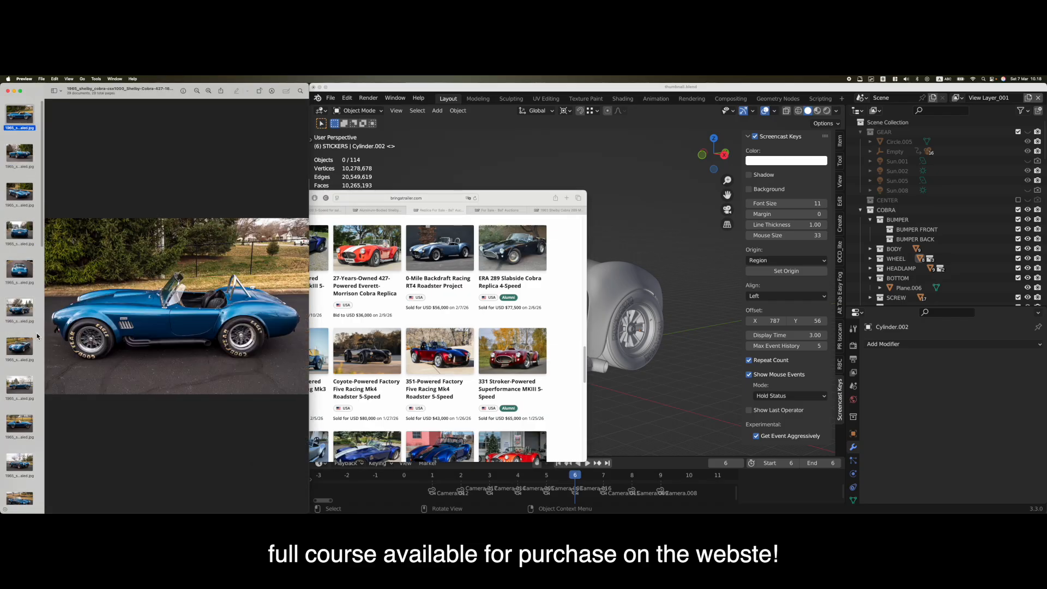
scroll(40, 343, down, 3)
click(25, 372)
scroll(24, 379, down, 3)
click(23, 420)
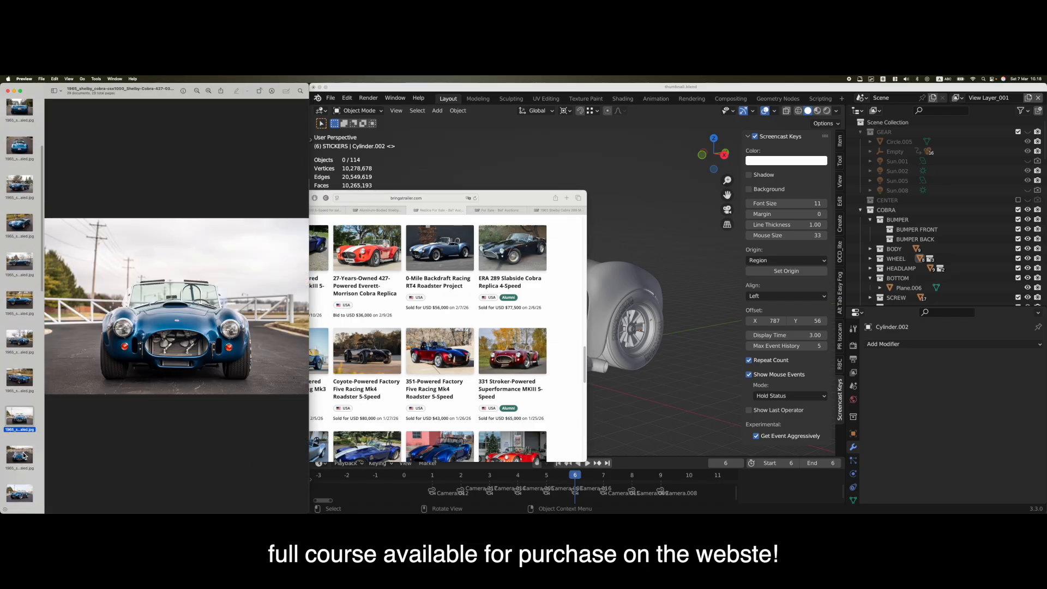
click(24, 456)
Move the Safari window clear of the reference photo, minimize it and return to Blender
drag(347, 199, 485, 193)
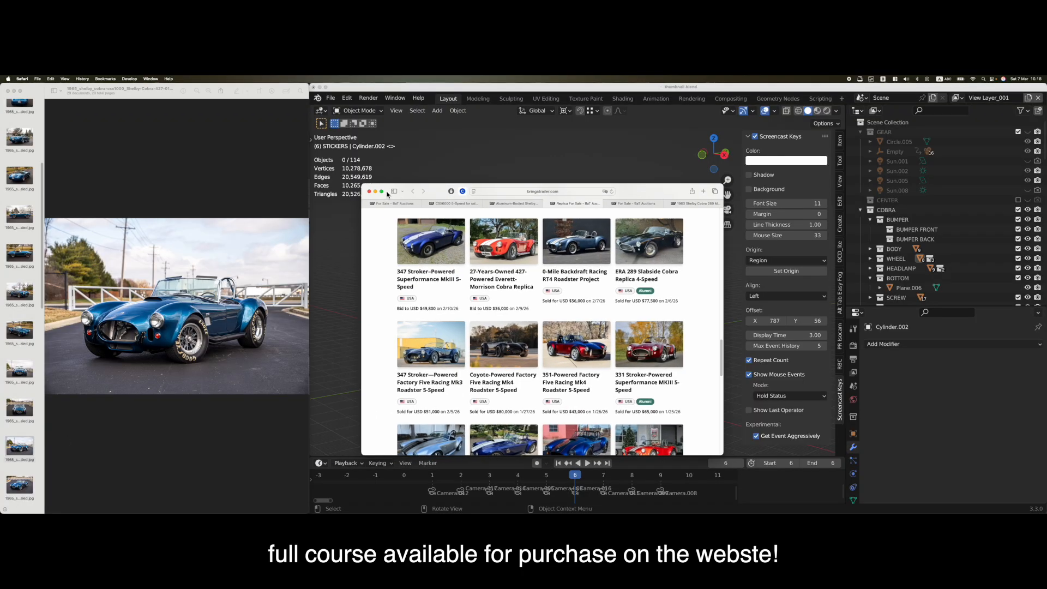
click(375, 192)
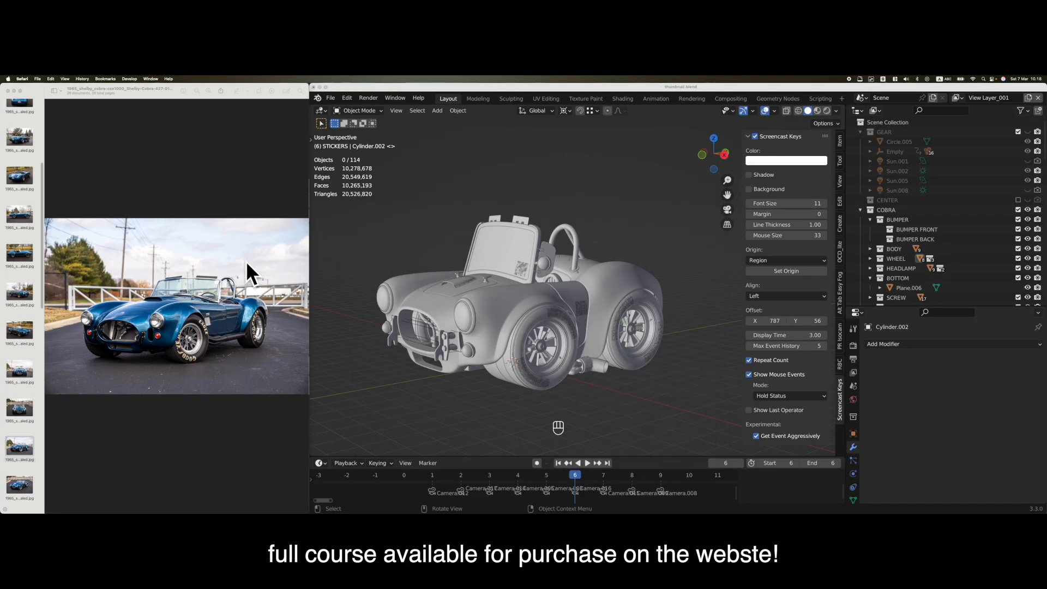
click(518, 300)
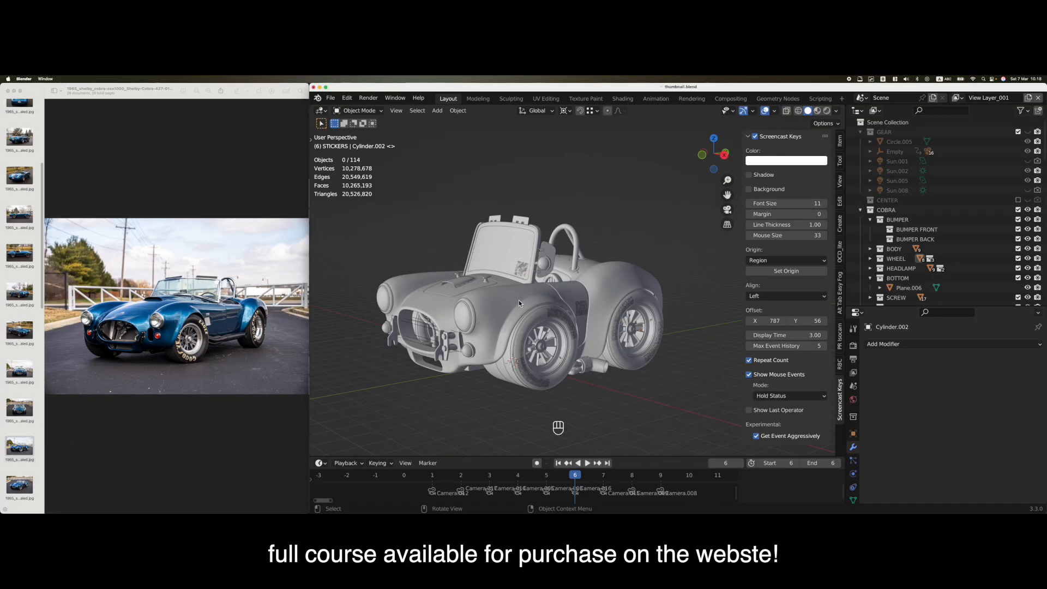
Select the car body and compare its right side and front three-quarter views with the reference photo
click(532, 301)
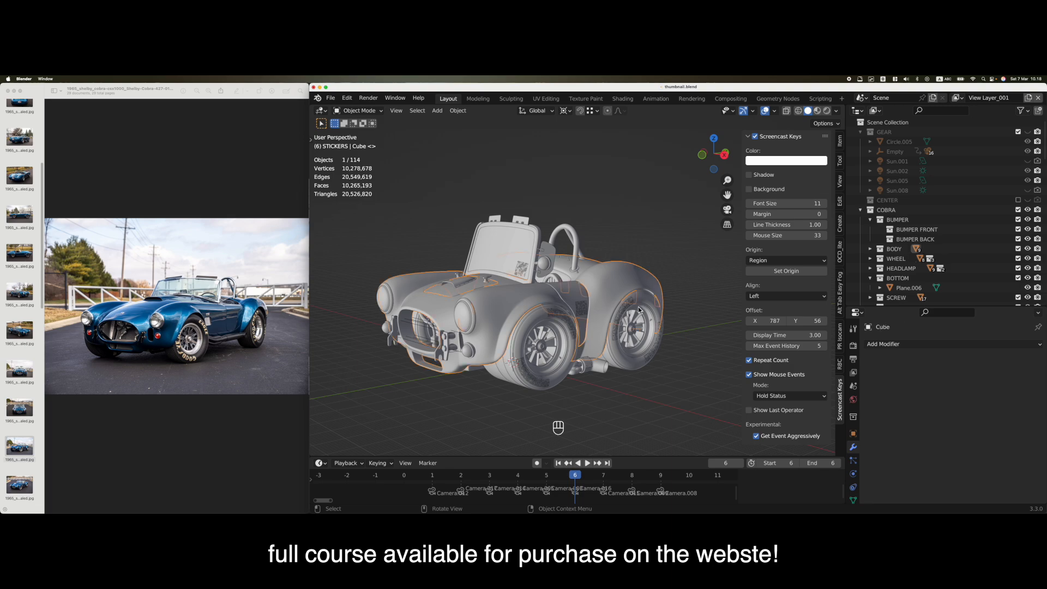
key(grave)
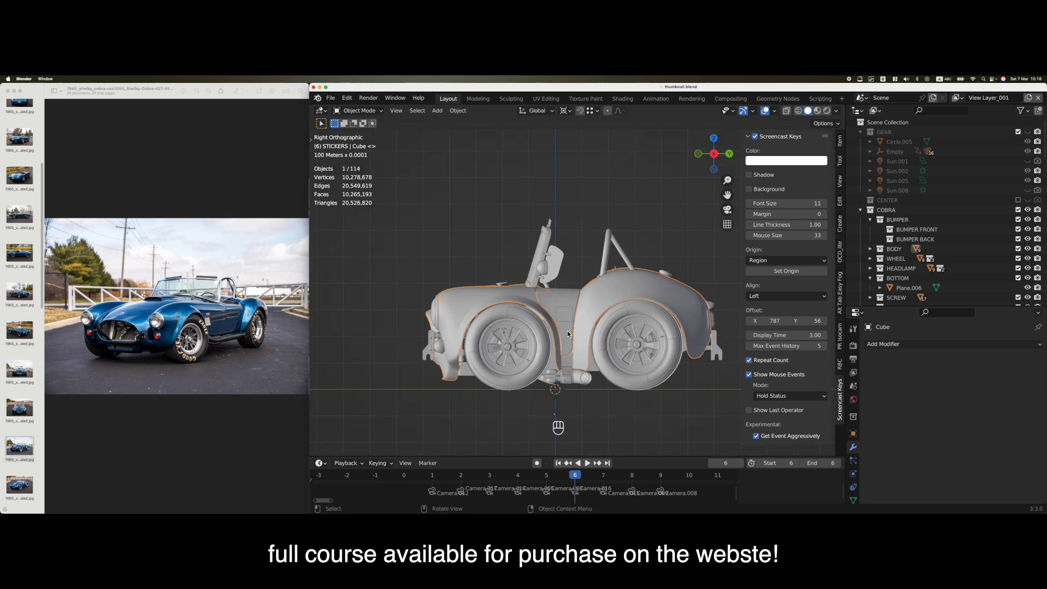
middle_drag(518, 318, 592, 322)
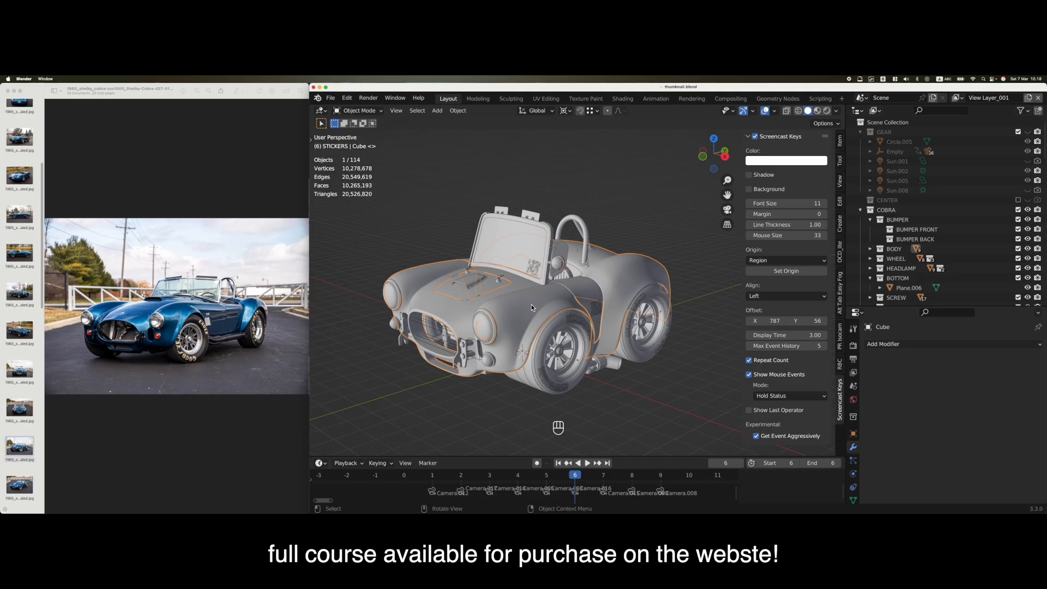
click(161, 322)
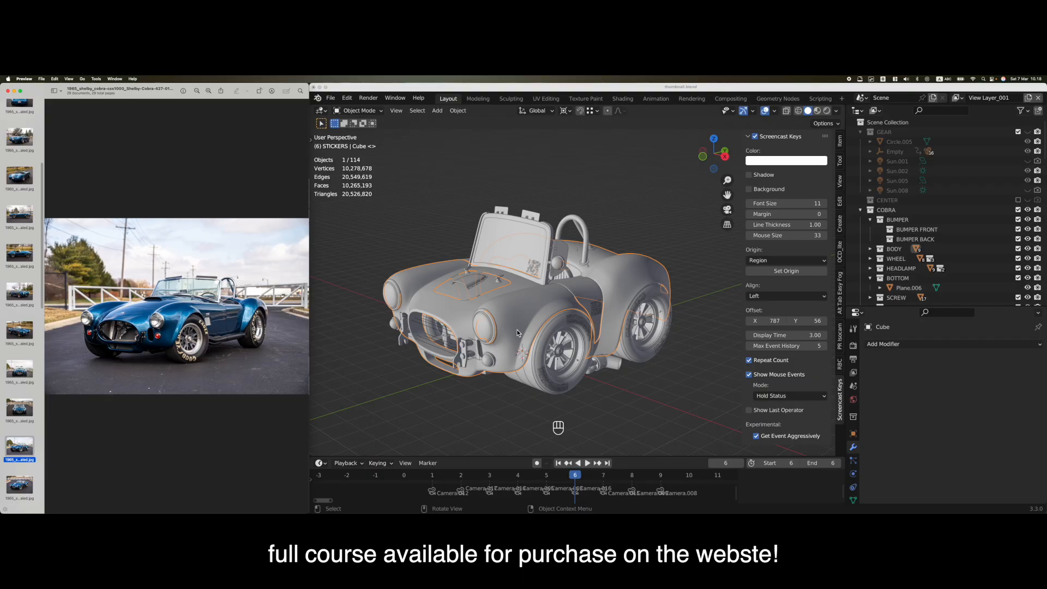
click(538, 412)
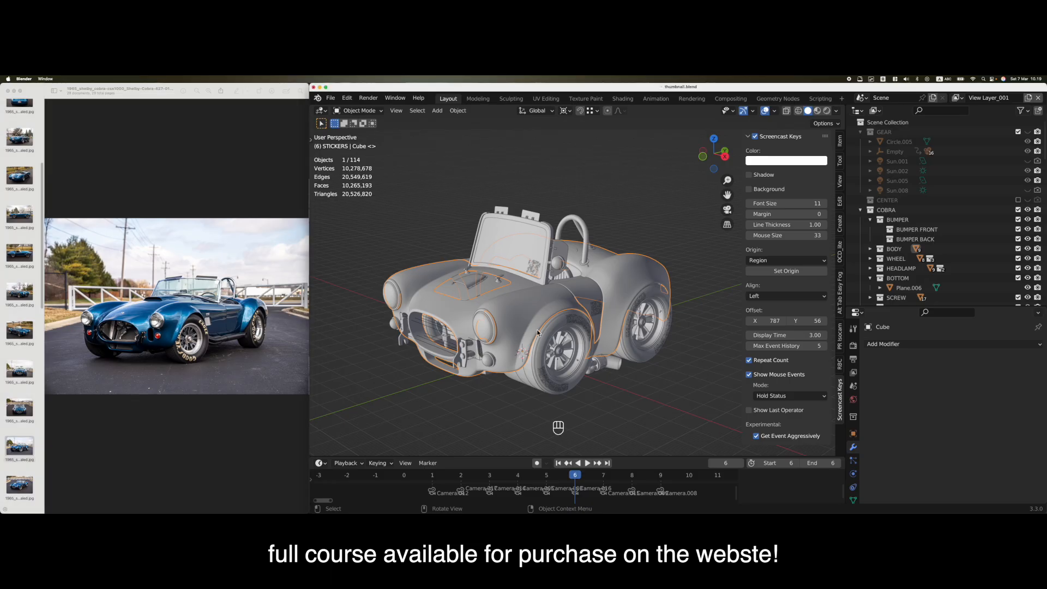
click(545, 416)
Consult the COURSE LIST note in Notes and return to the car model in Blender
click(560, 499)
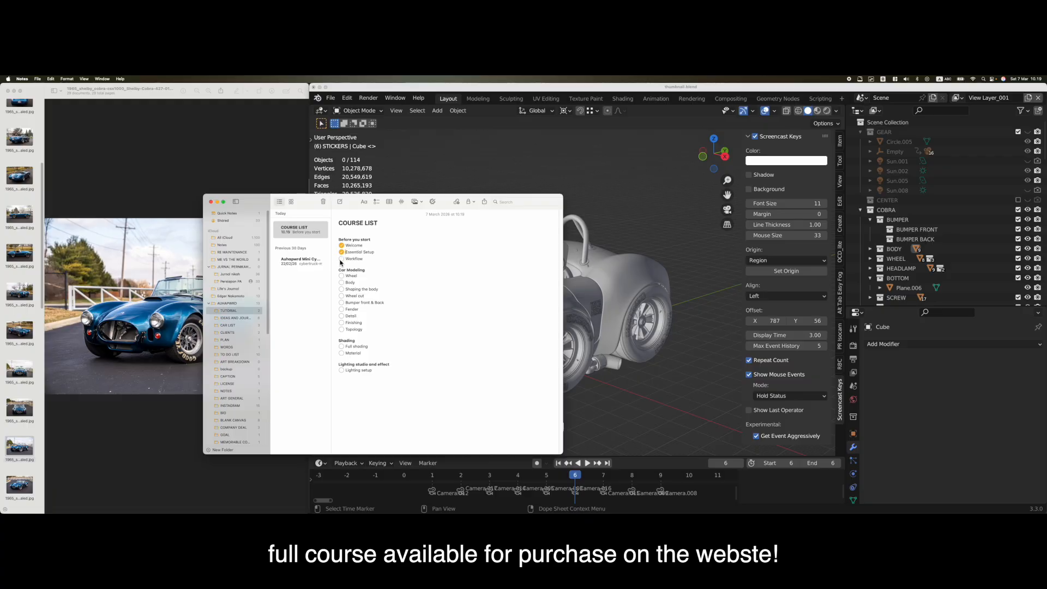
click(486, 166)
click(164, 260)
click(525, 327)
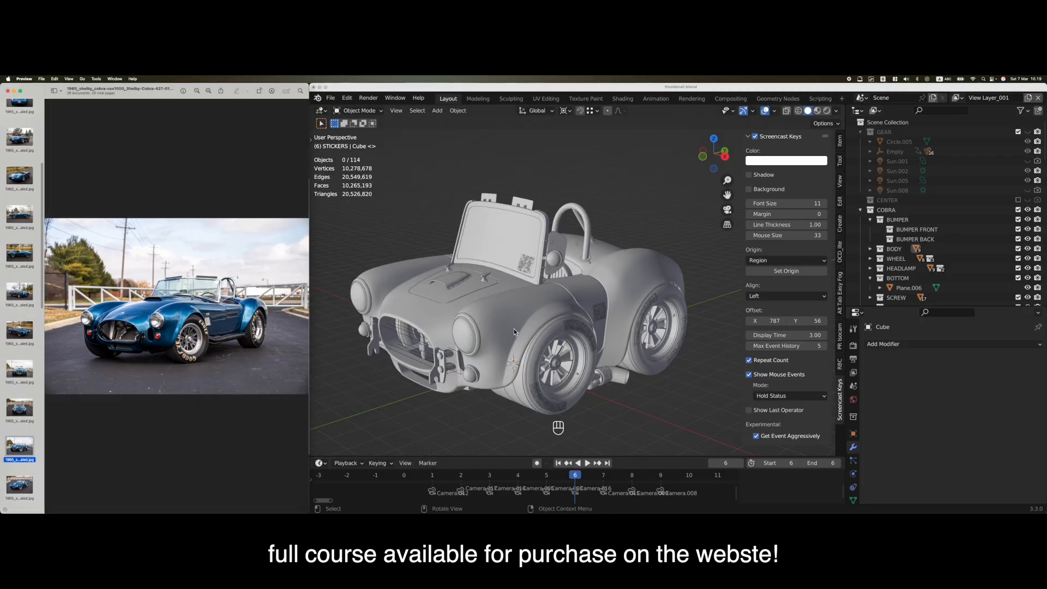
Open the Blender Preferences, search the add-ons for "loop" and show the details of Mesh: LoopTools
click(347, 97)
click(360, 251)
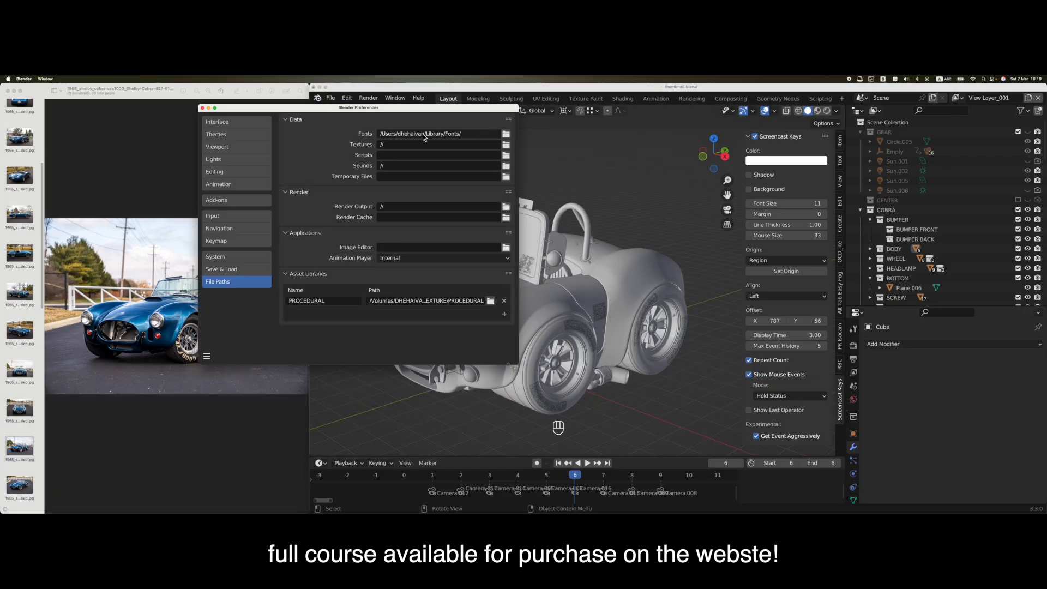
click(216, 134)
drag(314, 109, 349, 129)
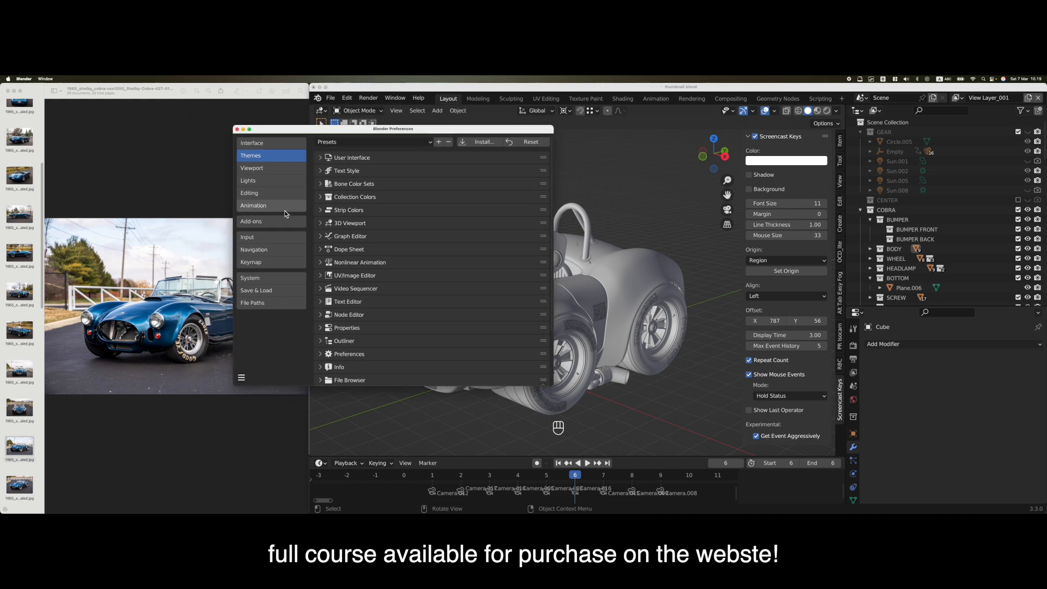
click(251, 222)
click(482, 154)
text(loop)
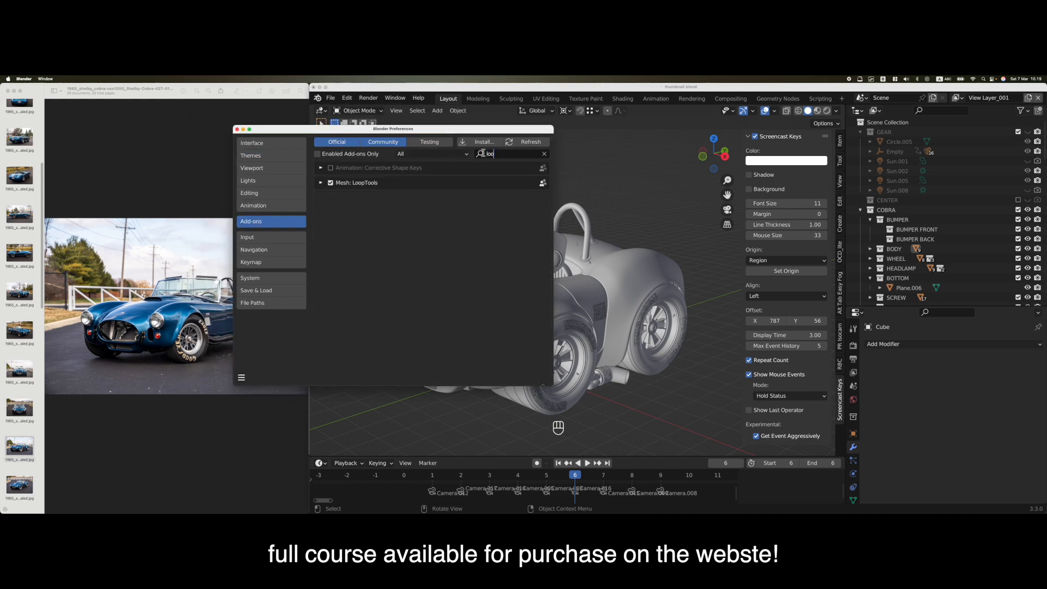
key(Return)
click(320, 168)
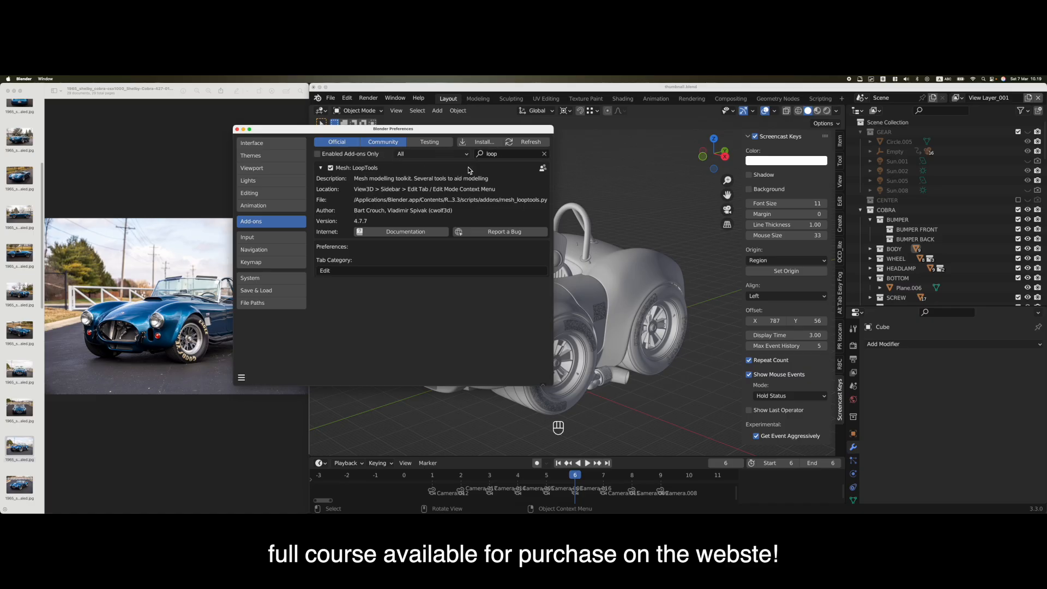
Search the add-ons for "node wra" and show the details of Node: Node Wrangler
click(501, 156)
text(node w)
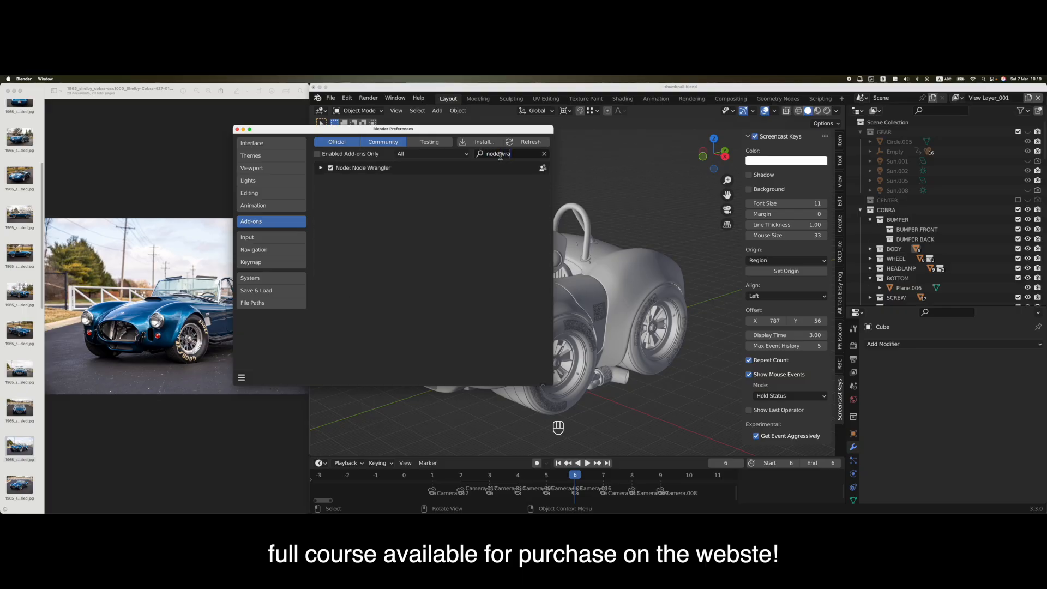
text(ra)
click(321, 168)
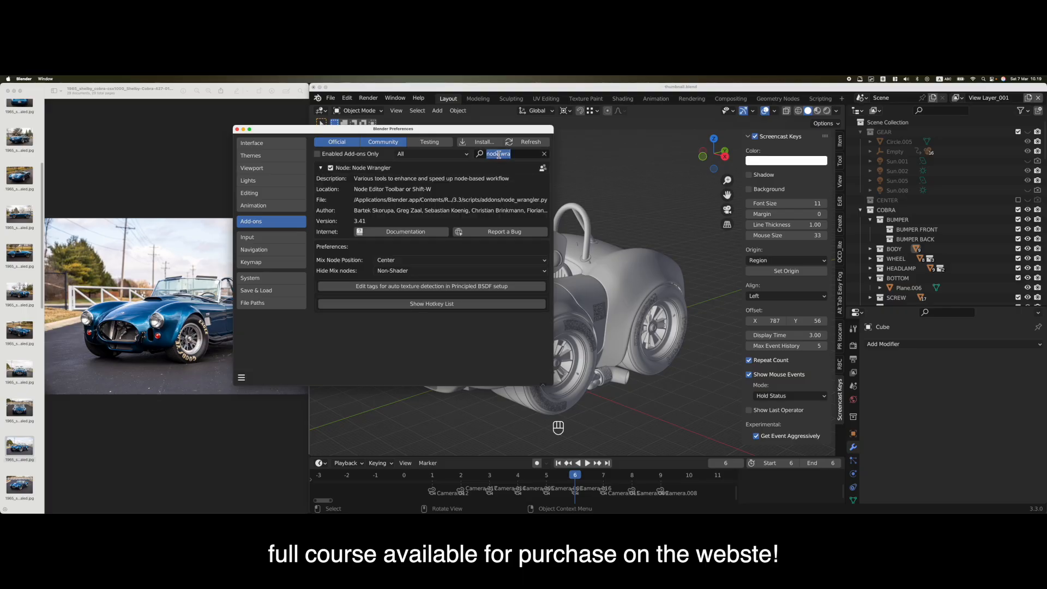
Search the add-ons for "bool", show the details of Object: Bool Tool and close the Preferences
text(bool)
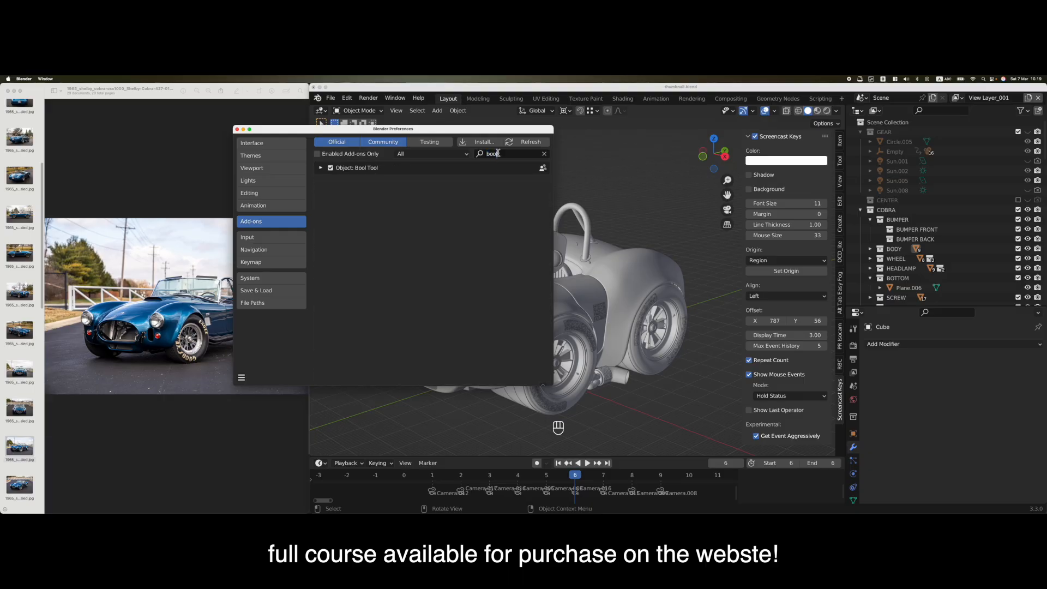
click(321, 168)
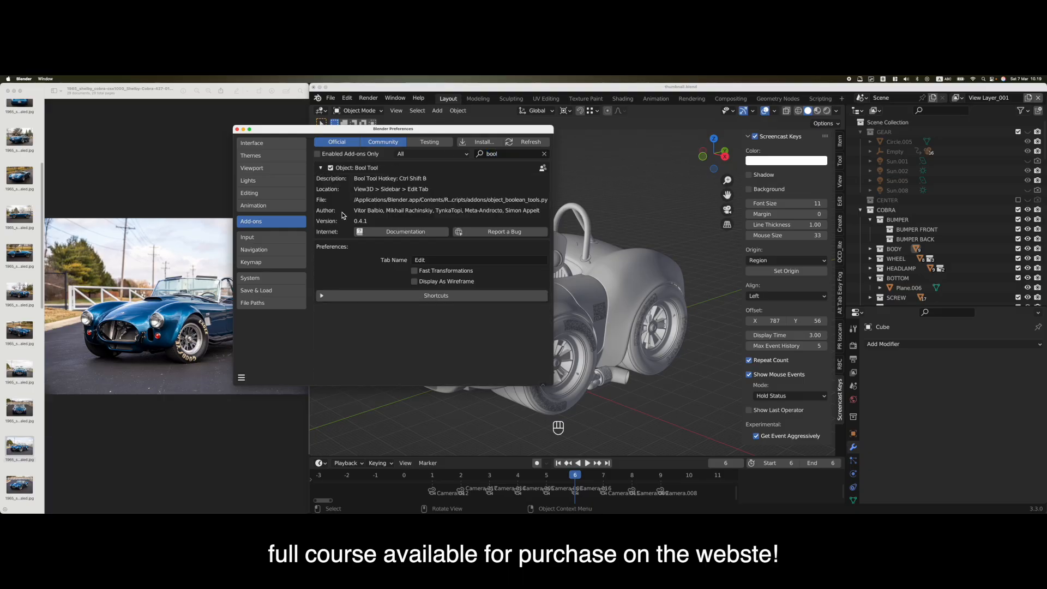
click(236, 129)
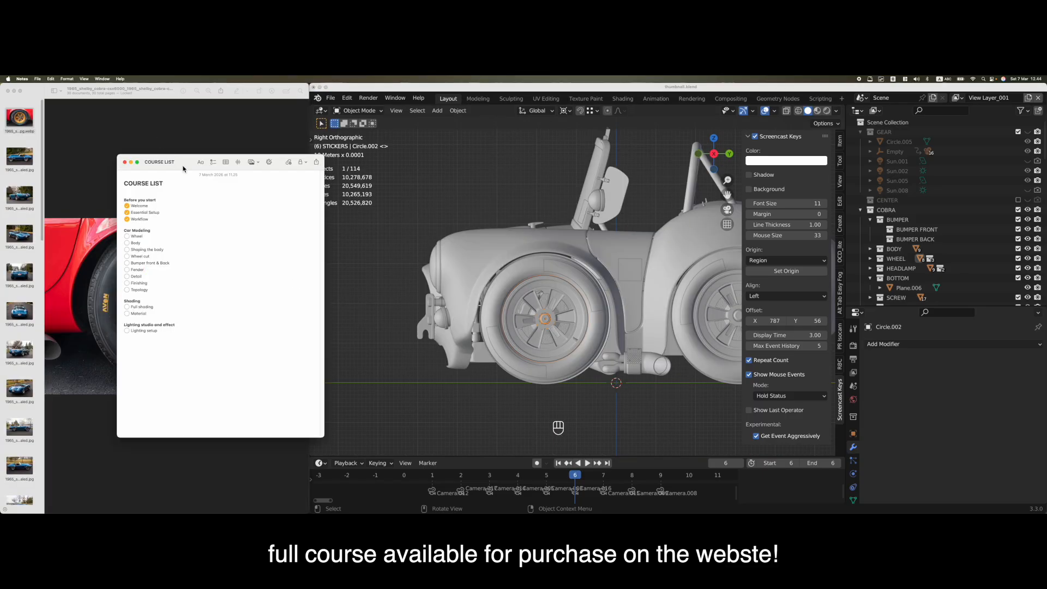
Move the COURSE LIST note toward the model, place the cursor at its Wheel entry and return to the car in Blender
drag(182, 168, 356, 168)
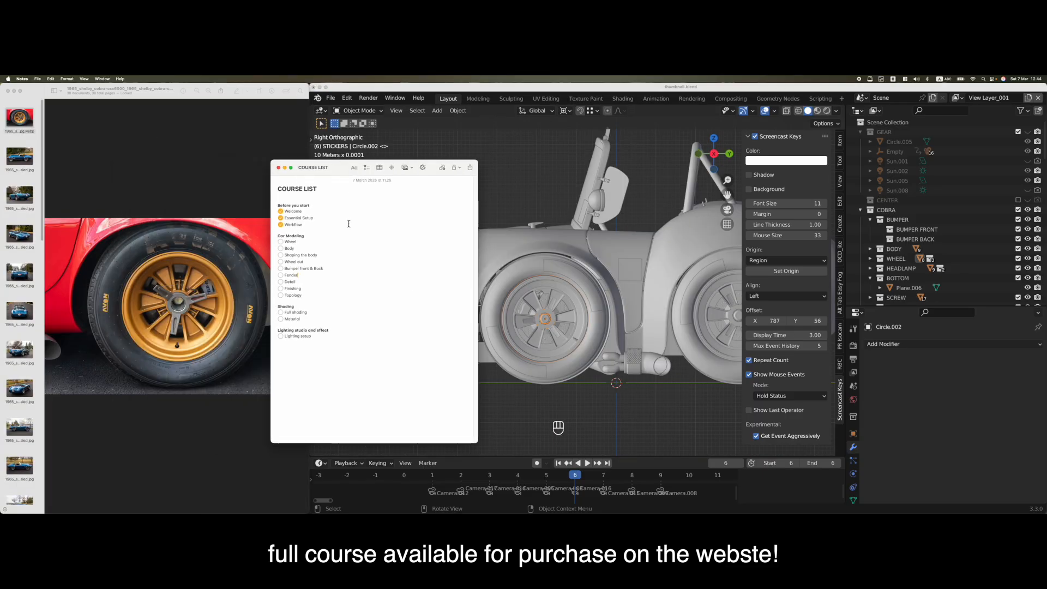
click(293, 241)
scroll(528, 370, up, 2)
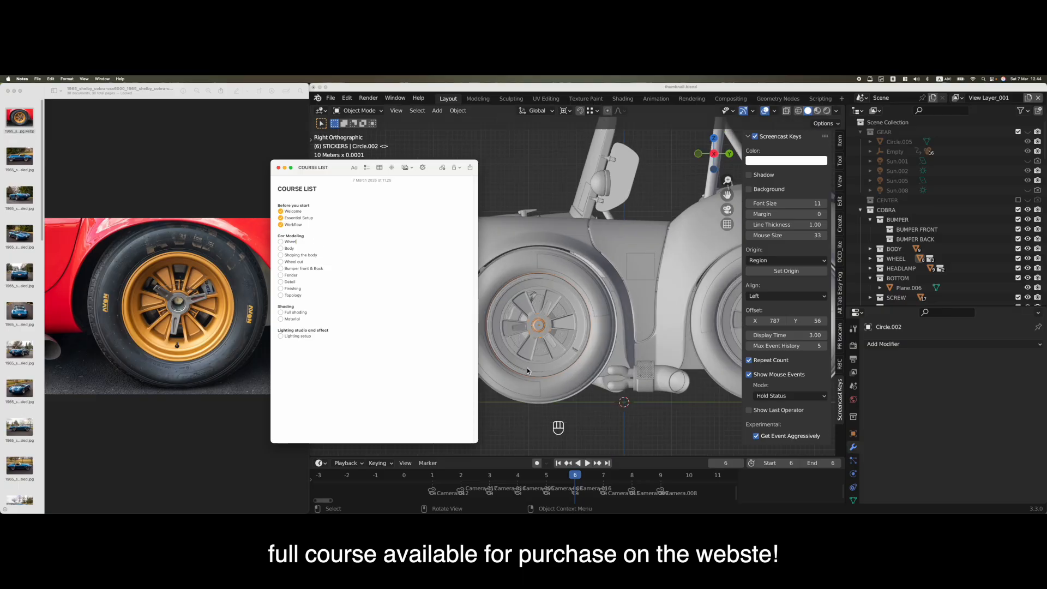
click(560, 408)
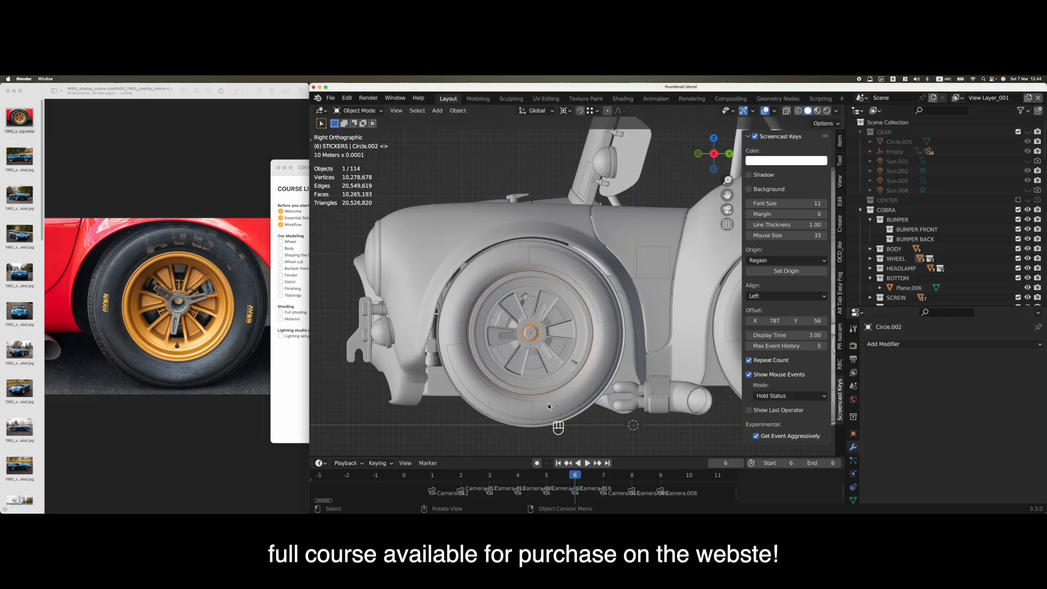
Select the front wheel's sidewall lettering, tyre, rim and brake rotor and isolate them in local view
middle_drag(559, 408, 545, 365)
click(533, 372)
click(533, 372)
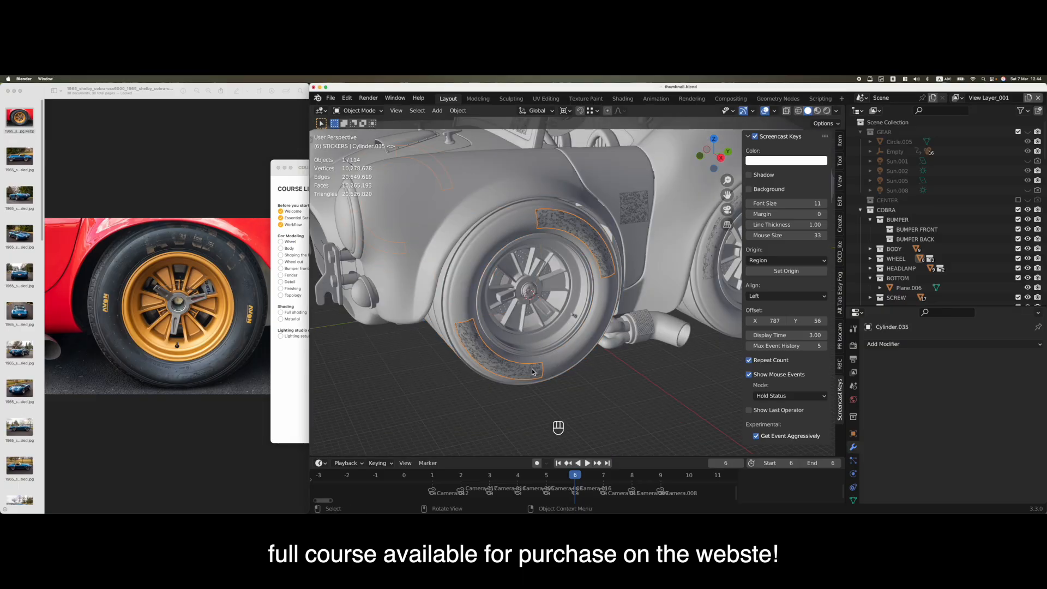
shift+click(570, 356)
shift+click(547, 332)
shift+click(572, 320)
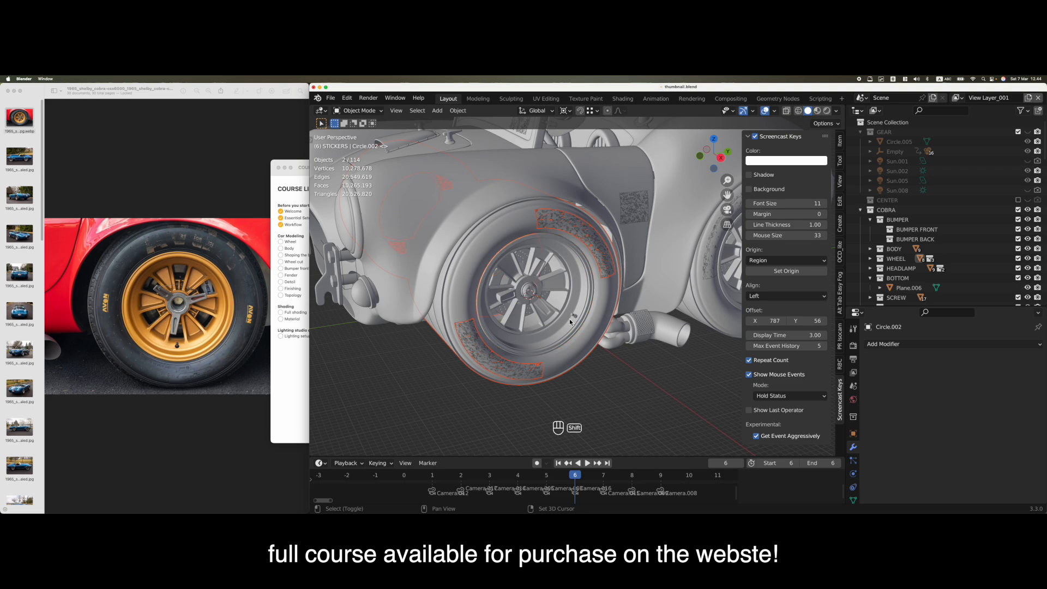
key(super+z)
key(slash)
Examine the isolated front wheels from the right and in perspective, and select the tyre
key(grave)
click(614, 297)
shift+middle_drag(569, 340, 553, 352)
scroll(554, 352, up, 5)
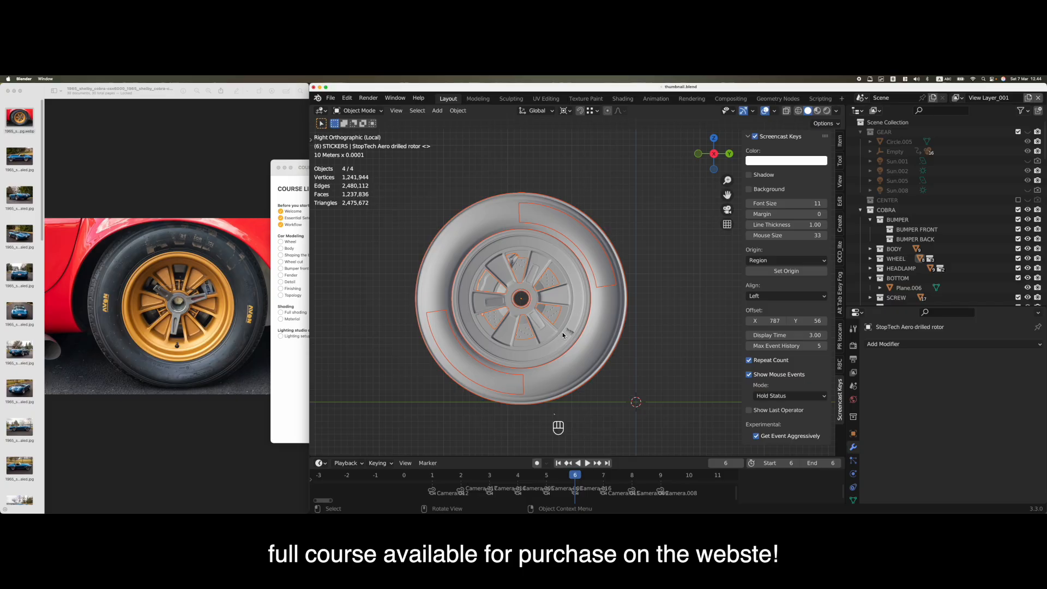
scroll(564, 329, down, 3)
scroll(566, 330, up, 2)
click(598, 339)
middle_drag(579, 320, 603, 322)
click(634, 323)
click(584, 321)
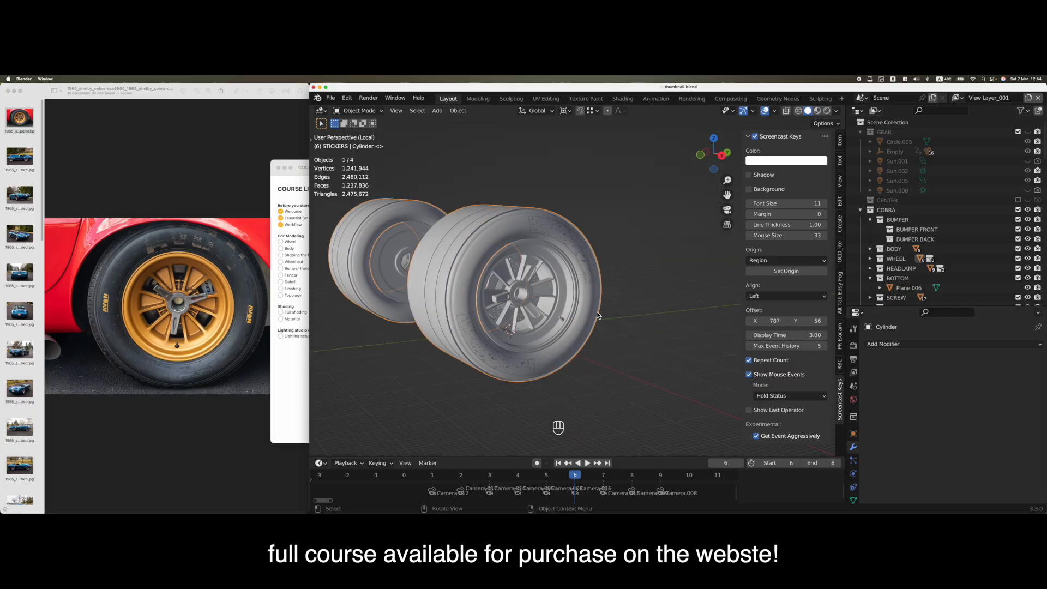
Select the wheel parts individually and inspect the rim spokes and the brake rotor behind them from several angles
click(569, 293)
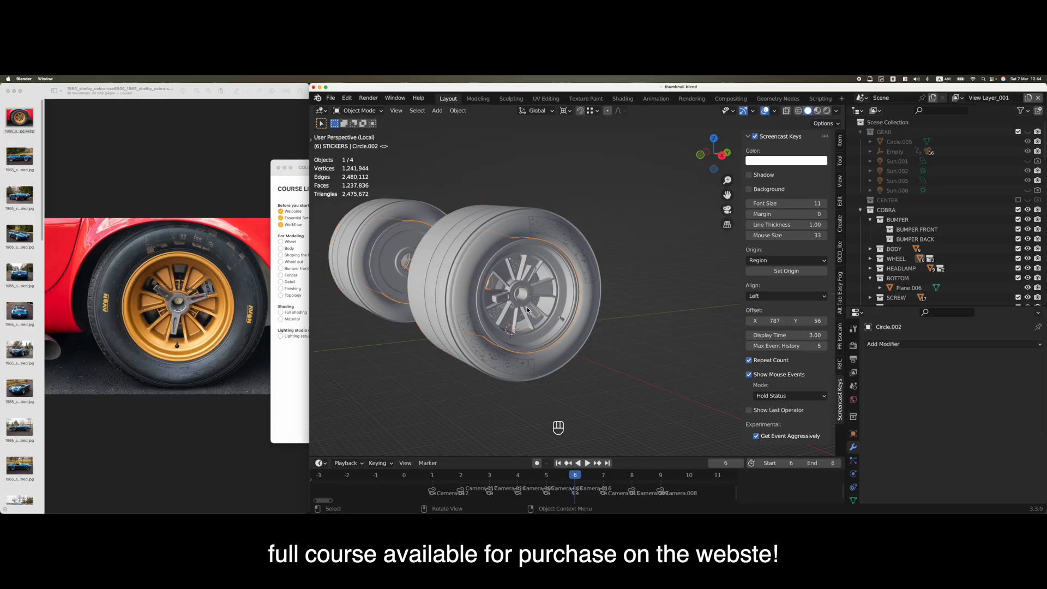
click(592, 315)
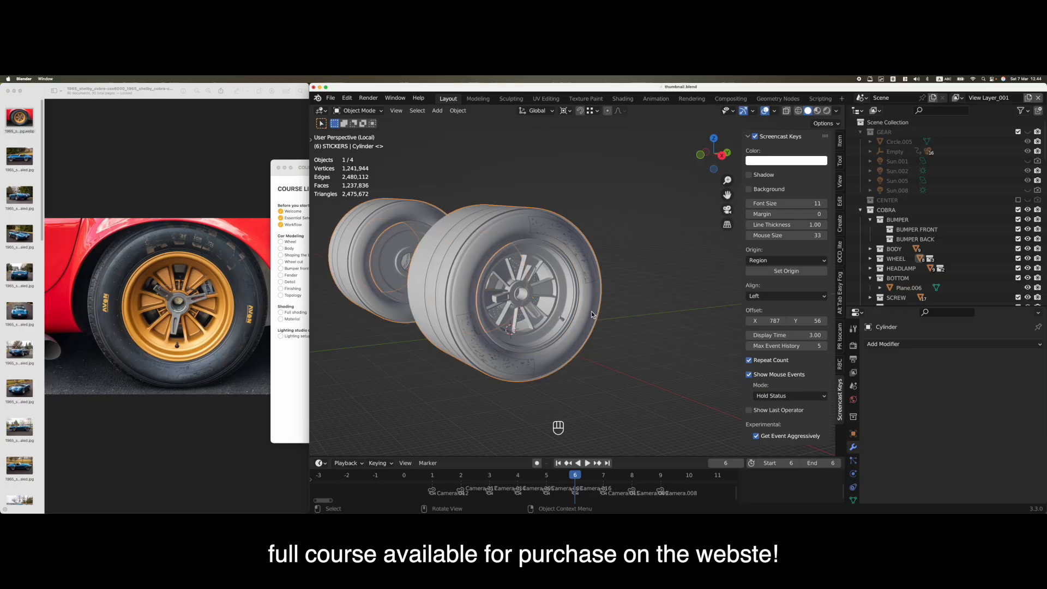
mouse_move(538, 304)
middle_down()
mouse_move(495, 303)
mouse_move(524, 330)
mouse_move(614, 350)
mouse_move(668, 322)
mouse_move(595, 273)
mouse_move(503, 300)
mouse_move(605, 312)
mouse_move(518, 308)
mouse_move(537, 311)
middle_up()
click(596, 272)
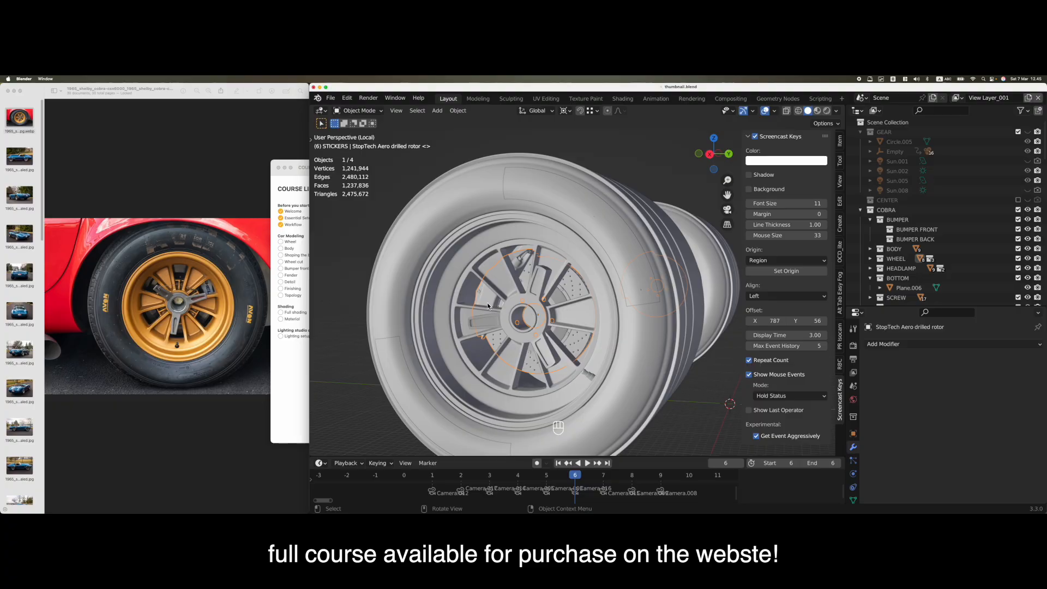
middle_drag(471, 307, 501, 318)
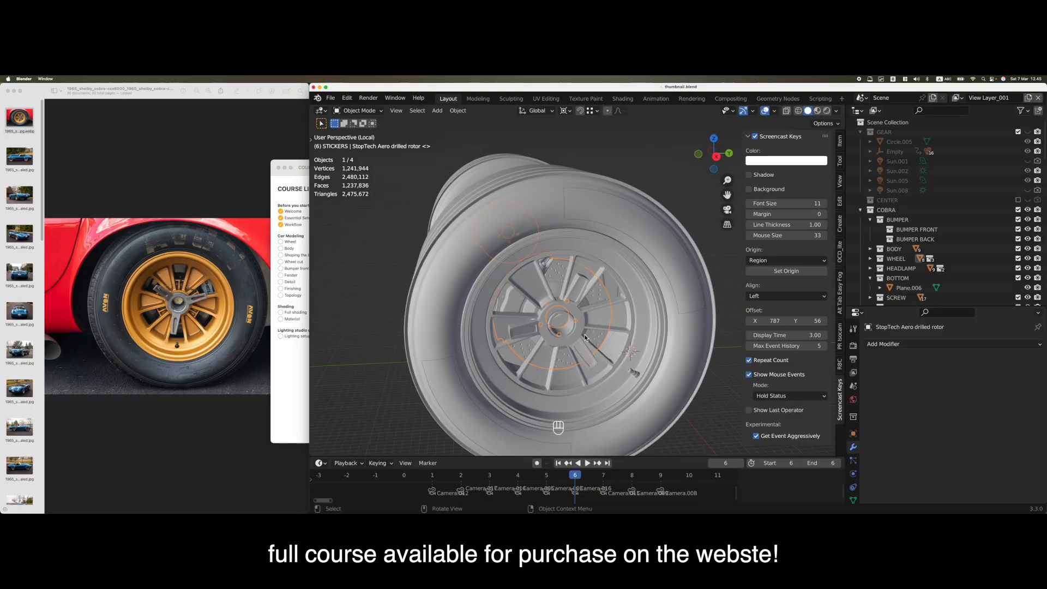
middle_drag(584, 338, 565, 307)
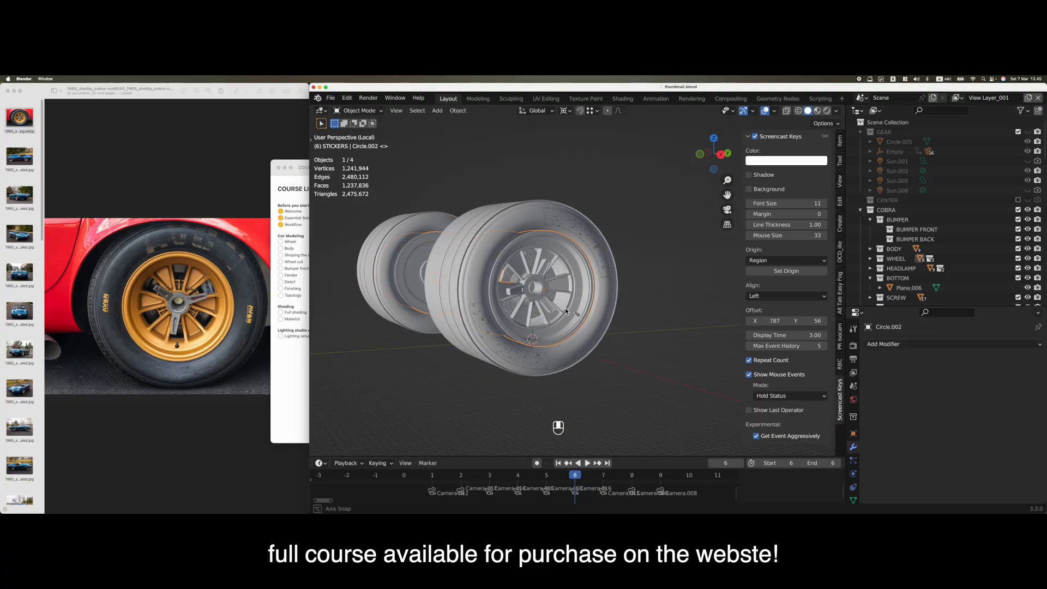
Select the tyre and its sidewall lettering and compare them with the wheel in the reference photo
click(600, 318)
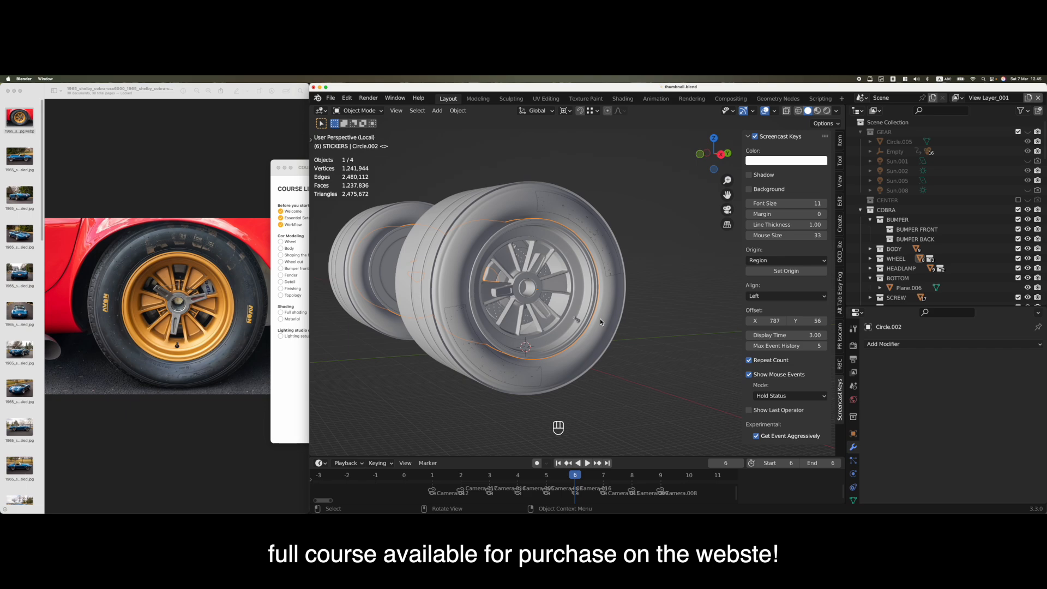
click(476, 301)
middle_drag(475, 301, 491, 335)
scroll(493, 336, up, 3)
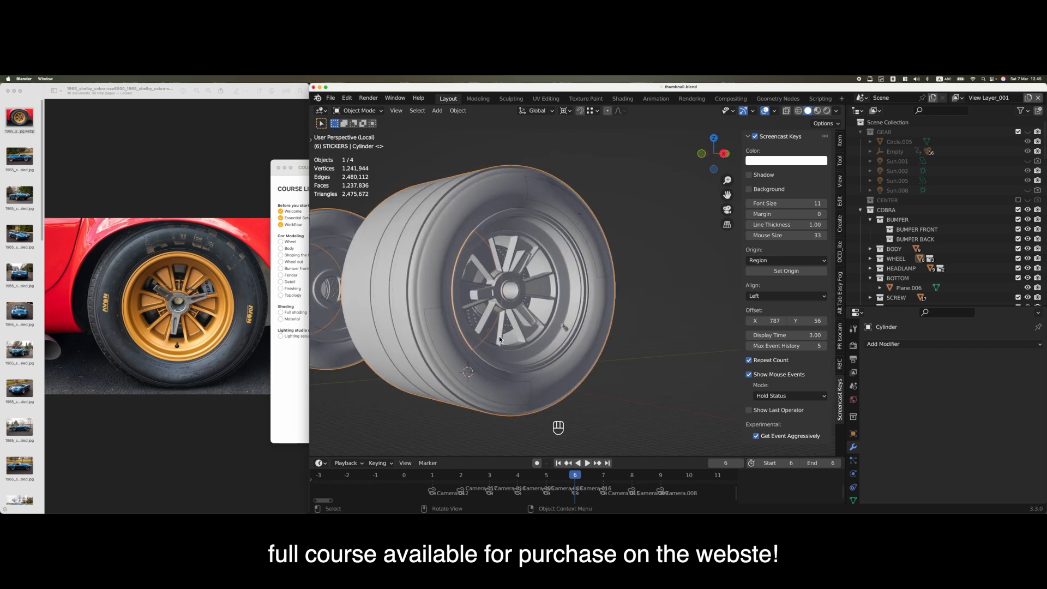
click(459, 365)
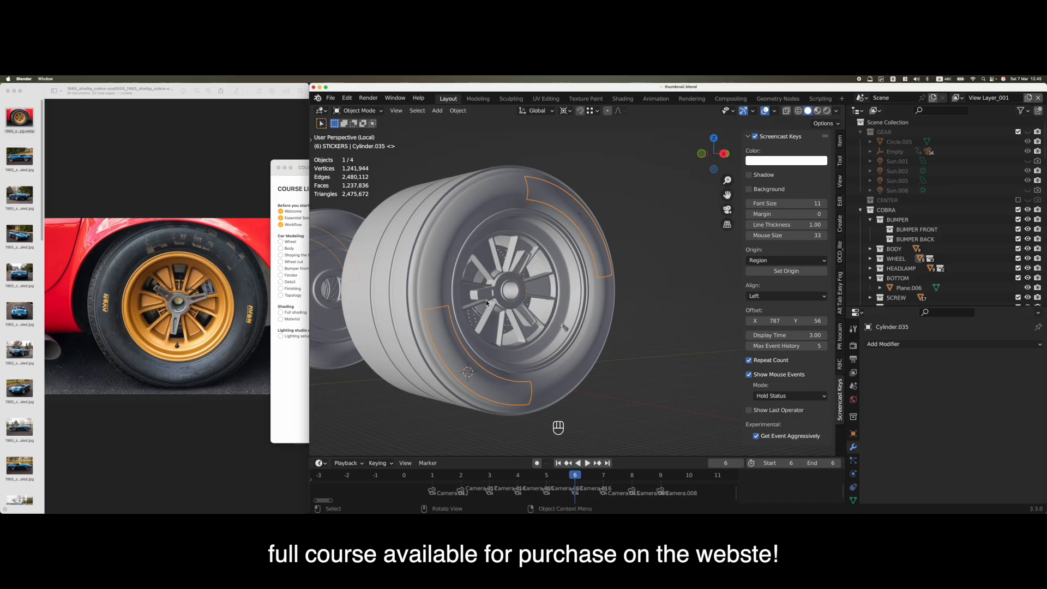
click(195, 244)
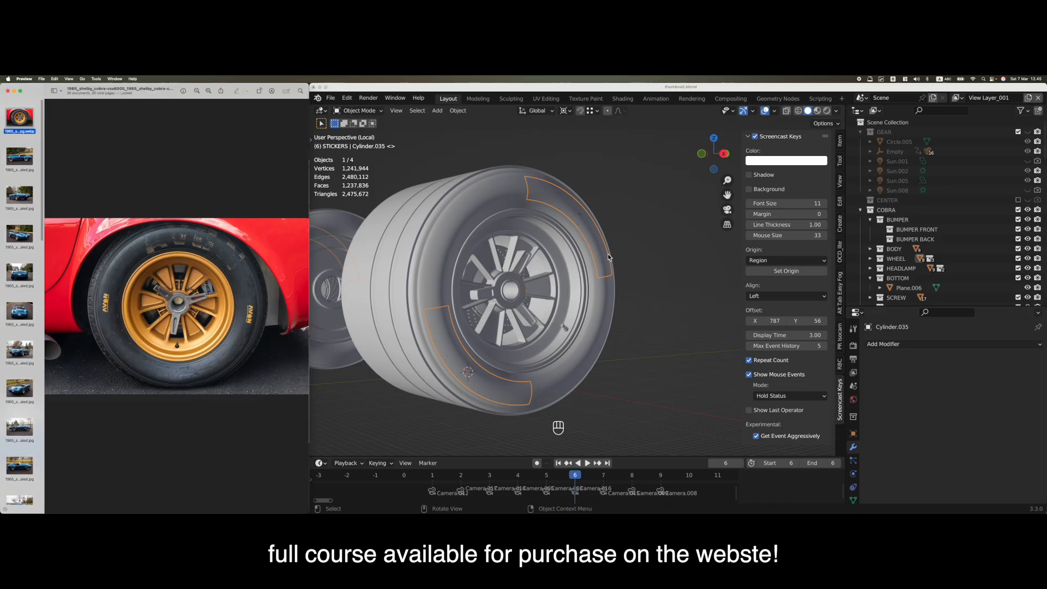
click(588, 321)
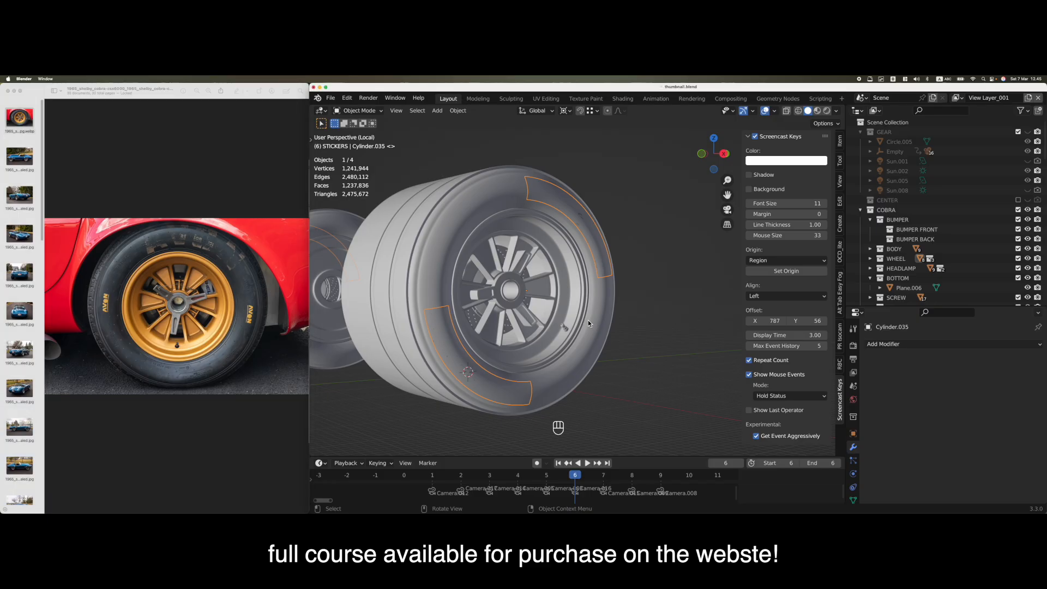
From the right view, select all isolated wheel parts and move them up 2.6881 cm along global Z
key(KP_3)
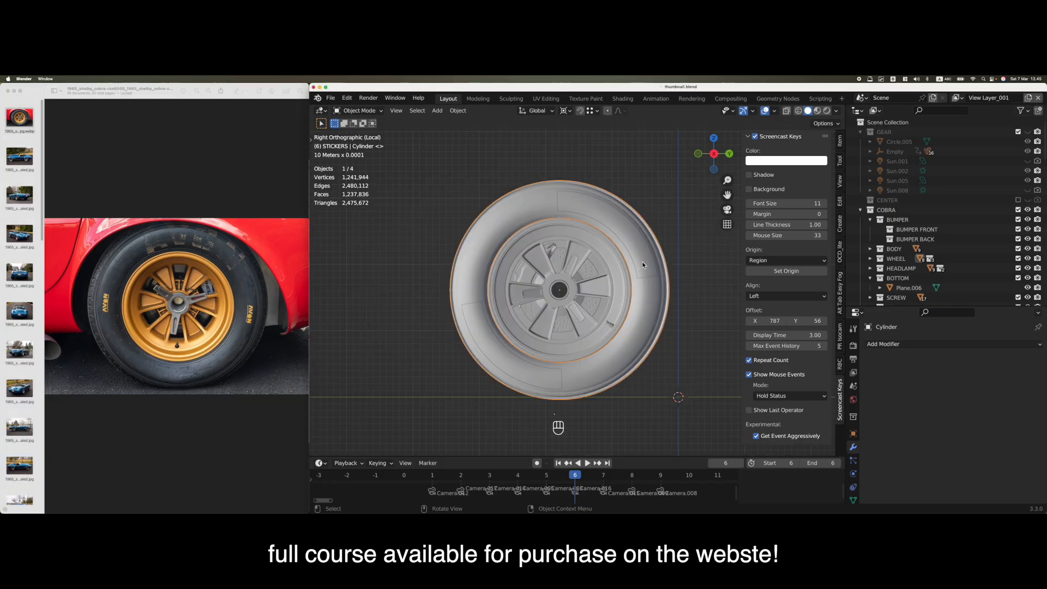
scroll(545, 316, down, 2)
key(a)
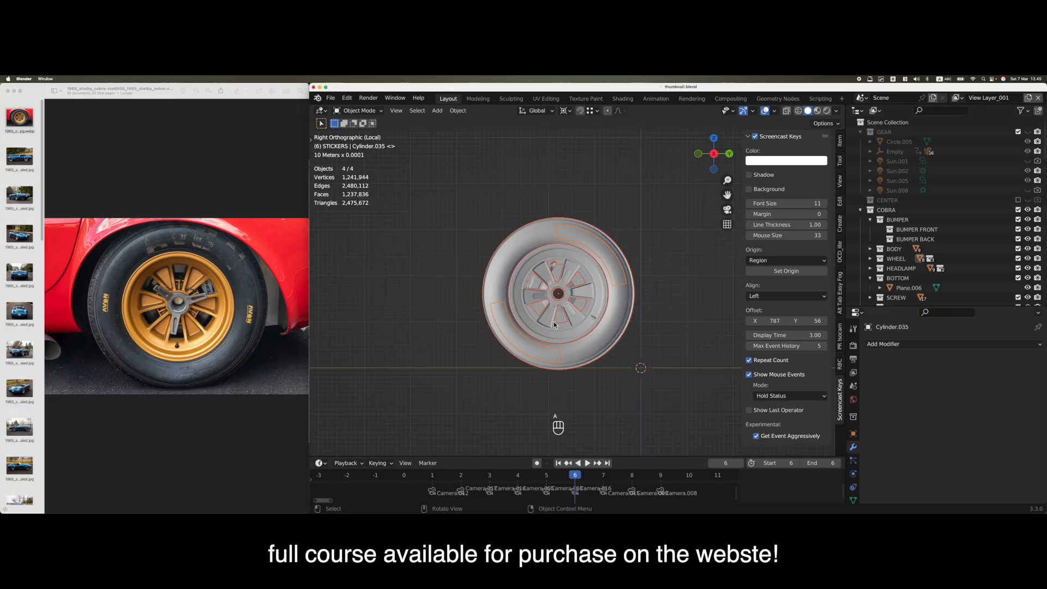
key(g)
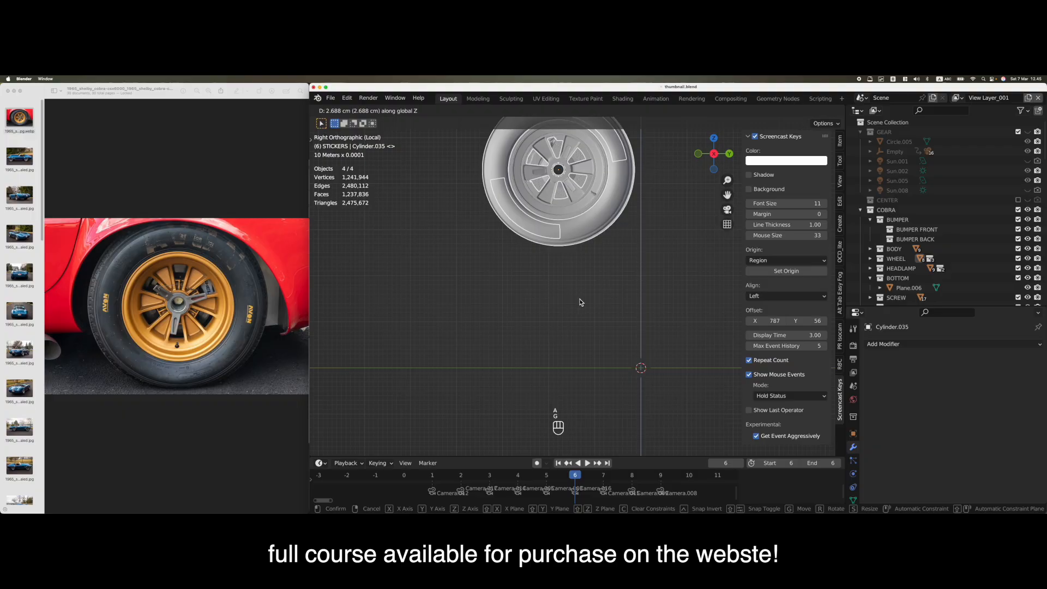
click(581, 302)
scroll(573, 308, down, 2)
shift+middle_drag(633, 314, 578, 310)
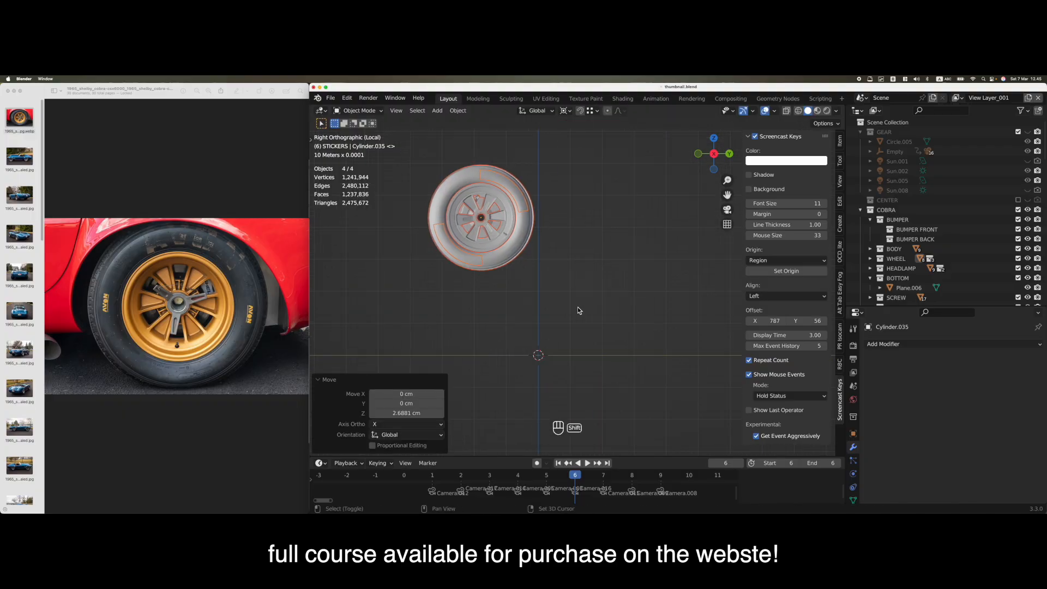
Deselect the raised wheels, check them in perspective and select all their parts again
click(576, 315)
scroll(540, 355, up, 2)
middle_drag(469, 320, 500, 332)
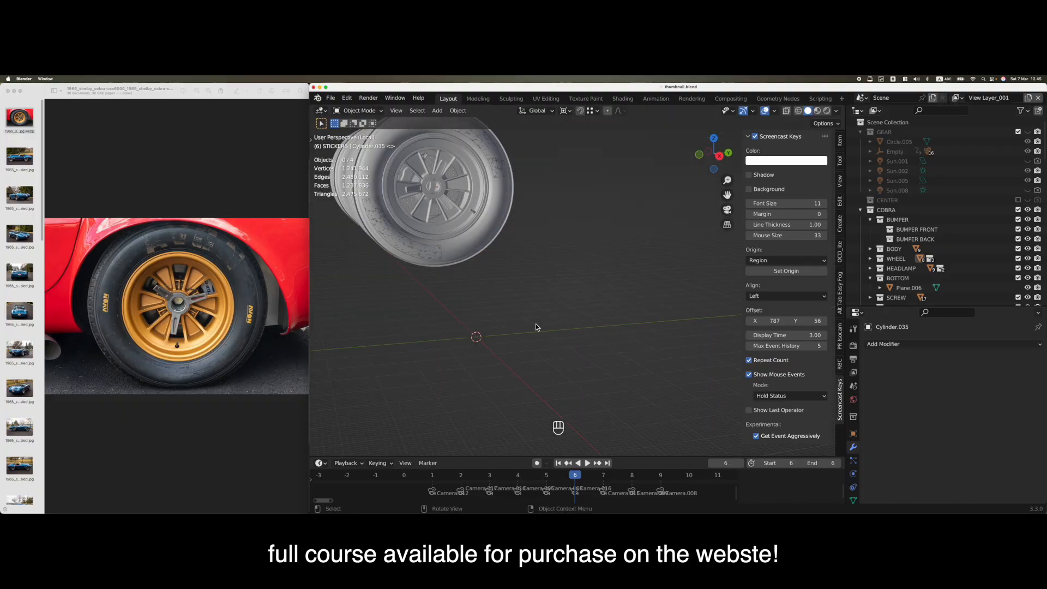
scroll(461, 259, down, 3)
key(a)
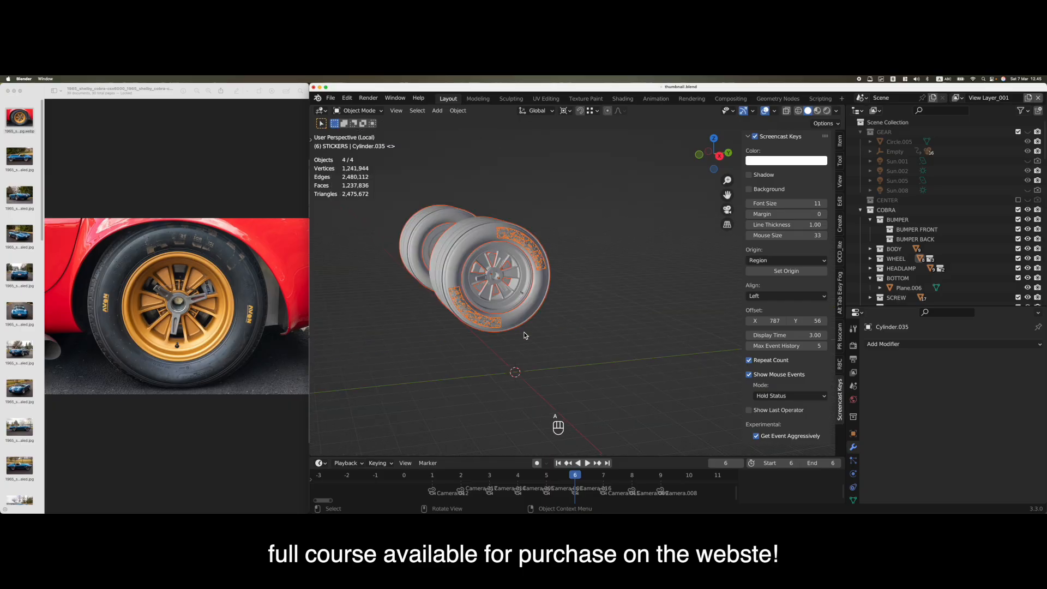
Undo the vertical move of the wheels and view them from the right
key(super+z)
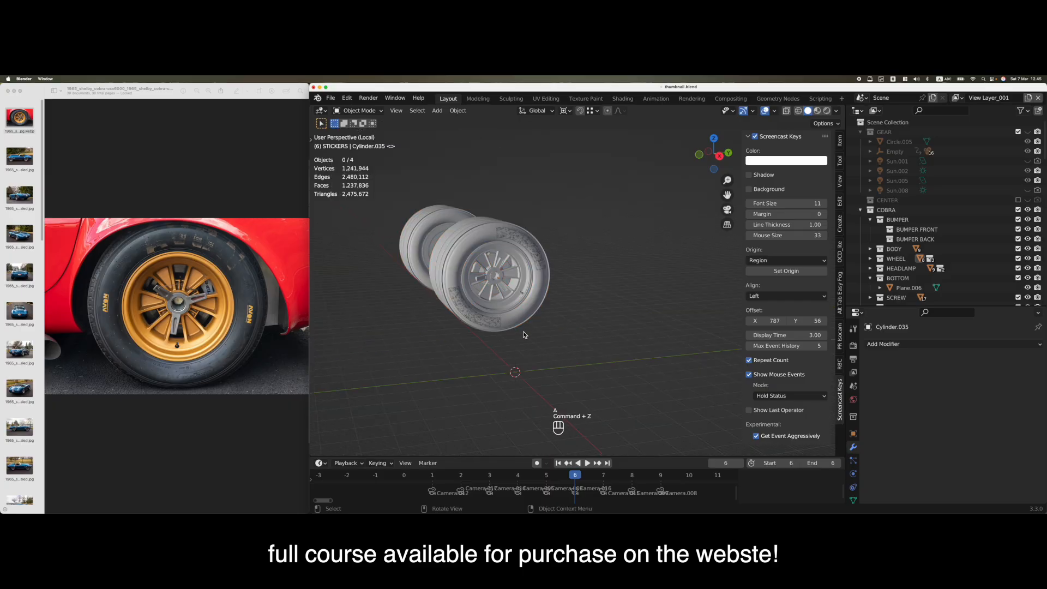
key(super+z)
key(super+z)
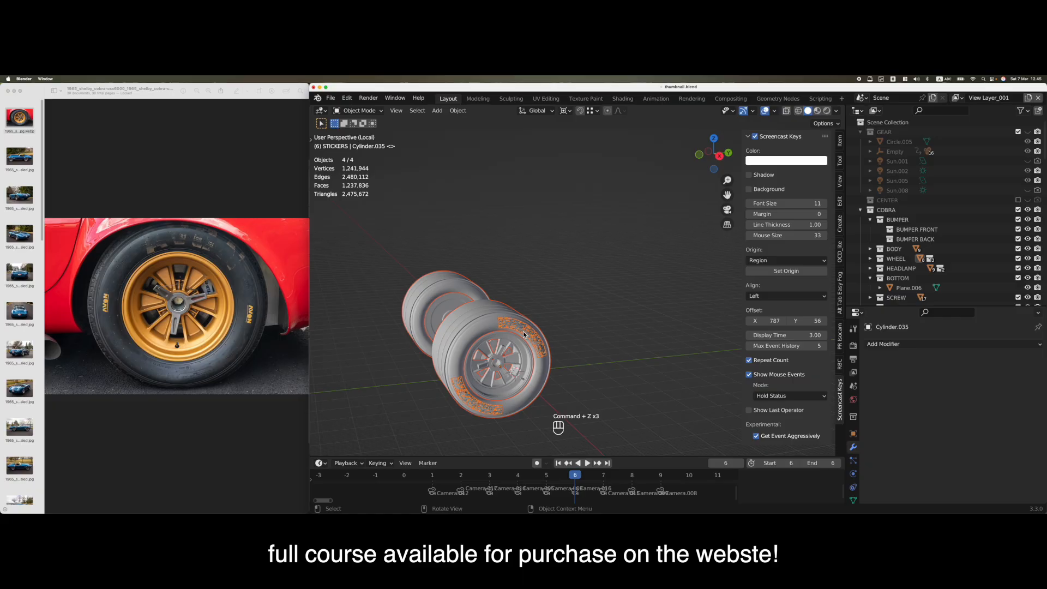
key(grave)
click(534, 341)
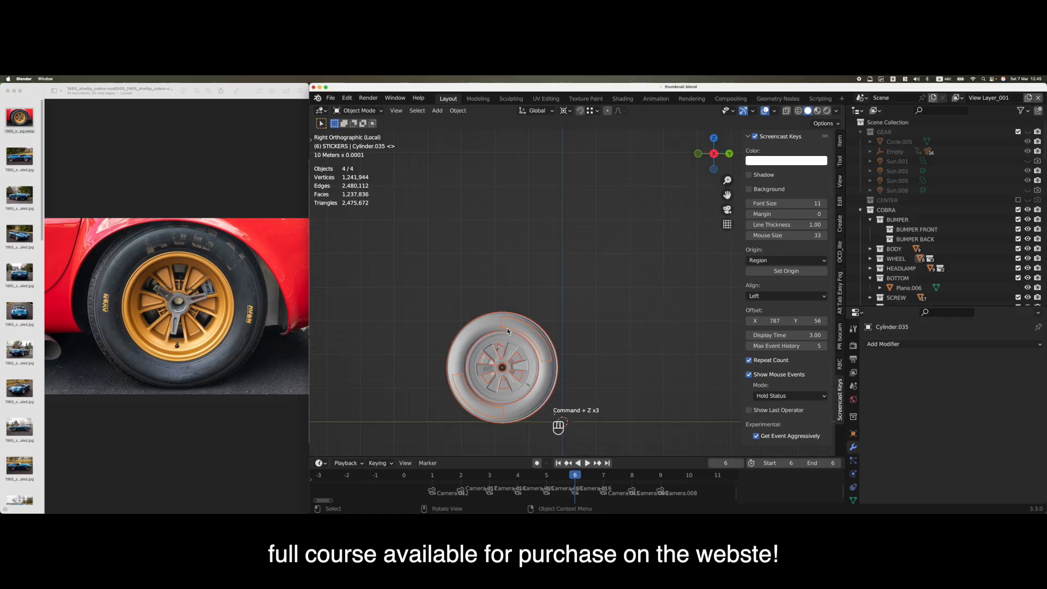
Leave local view, show the whole car from the right and select the rear wheel's tyre
key(slash)
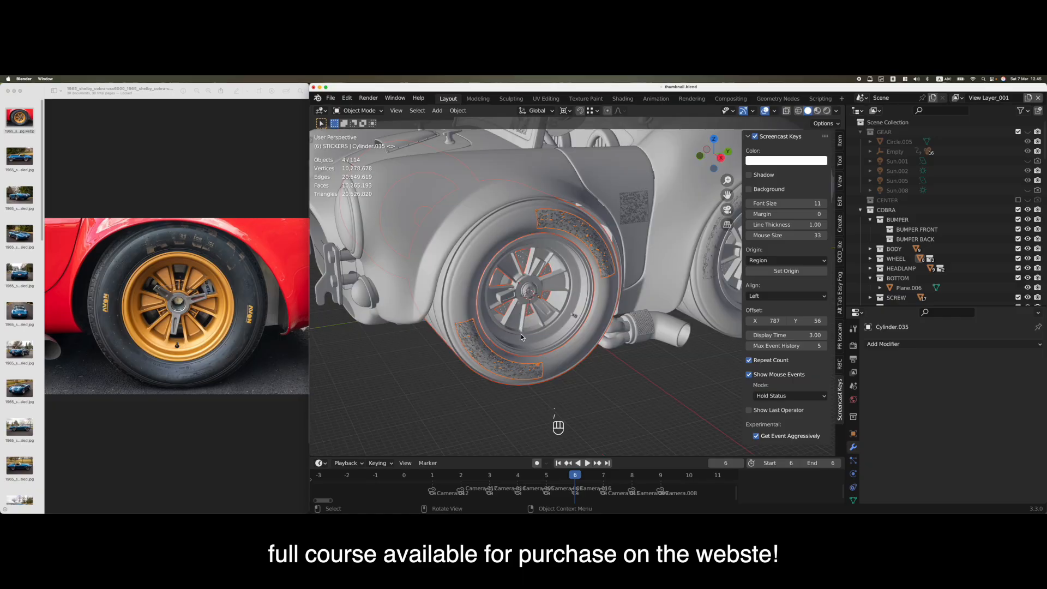
key(grave)
click(523, 329)
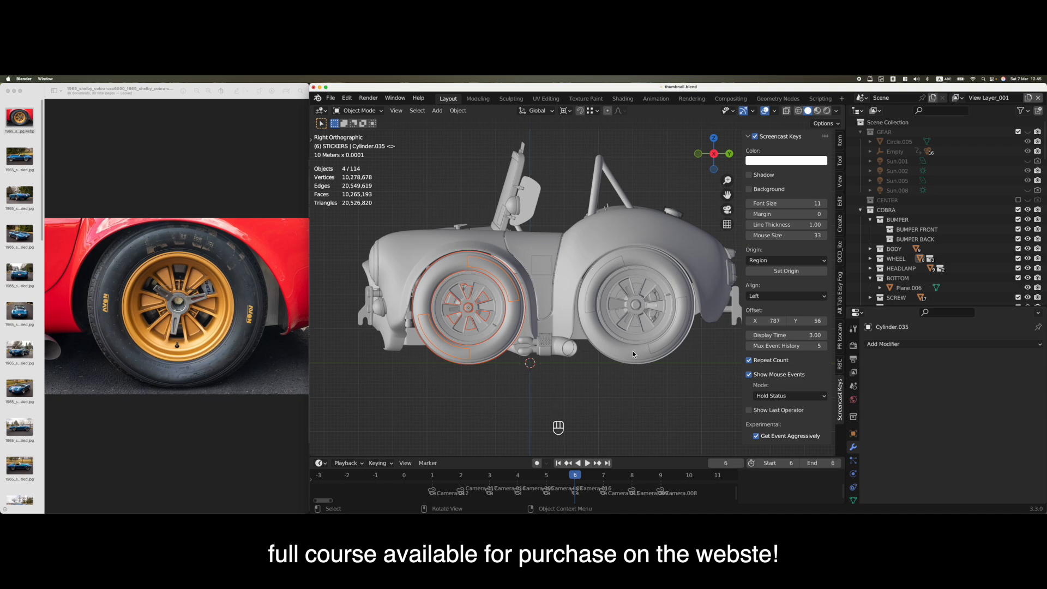
click(606, 326)
shift+middle_drag(484, 300, 515, 332)
scroll(515, 357, up, 3)
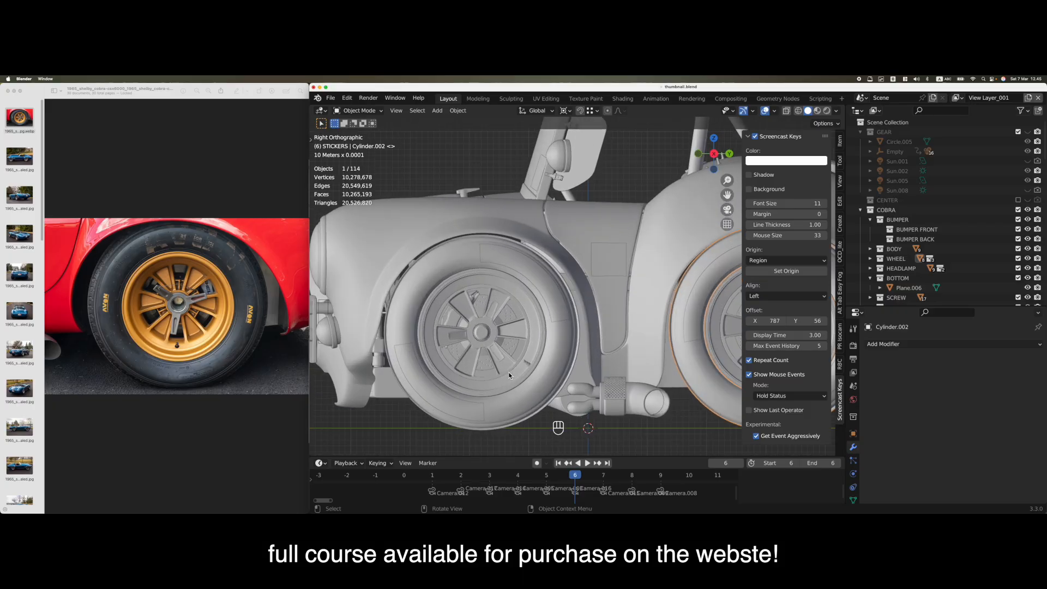
Select the front wheel's tyre, rim and sidewall lettering together
shift+click(530, 362)
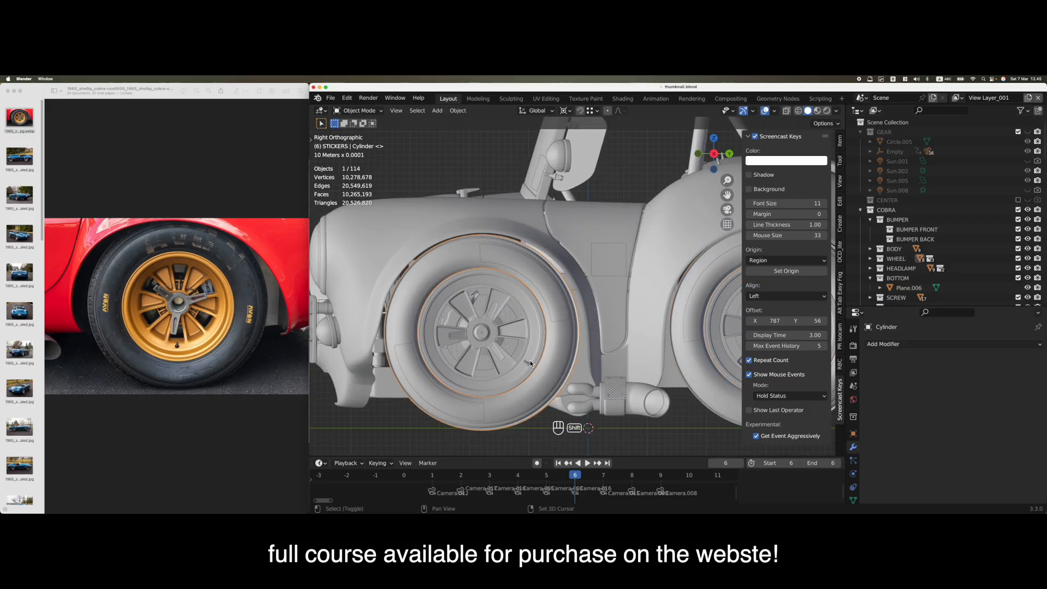
shift+click(531, 287)
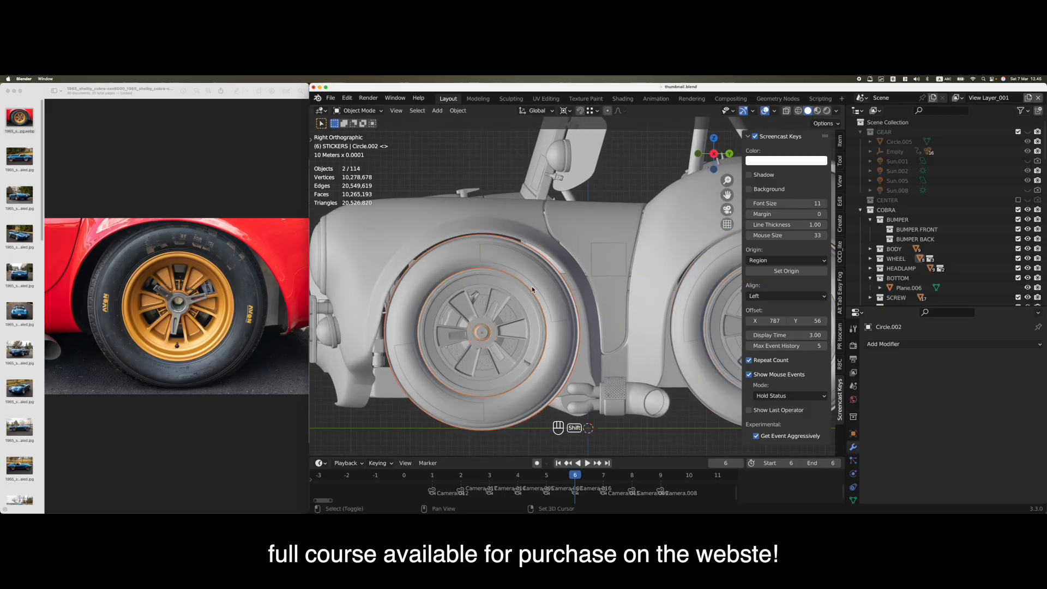
shift+click(550, 323)
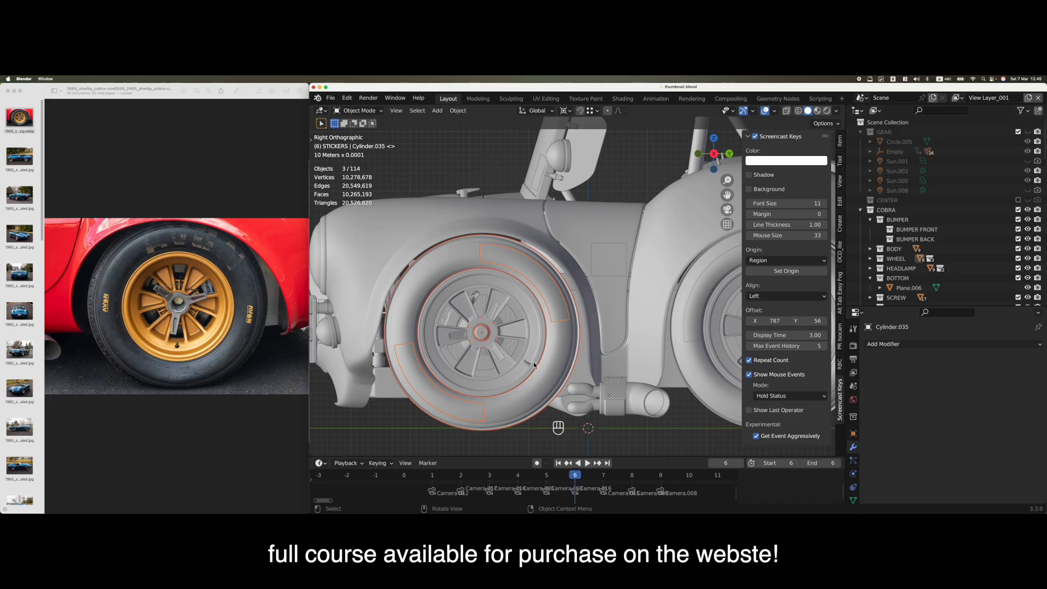
Copy the front wheel's three selected parts and delete every other object in the scene
key(super+c)
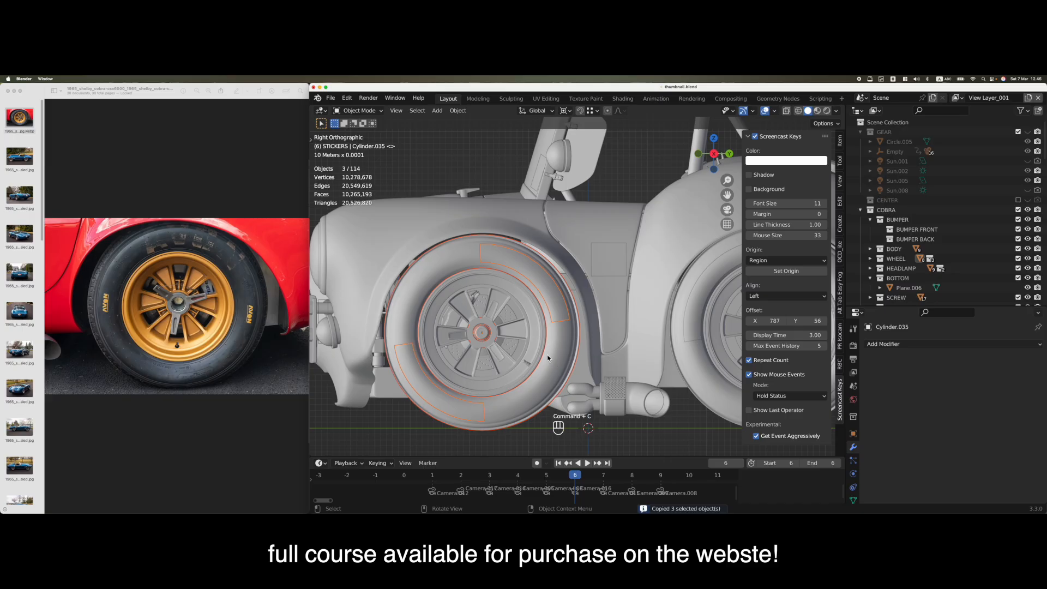
key(super+i)
key(x)
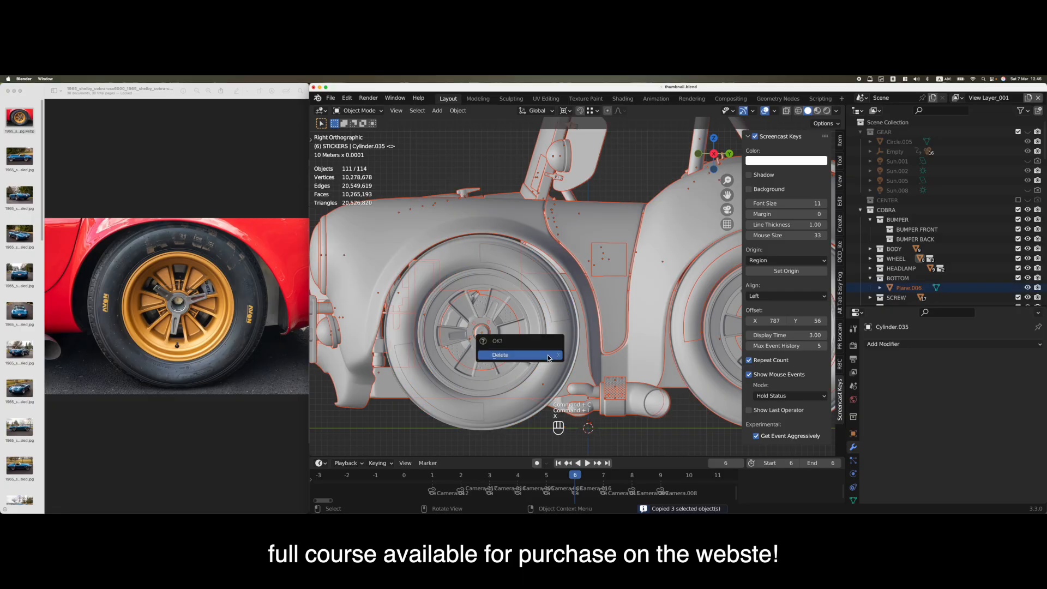
click(547, 355)
Begin saving the file as a new copy and create a folder named Tutorial in the Shellby Cobra directory
key(super+shift+s)
text(tut)
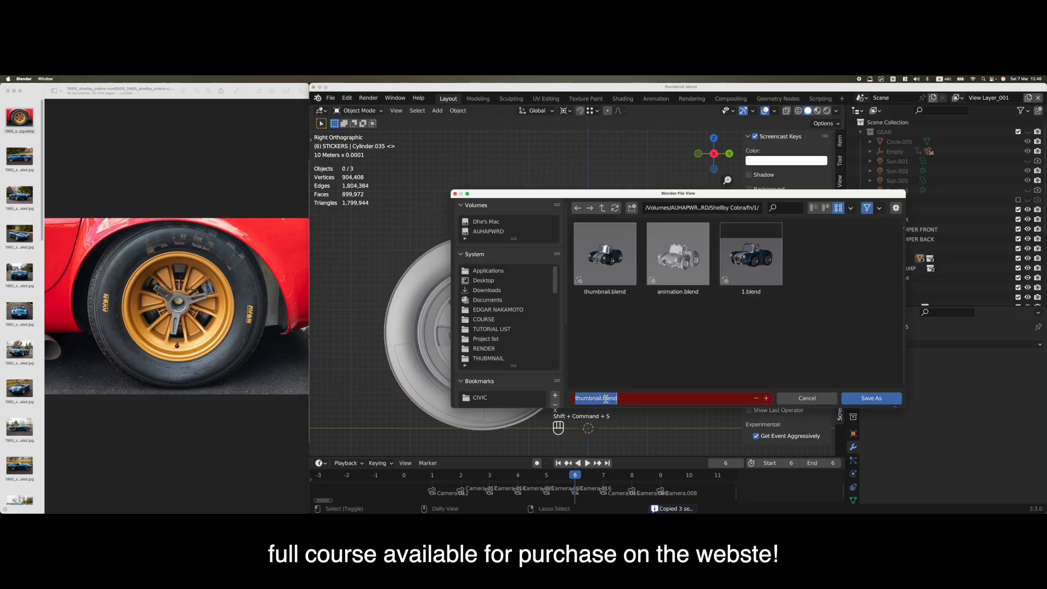
text(orial)
key(Return)
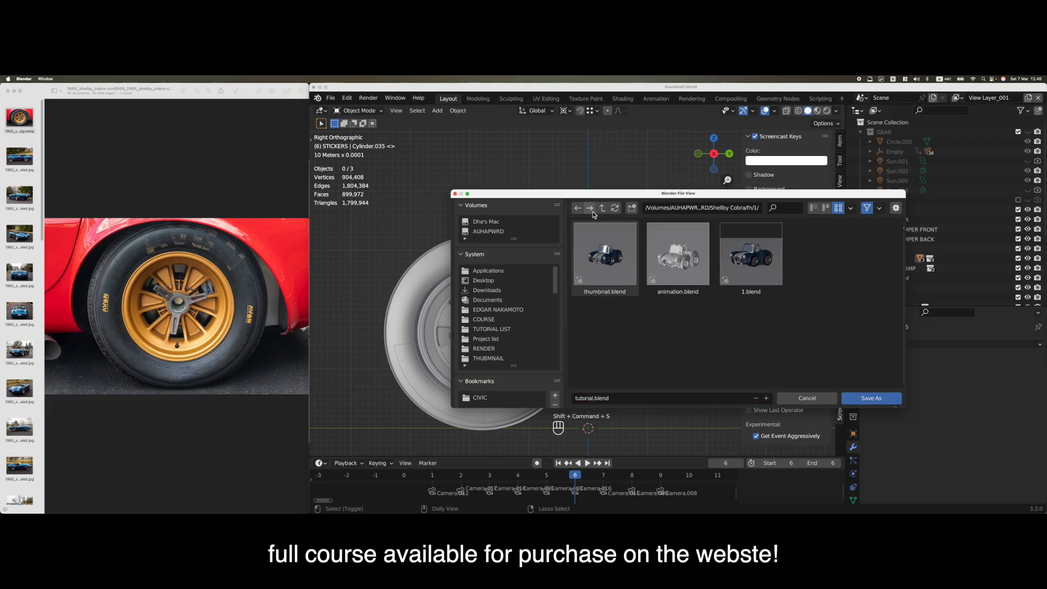
click(602, 208)
click(633, 210)
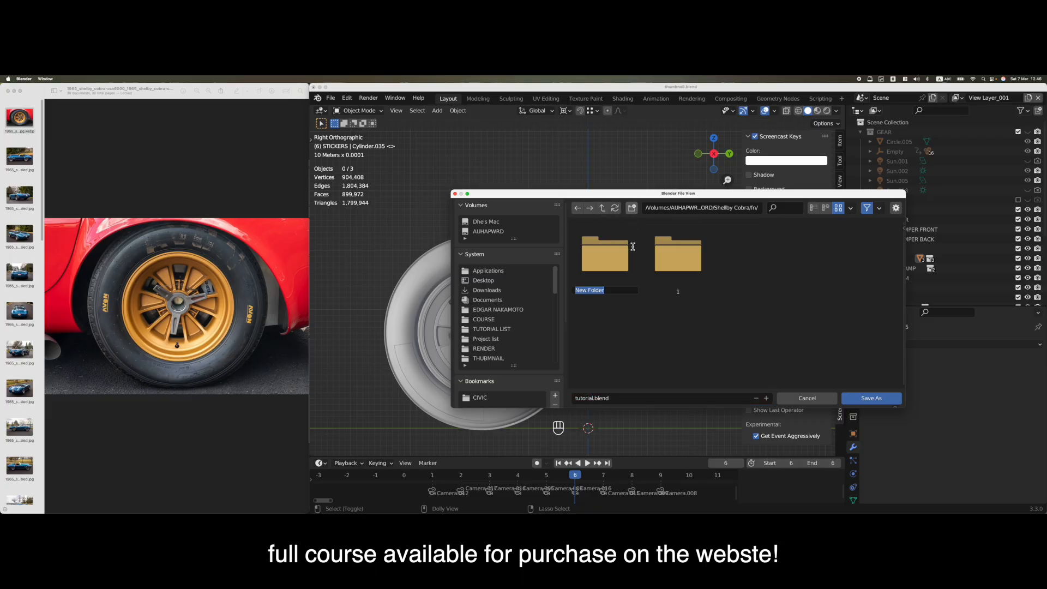
click(602, 208)
click(631, 210)
text(Tutorial)
key(Return)
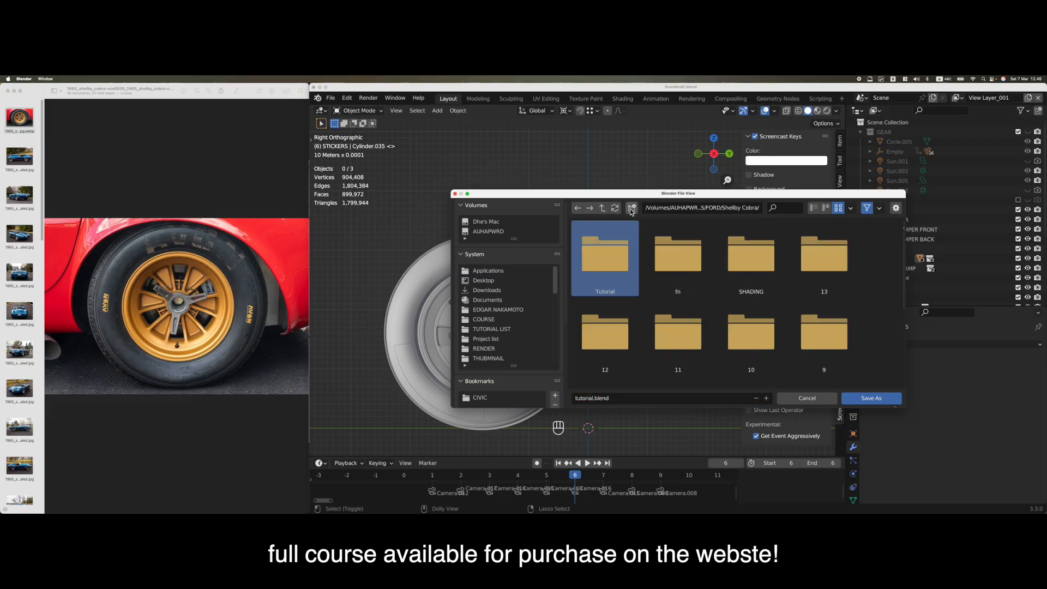
Save the file as 1.blend inside the Tutorial folder
double_click(605, 254)
click(608, 396)
text(1)
key(Return)
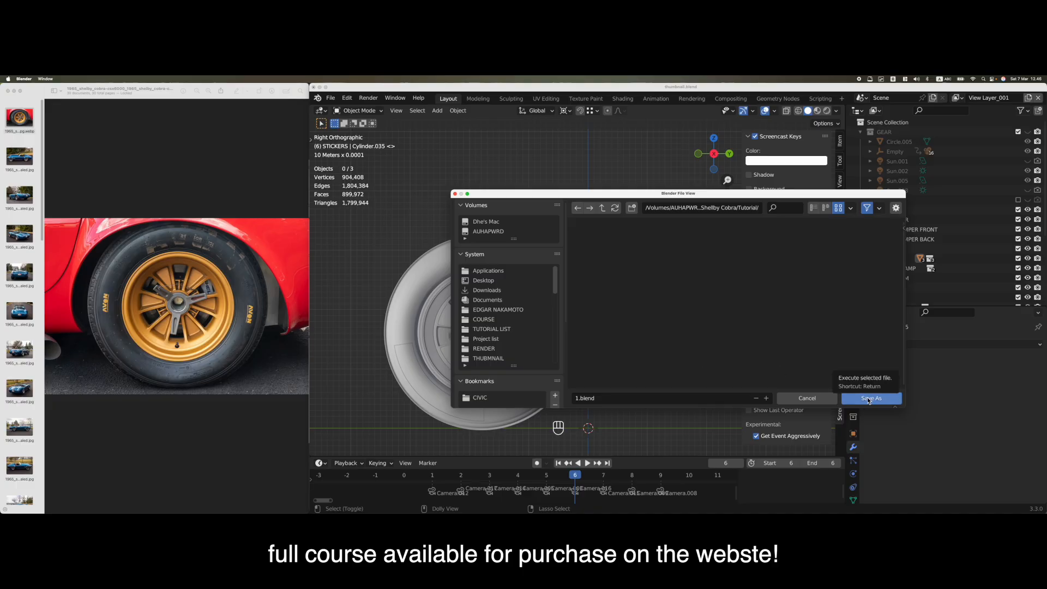
click(869, 399)
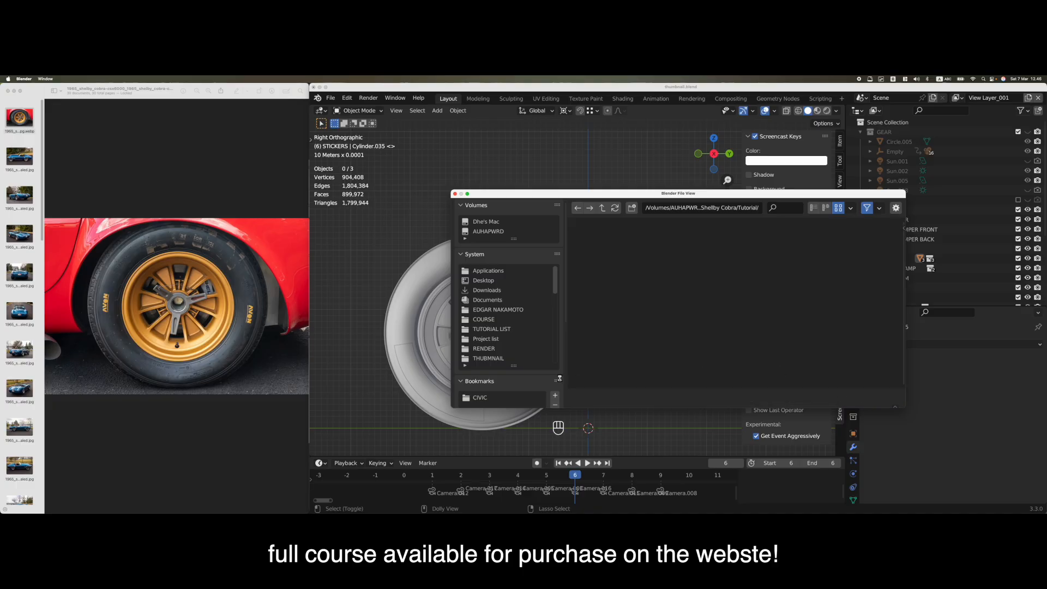
Select all the remaining wheel parts, select the tyre alone and examine it in perspective
scroll(532, 358, down, 2)
scroll(575, 351, down, 1)
key(a)
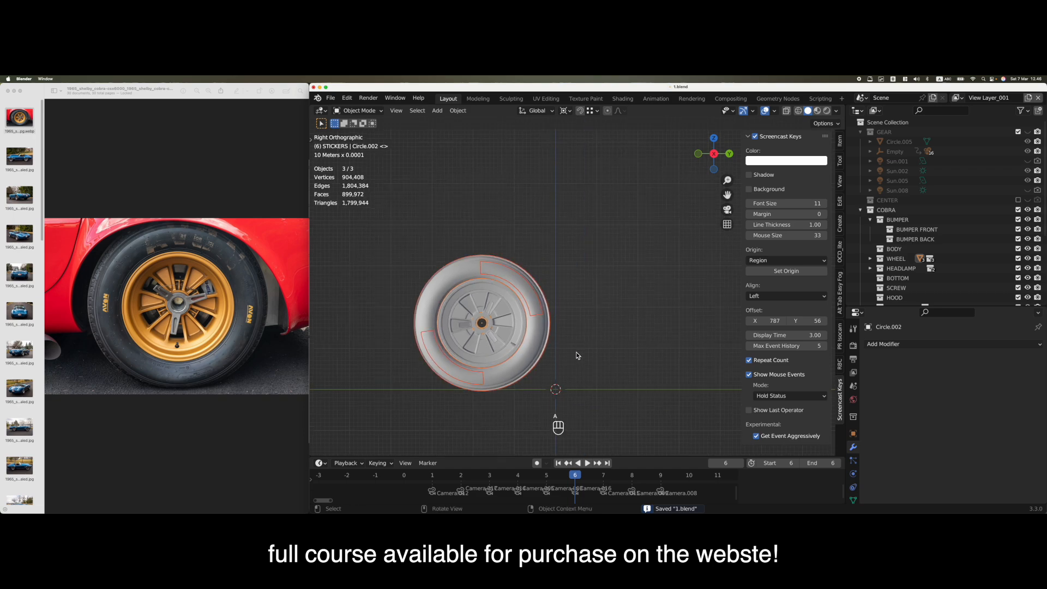
shift+drag(577, 352, 547, 348)
click(501, 314)
middle_drag(501, 313, 529, 335)
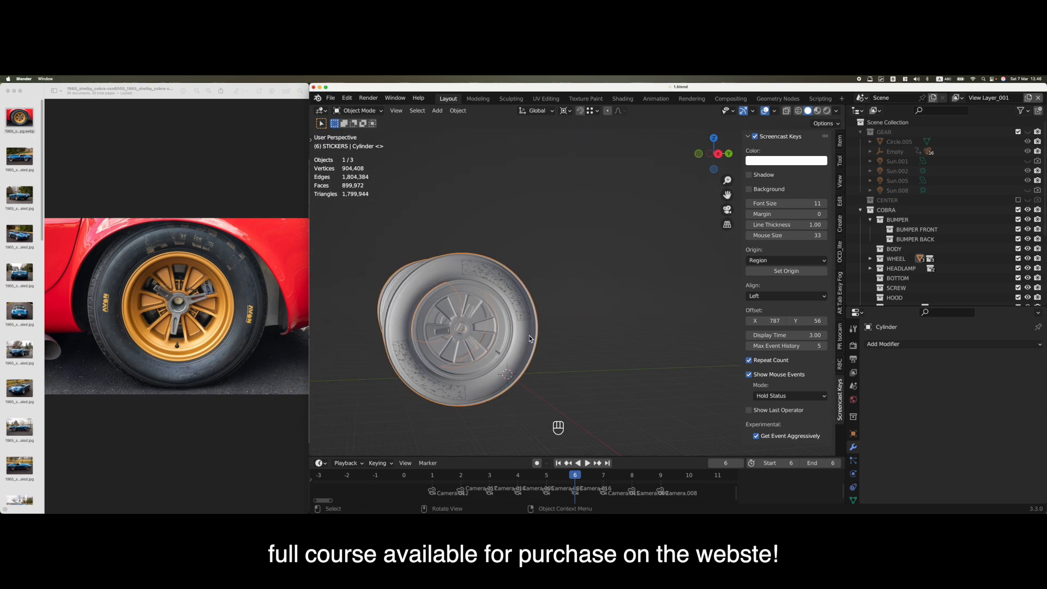
Expand the WHEEL collection and make its TIRE collection active
click(870, 259)
scroll(904, 264, down, 2)
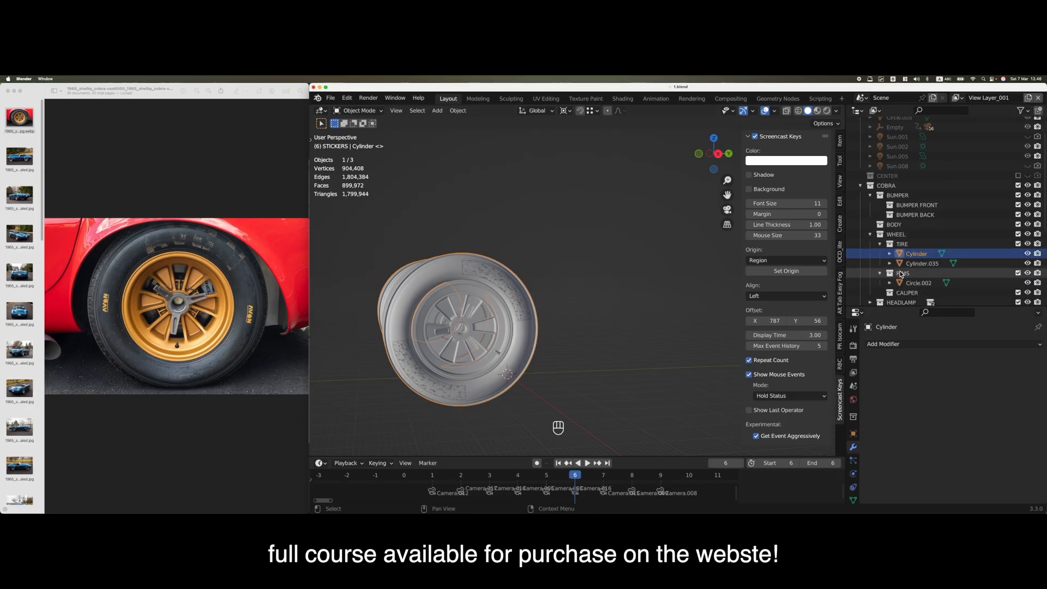
scroll(905, 272, down, 5)
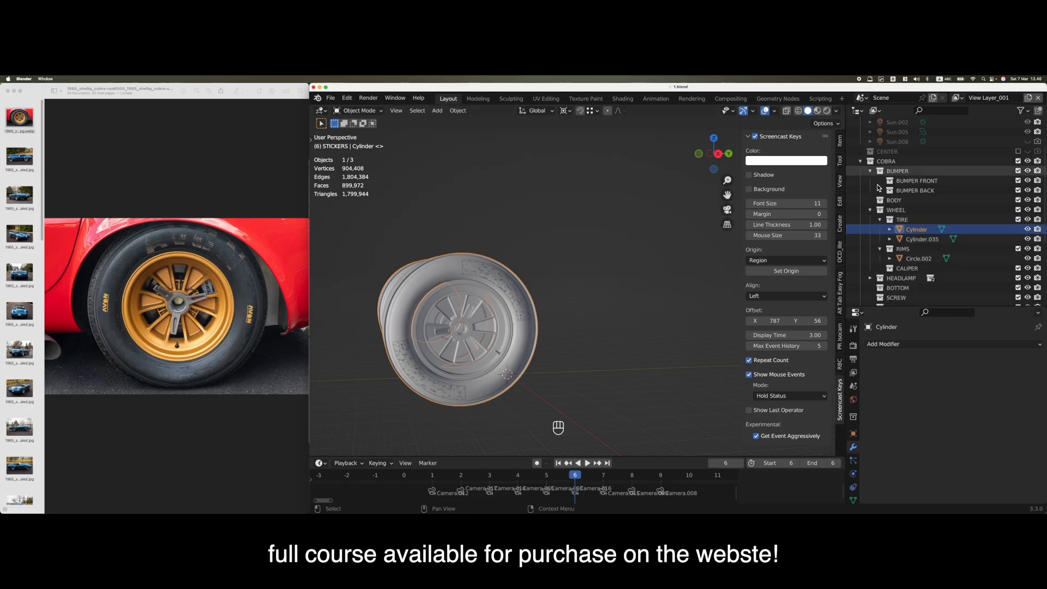
scroll(906, 286, down, 2)
scroll(905, 261, up, 6)
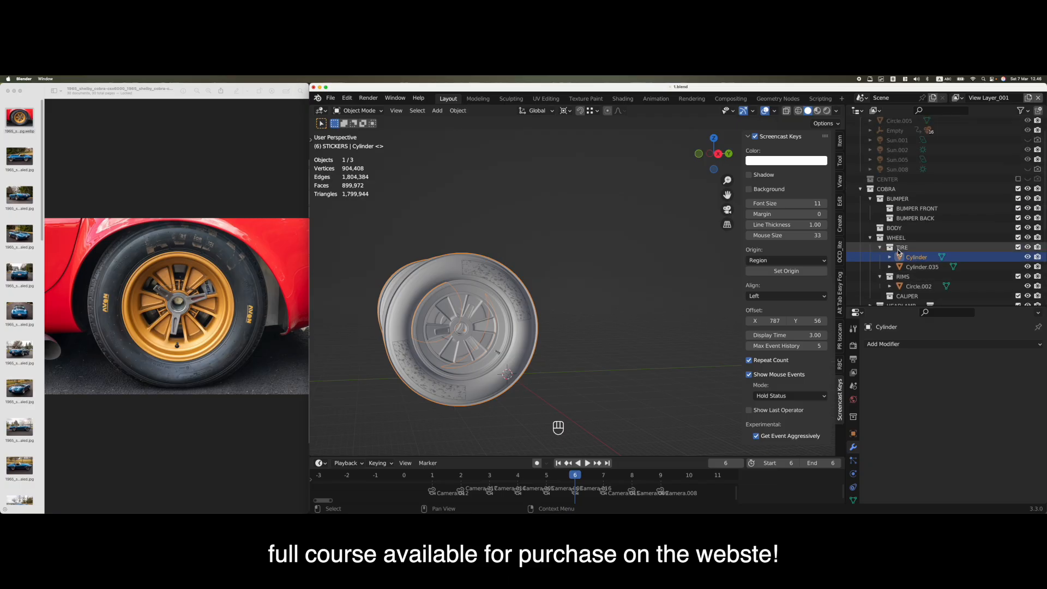
click(897, 238)
click(902, 248)
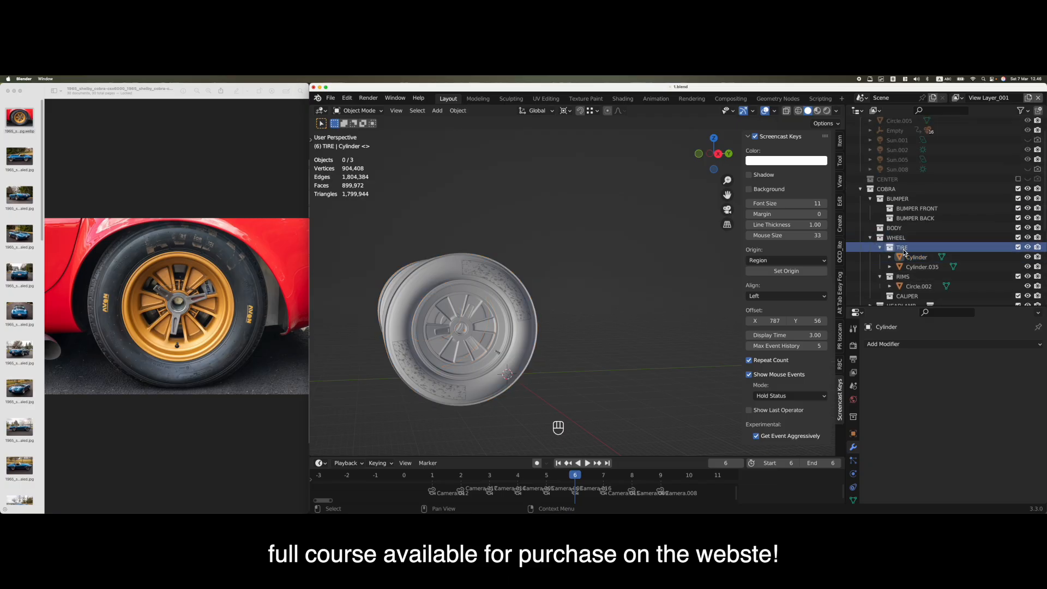
In the right view, add a mesh circle with 16 vertices to the TIRE collection
key(grave)
shift+middle_drag(620, 313, 592, 314)
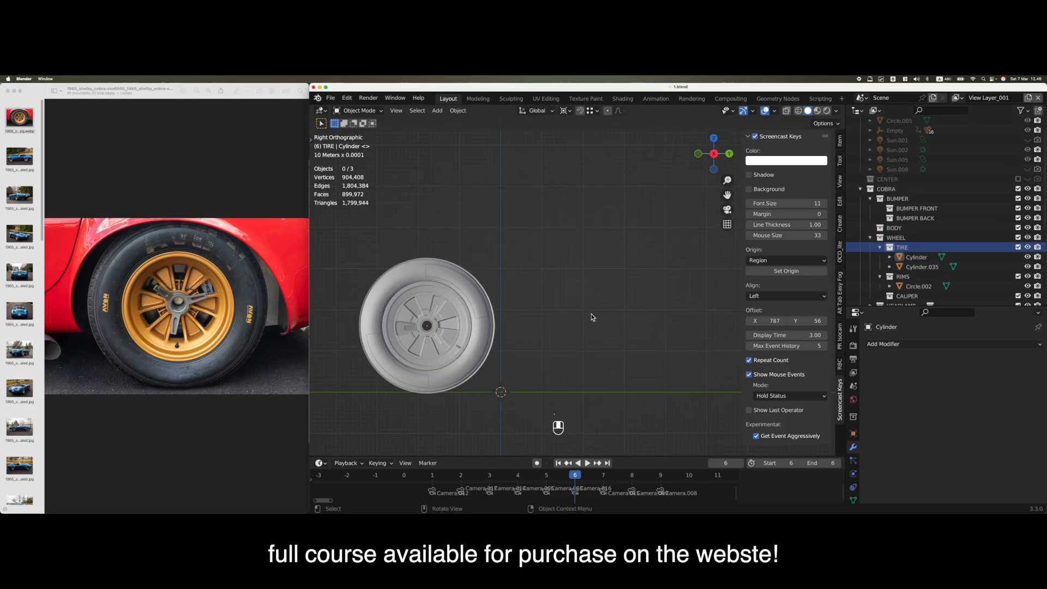
key(shift+a)
mouse_move(633, 223)
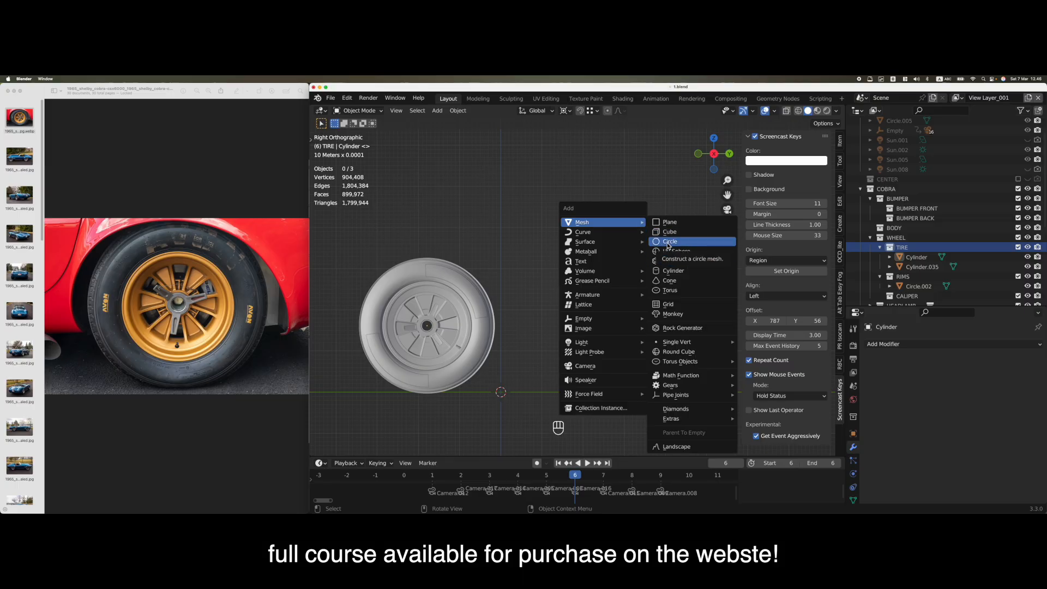
click(668, 242)
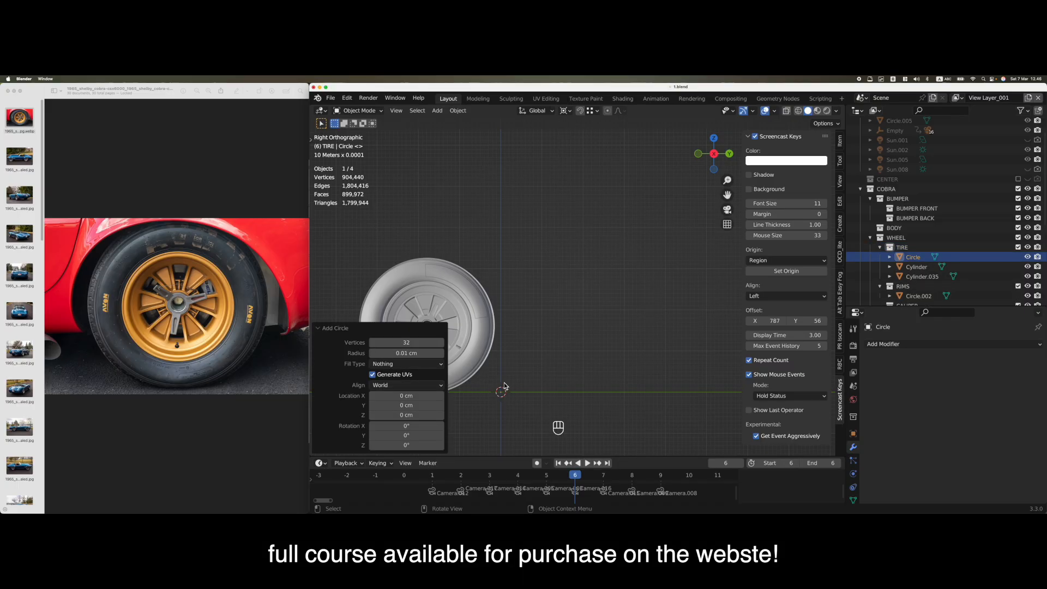
click(417, 344)
text(16)
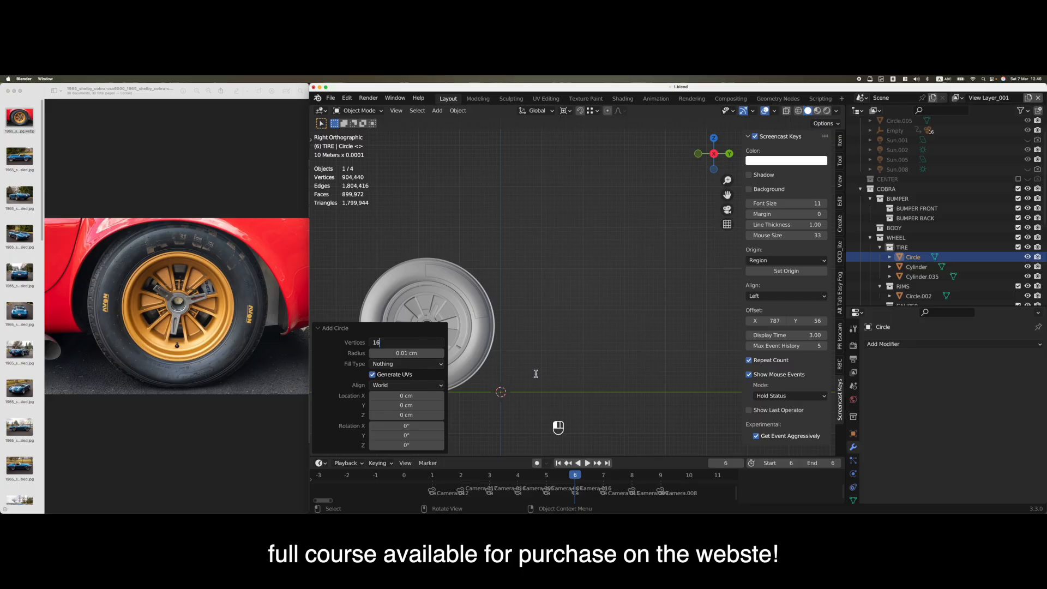
key(Return)
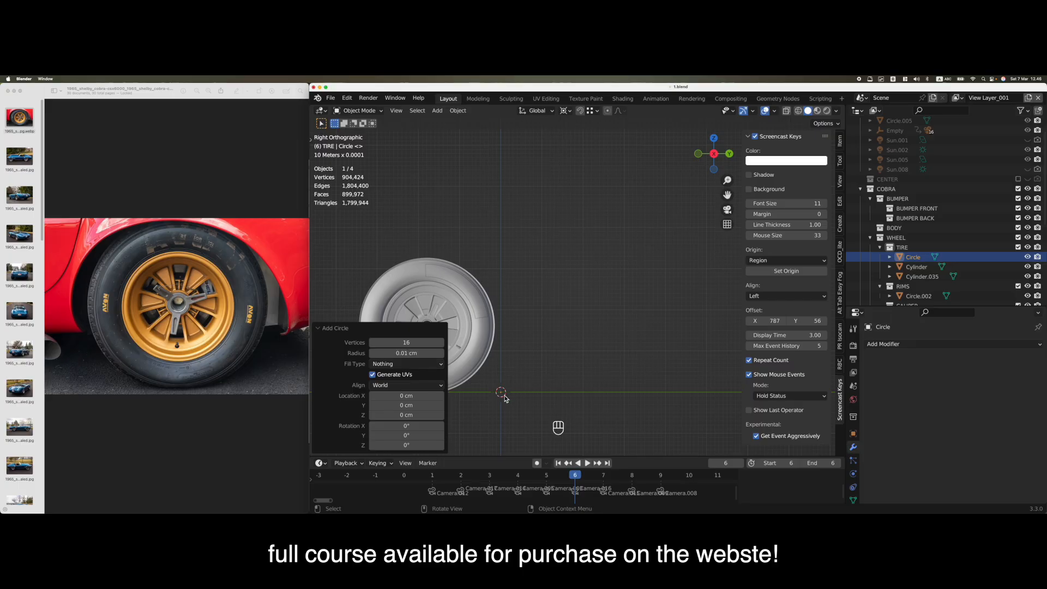
Scale the new circle up by about 31 and rotate it 90° about the Y axis
key(s)
click(632, 419)
text(r90)
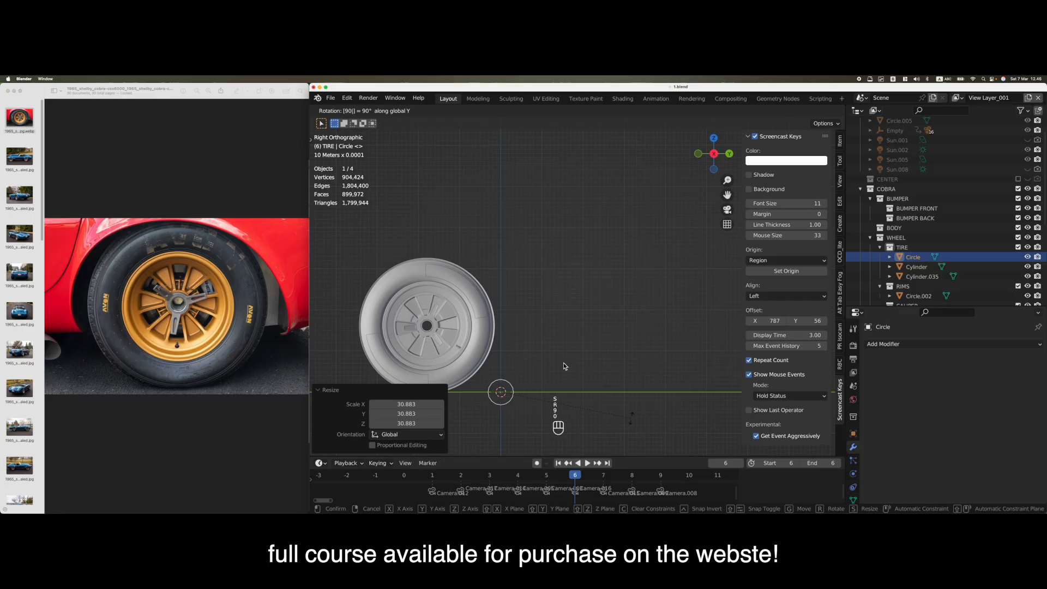
key(Return)
Isolate the circle and tyre in local view and move the circle into the empty space beside the tyre
shift+click(489, 335)
key(slash)
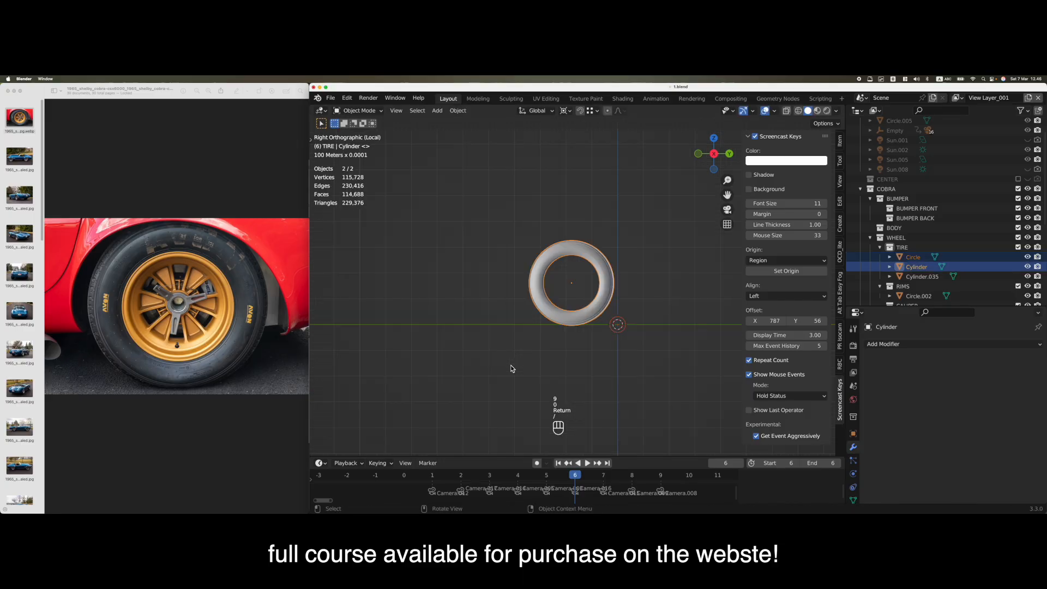
scroll(577, 387, up, 5)
click(552, 373)
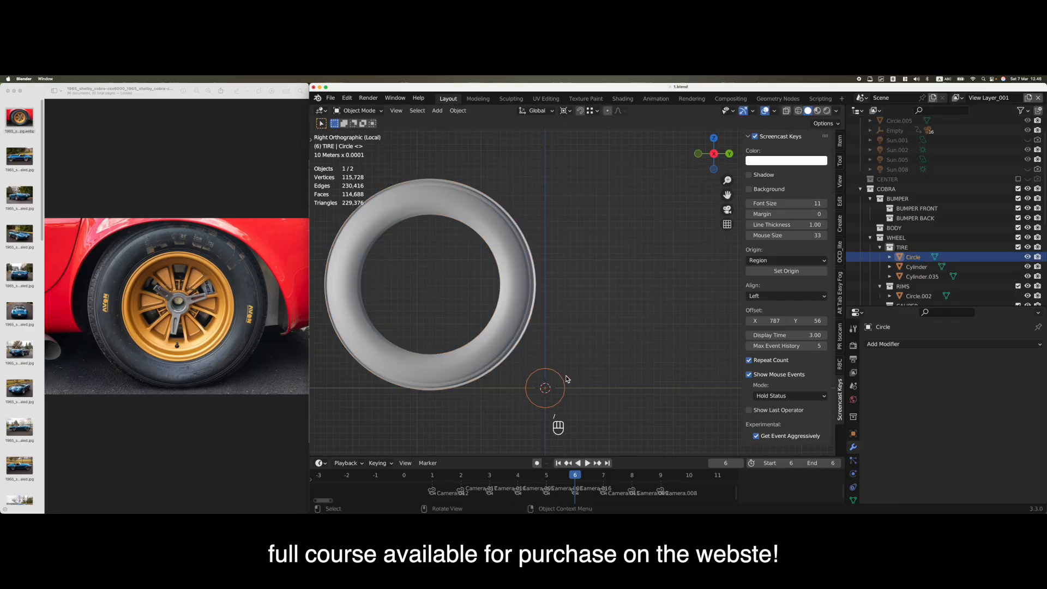
shift+middle_drag(552, 373, 540, 357)
key(g)
click(636, 306)
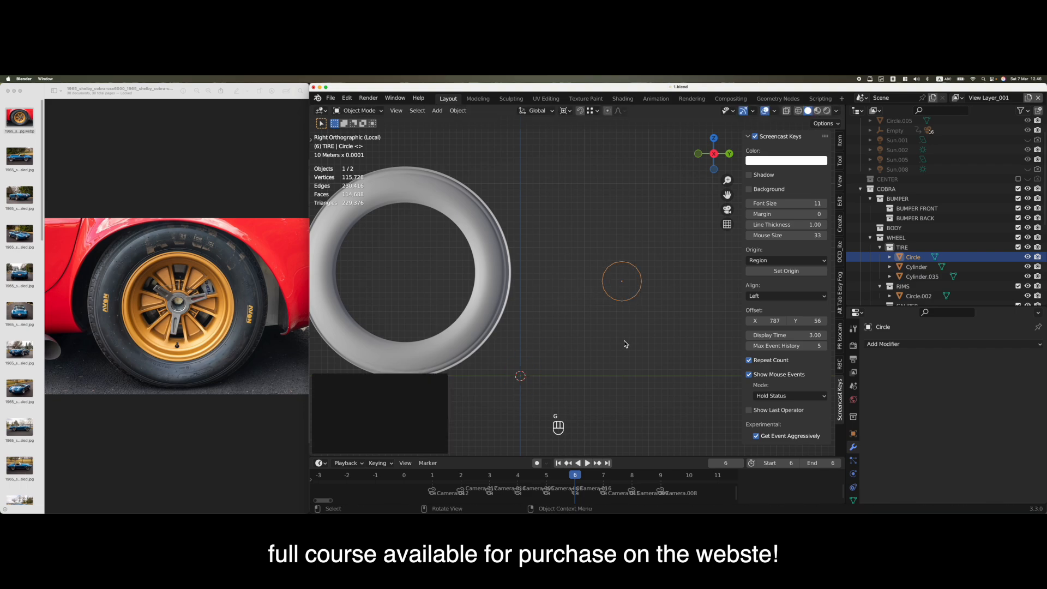
Snap the 3D cursor to the tyre's centre
scroll(590, 324, down, 2)
click(504, 314)
key(shift+s)
click(599, 295)
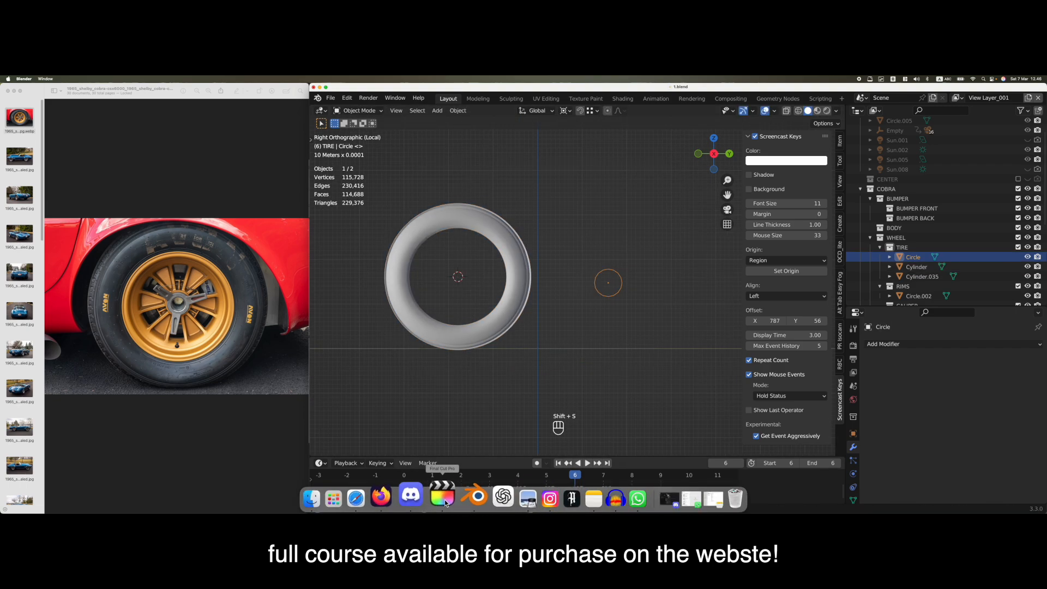
right_click(442, 497)
click(446, 465)
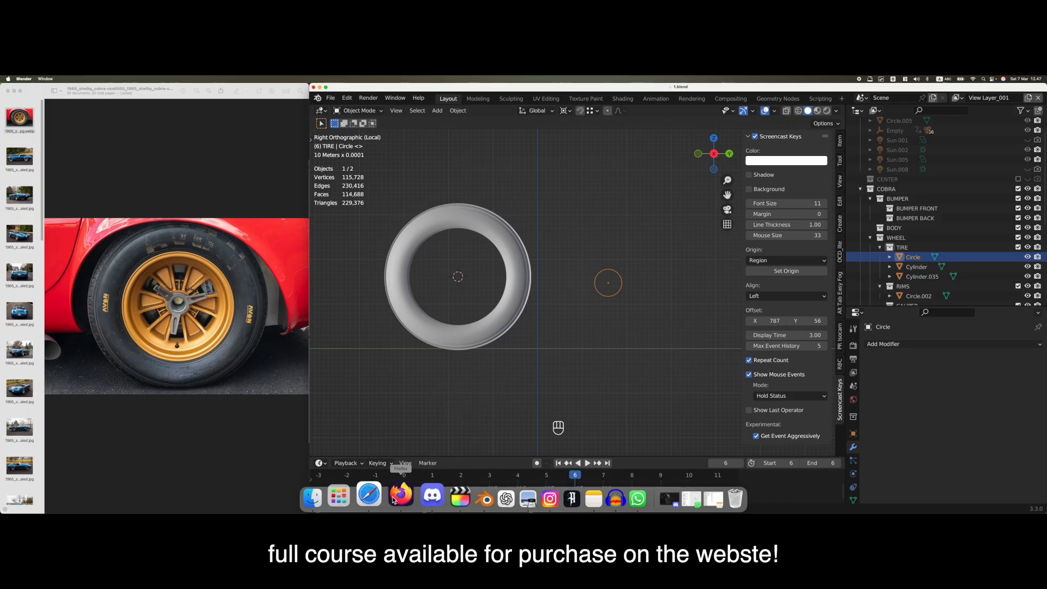
click(607, 303)
shift+middle_drag(590, 326, 599, 350)
click(608, 317)
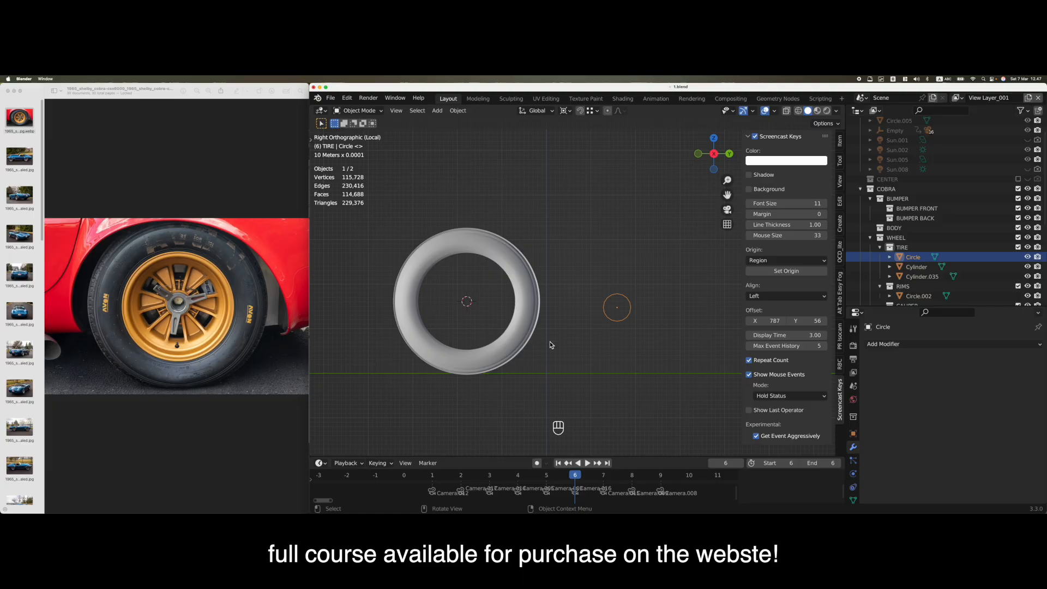
Snap the circle to the 3D cursor and scale it up to match the tyre's outer diameter
key(shift+s)
click(603, 260)
key(s)
click(596, 373)
key(s)
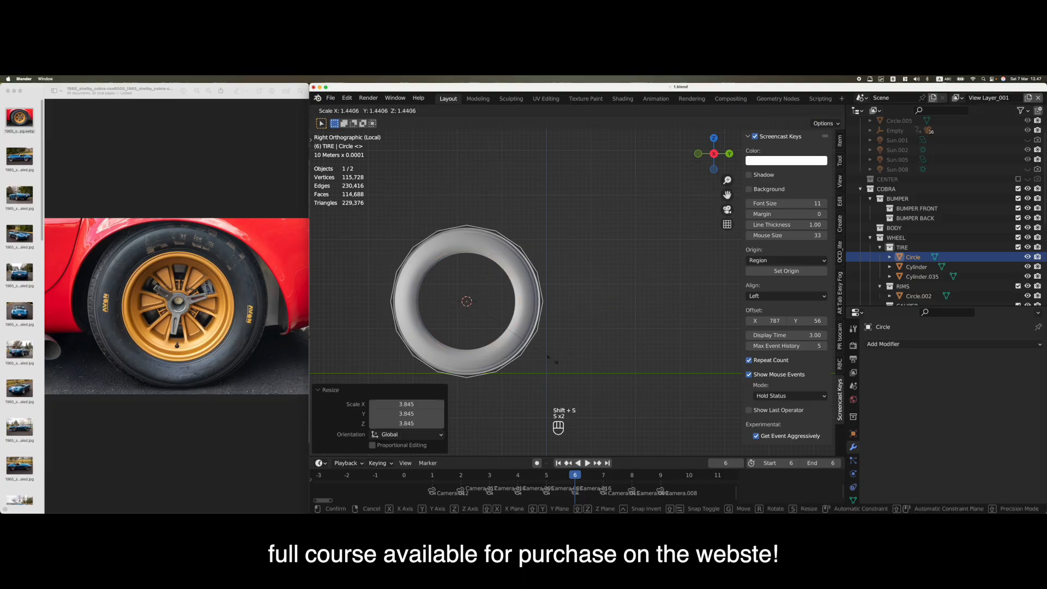
click(523, 343)
Move the circle about 4.1 cm along Y so it sits beside the tyre
key(g)
key(y)
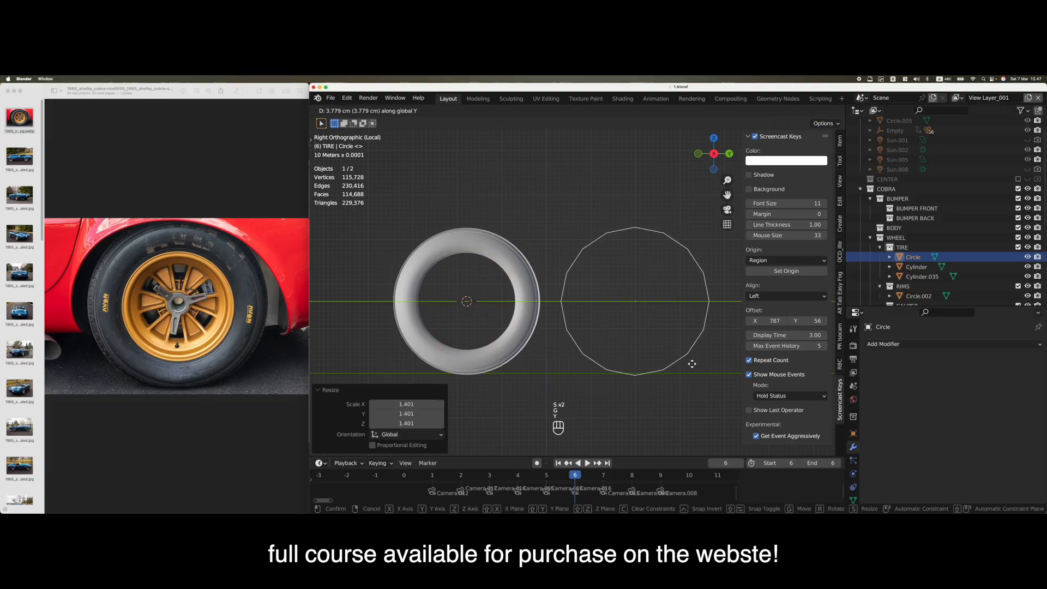
click(691, 362)
shift+middle_drag(642, 342, 593, 346)
key(g)
key(y)
click(610, 348)
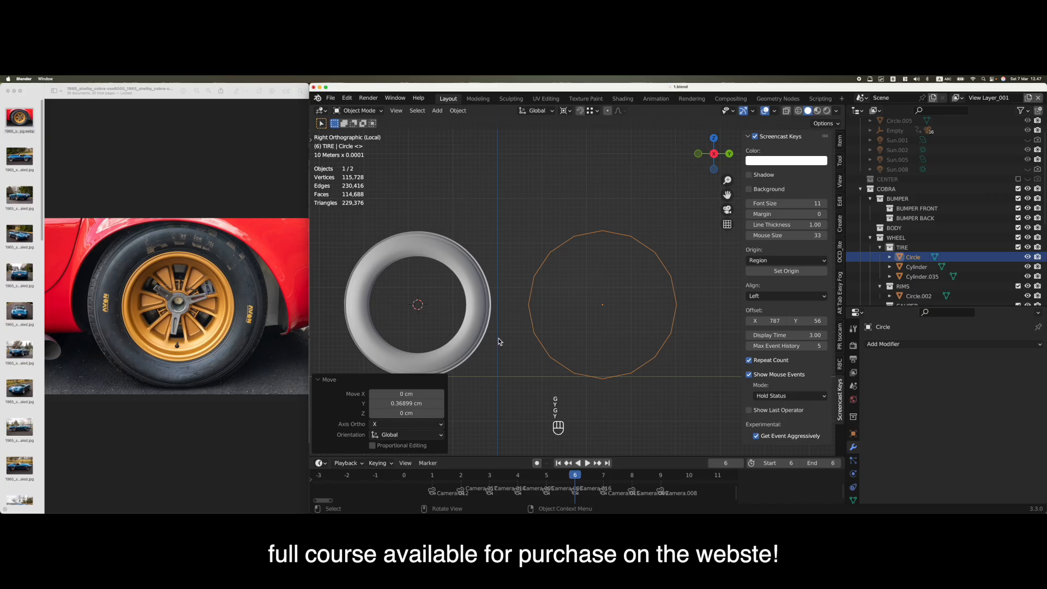
Select the tyre, show its transform values and move it about -0.23 cm along Y
click(474, 326)
click(841, 143)
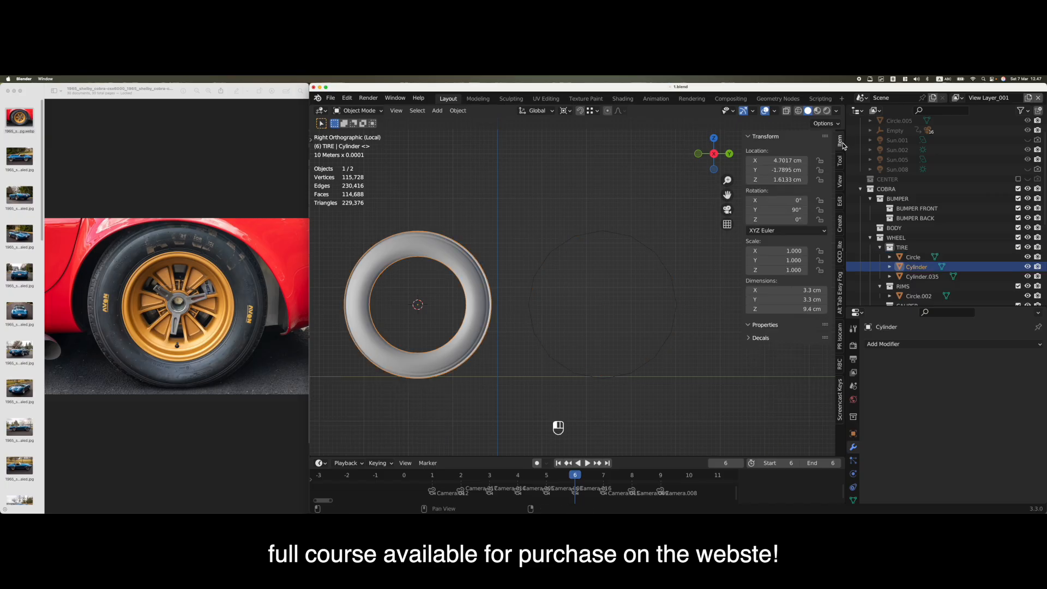
key(g)
key(y)
click(704, 300)
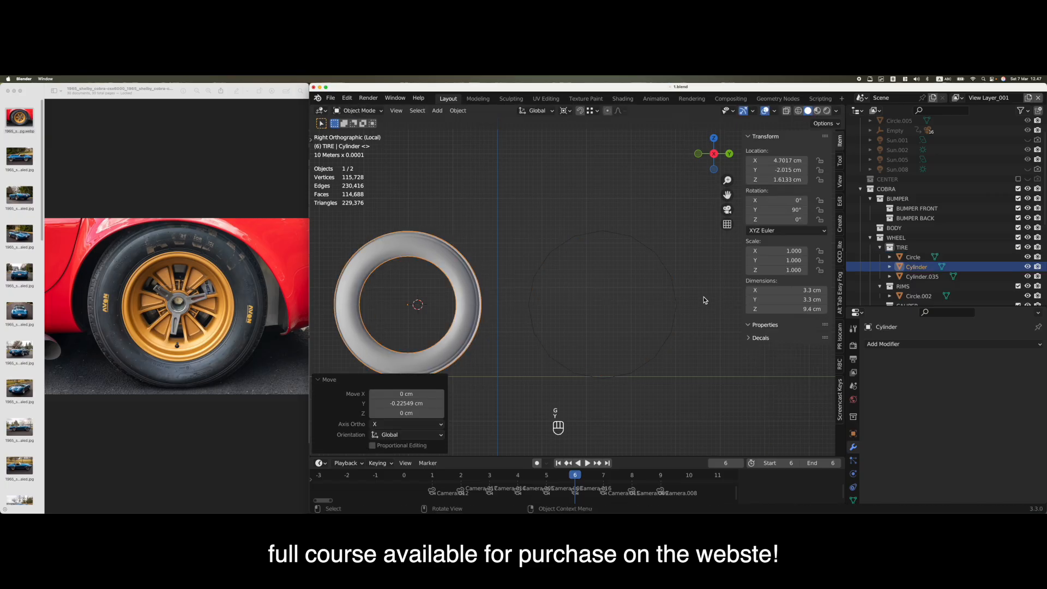
Examine the tyre in perspective with its dimensions, return to the right view and select the circle
middle_drag(704, 300, 523, 336)
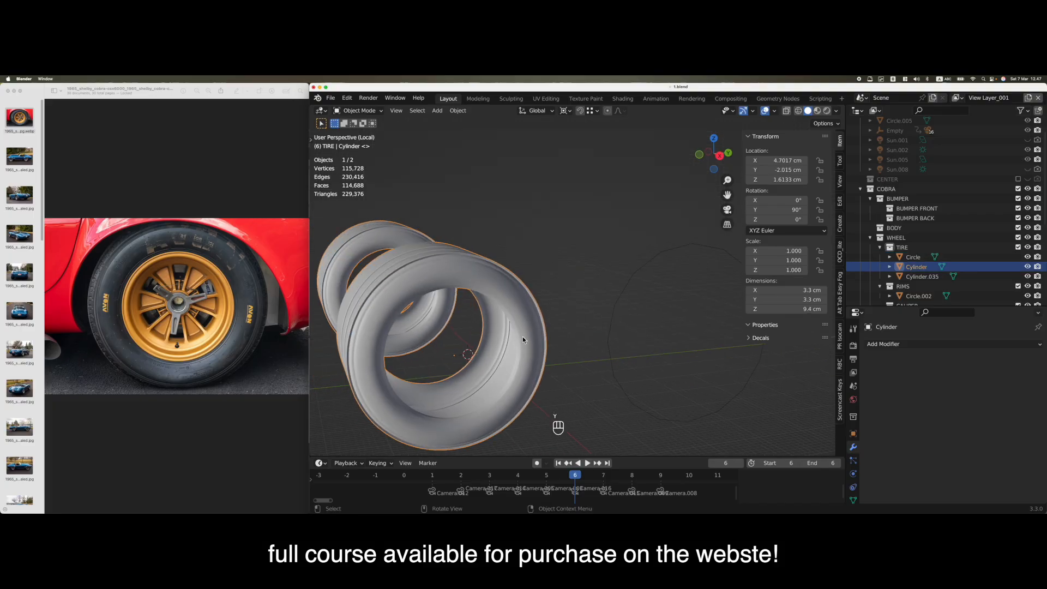
scroll(522, 336, down, 2)
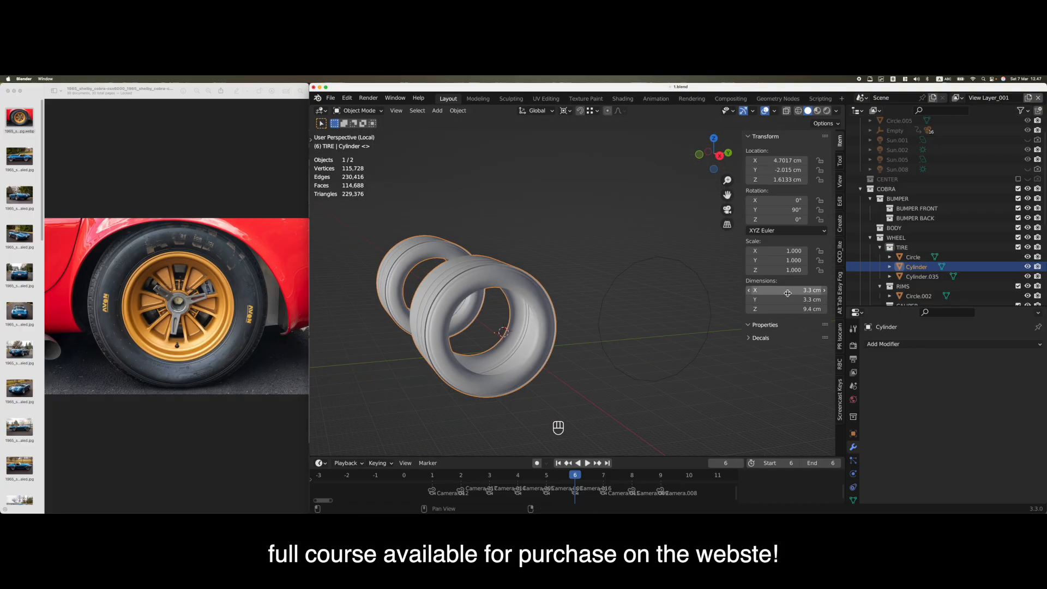
click(636, 253)
key(grave)
click(593, 309)
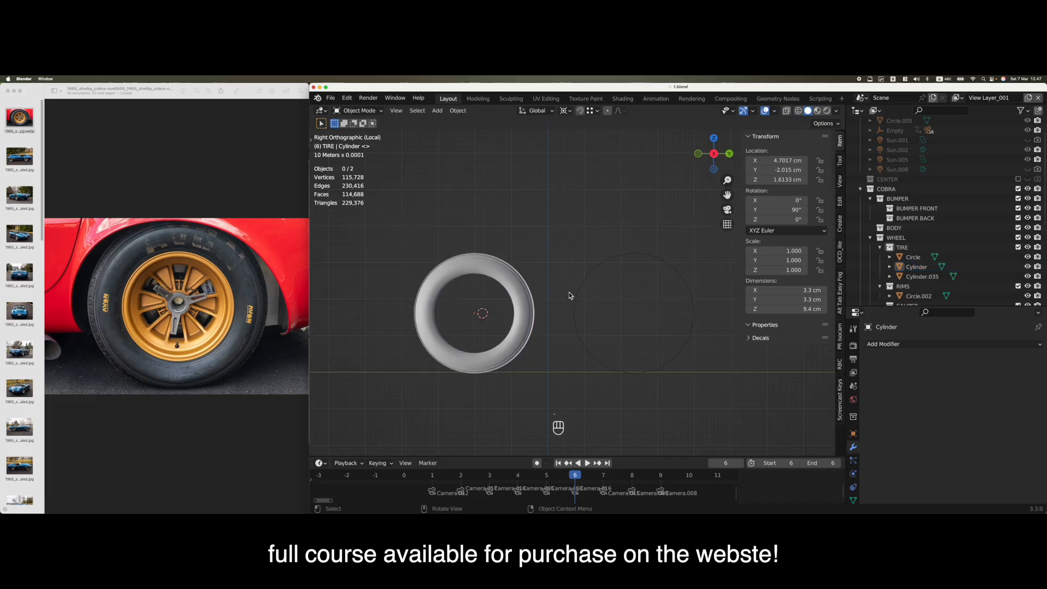
click(647, 260)
shift+middle_drag(639, 310, 560, 306)
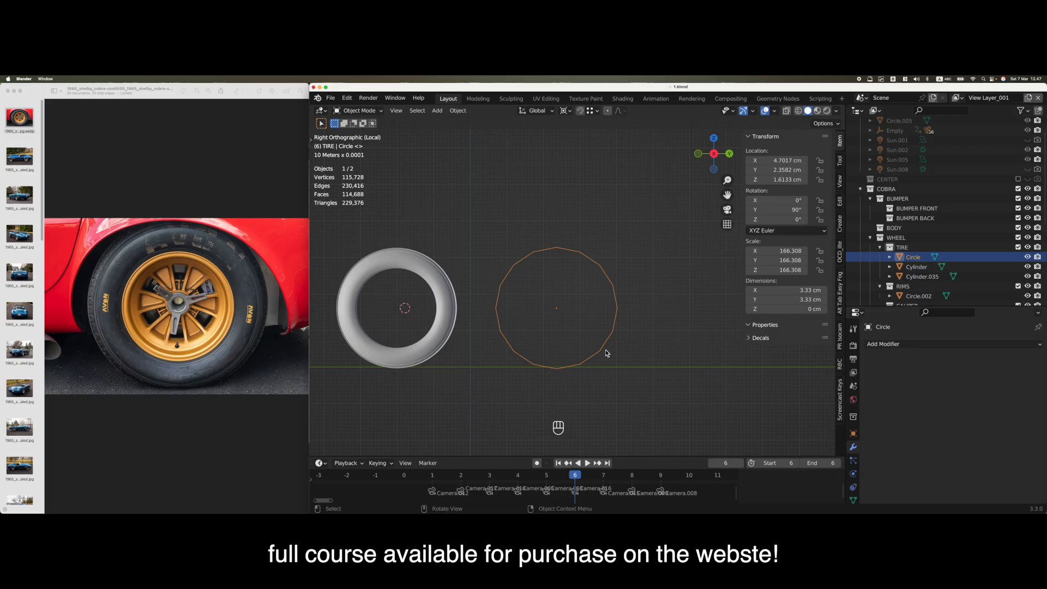
key(s)
click(632, 353)
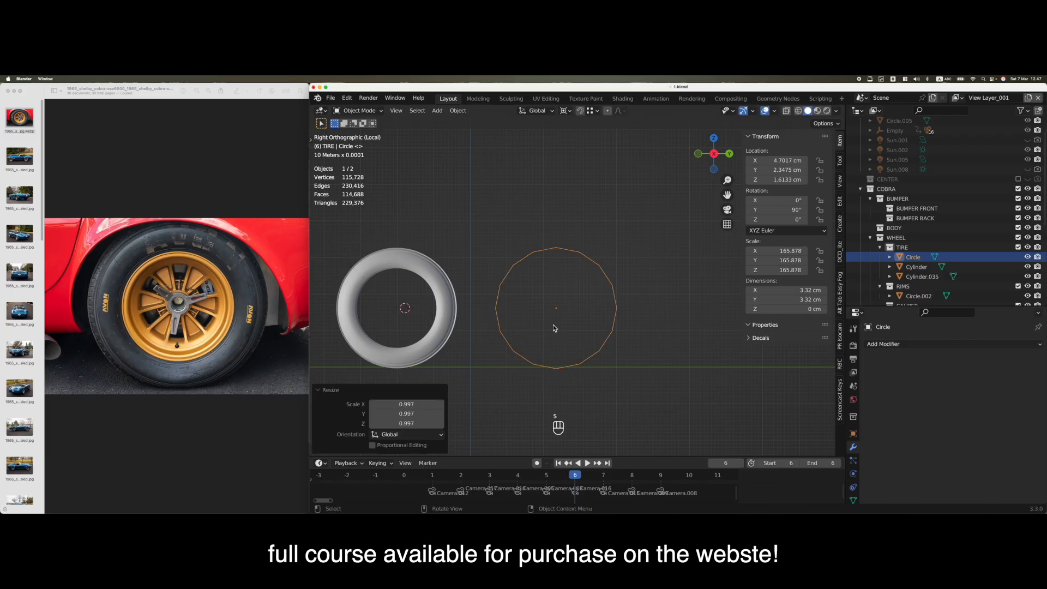
key(super+z)
Switch the transform pivot away from the 3D cursor and move the circle about -1.21 cm along X to the tyre's centre in top view
key(period)
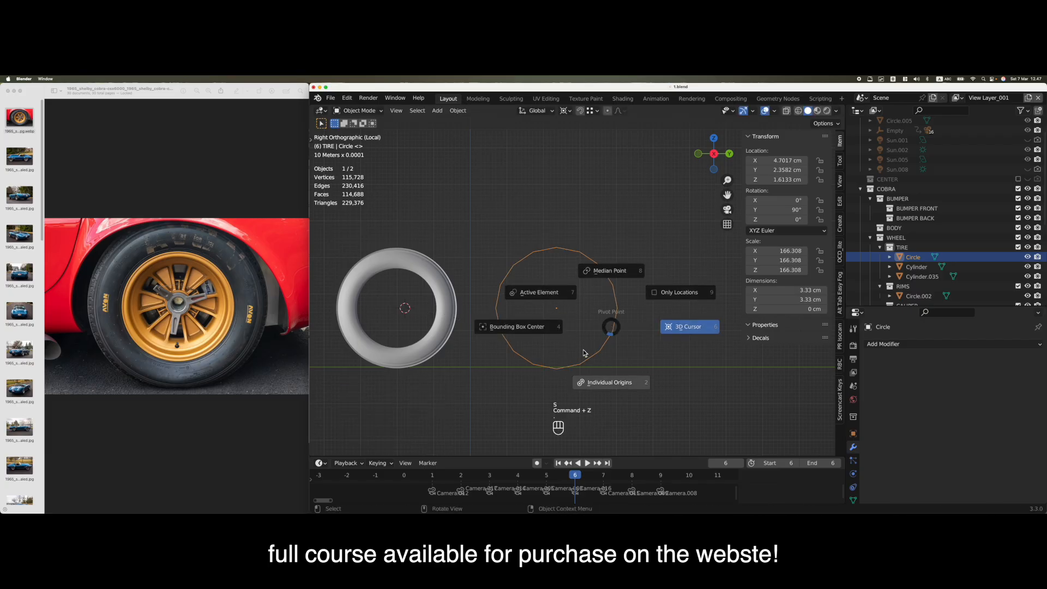
click(584, 351)
middle_drag(562, 327, 587, 312)
key(grave)
click(593, 310)
key(alt+z)
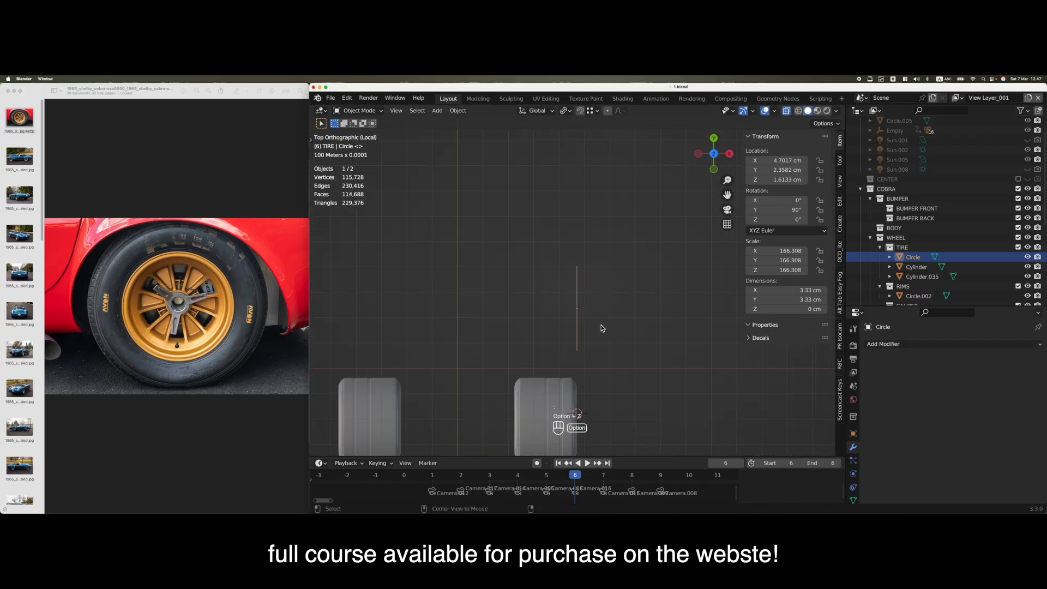
key(g)
key(x)
click(566, 310)
Extrude all 16 of the circle's vertices about 1.13 cm along X toward the tyre's outer side
key(x)
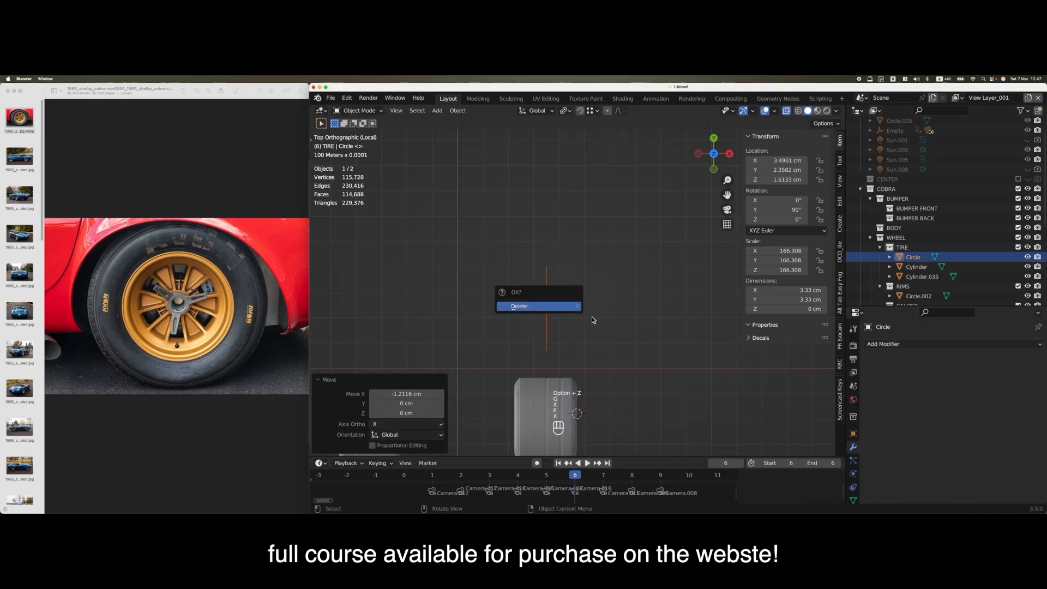
key(Tab)
key(q)
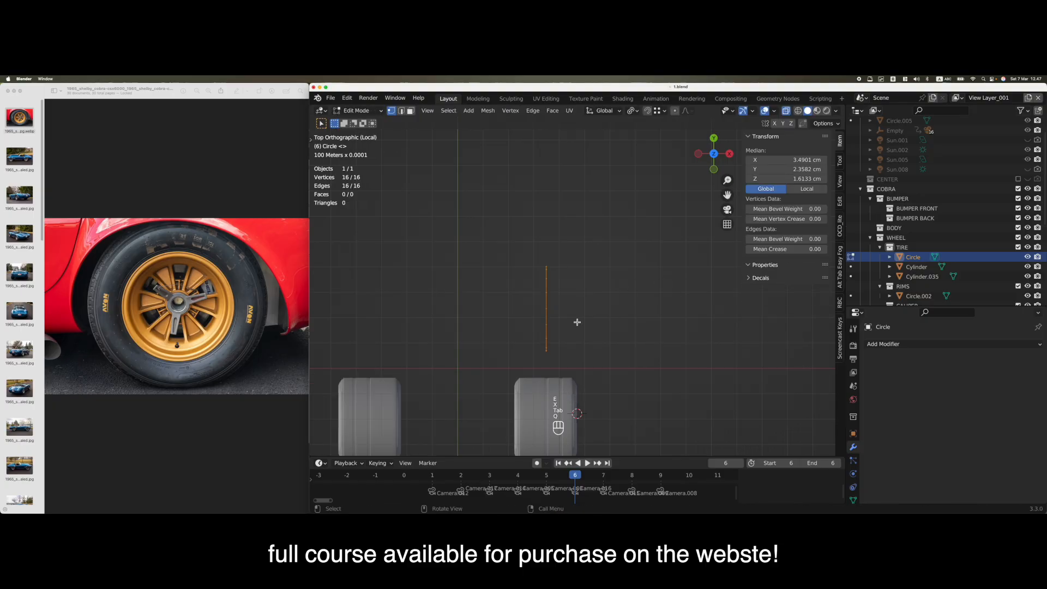
key(e)
key(x)
click(589, 329)
Add a Mirror modifier to the extruded circle and select its inner edge loop
click(916, 344)
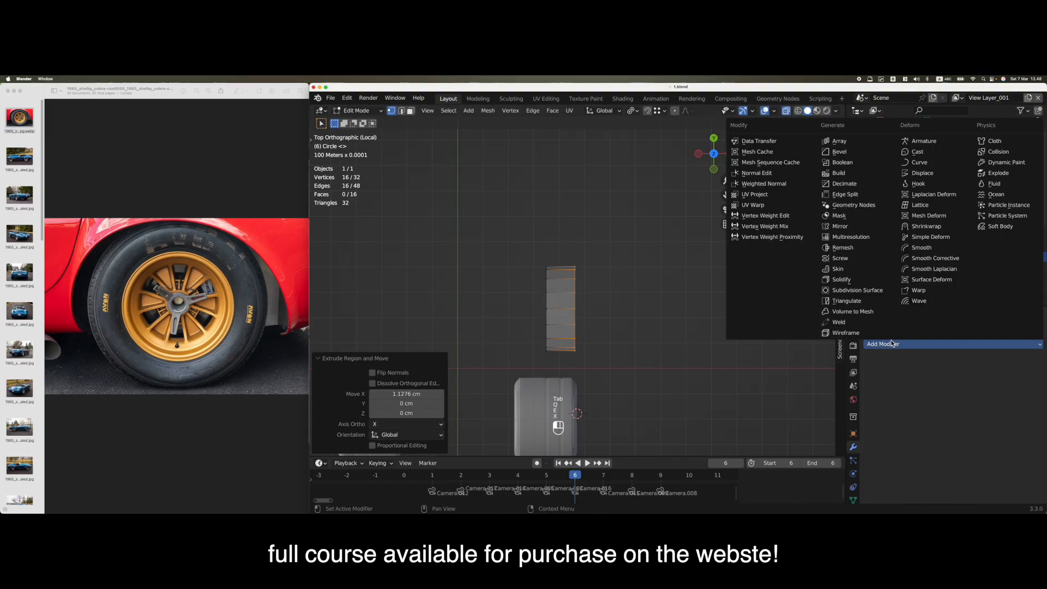
click(851, 226)
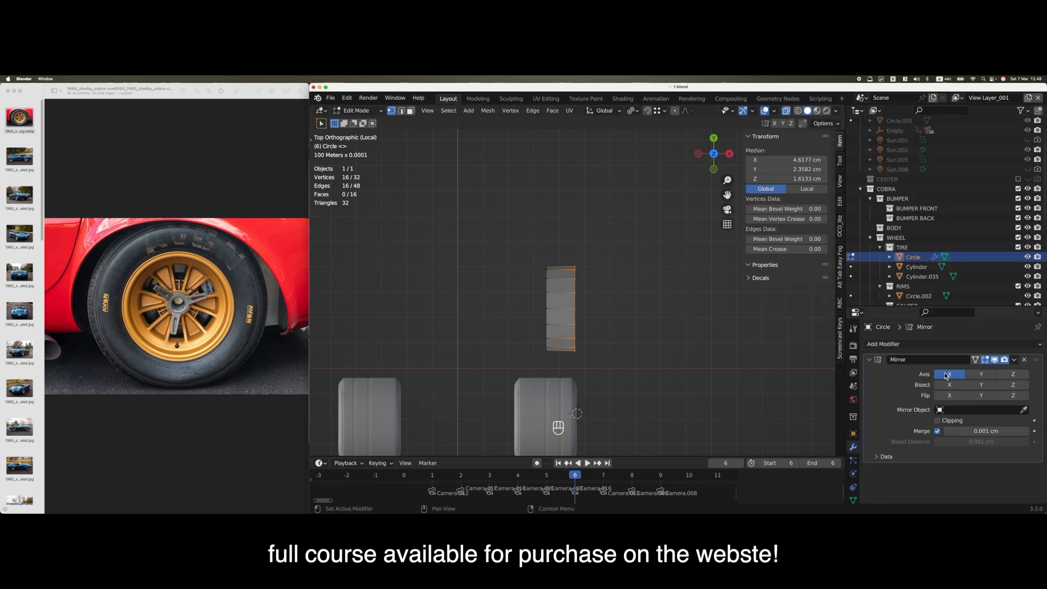
key(alt+z)
key(alt+z)
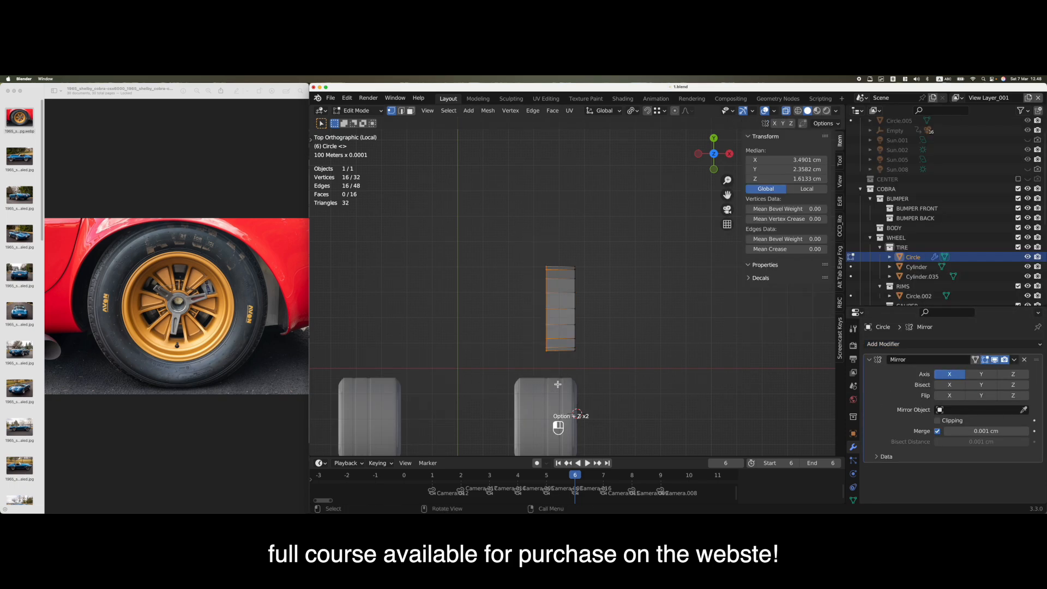
Snap the 3D cursor to the selected inner loop and set the object's origin to the 3D cursor
key(Tab)
right_click(642, 367)
mouse_move(589, 370)
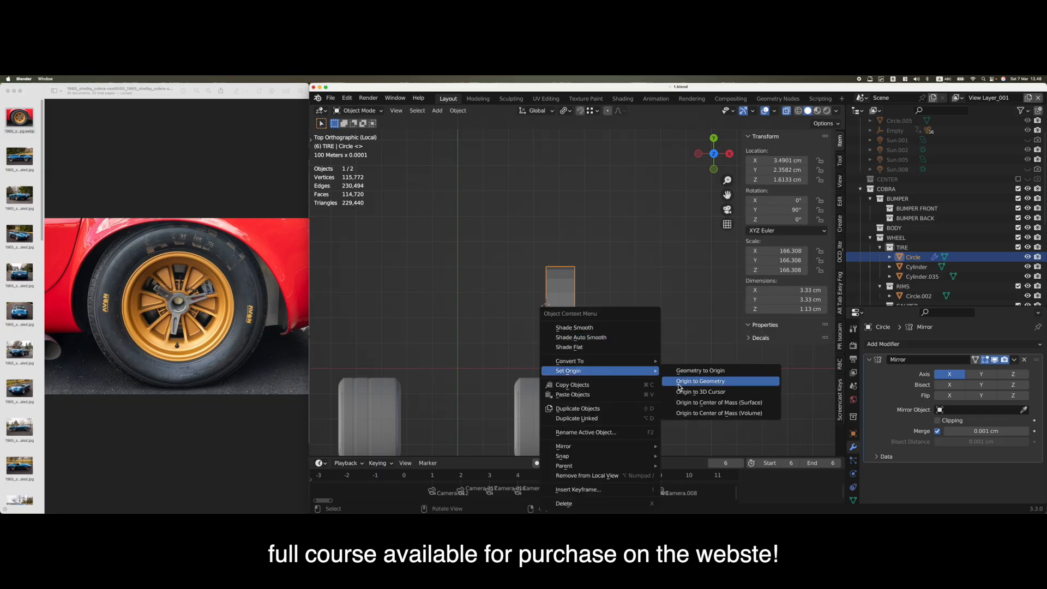
click(681, 402)
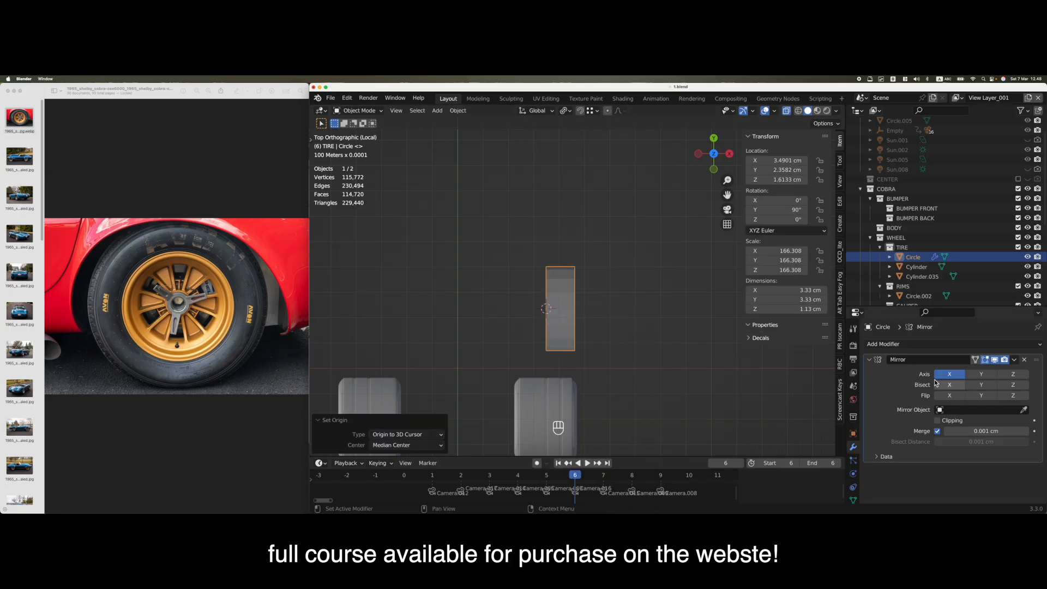
Set the Mirror modifier to mirror along the Z axis instead of X
click(949, 374)
click(1010, 374)
key(alt+z)
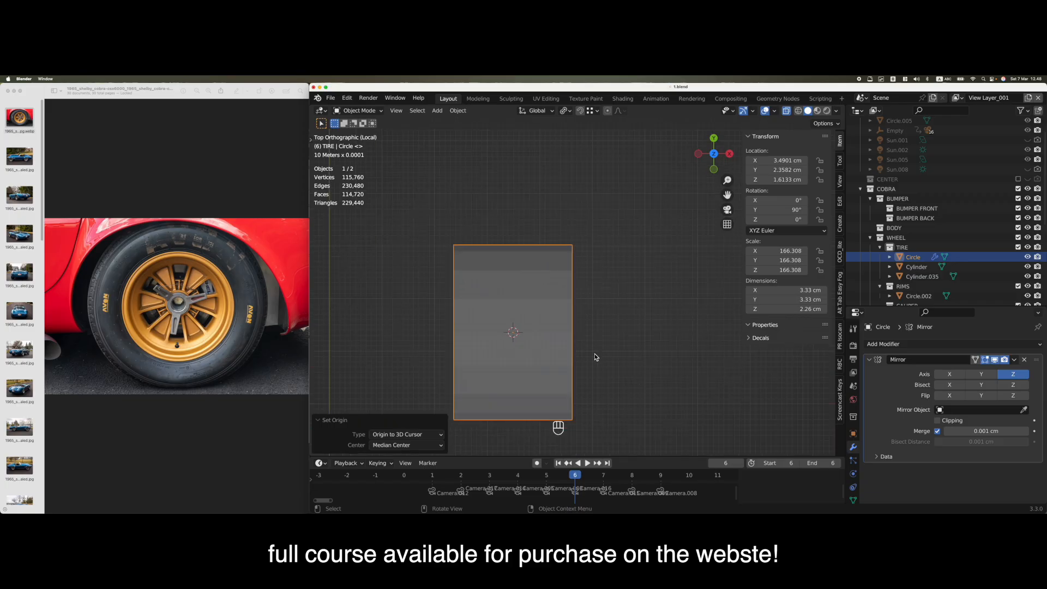
Move only the outer edge loop outward along X to widen the mirrored ring to about 2.42 cm
key(Tab)
key(alt+z)
key(a)
key(g)
key(x)
right_click(574, 334)
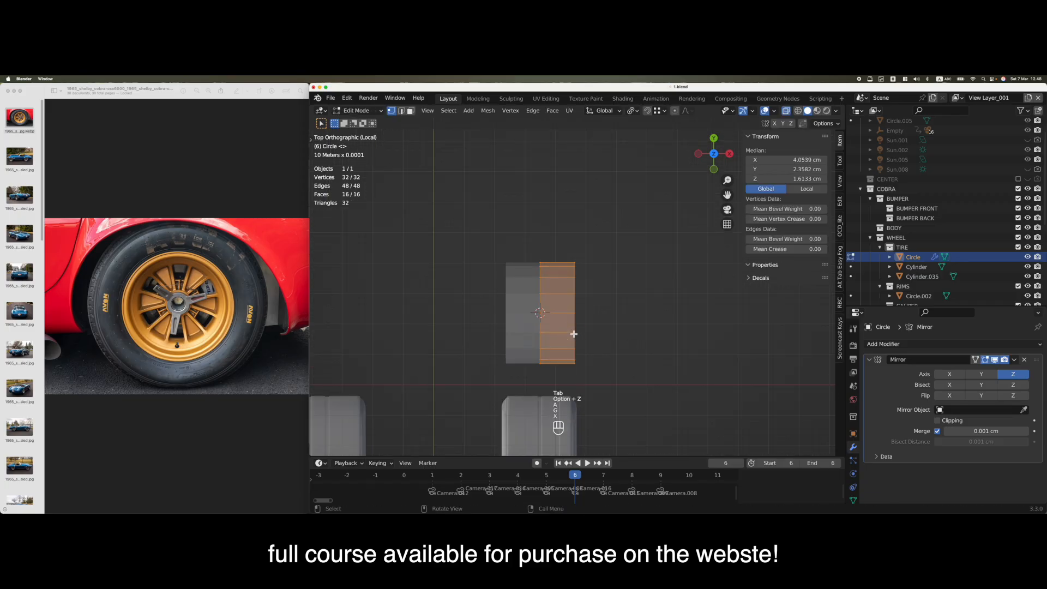
drag(570, 233, 594, 387)
key(g)
key(x)
click(594, 336)
key(alt+z)
middle_drag(594, 338, 518, 307)
scroll(586, 296, up, 4)
key(Tab)
mouse_move(525, 267)
middle_down()
mouse_move(503, 247)
mouse_move(544, 304)
mouse_move(503, 269)
mouse_move(568, 267)
mouse_move(524, 284)
middle_up()
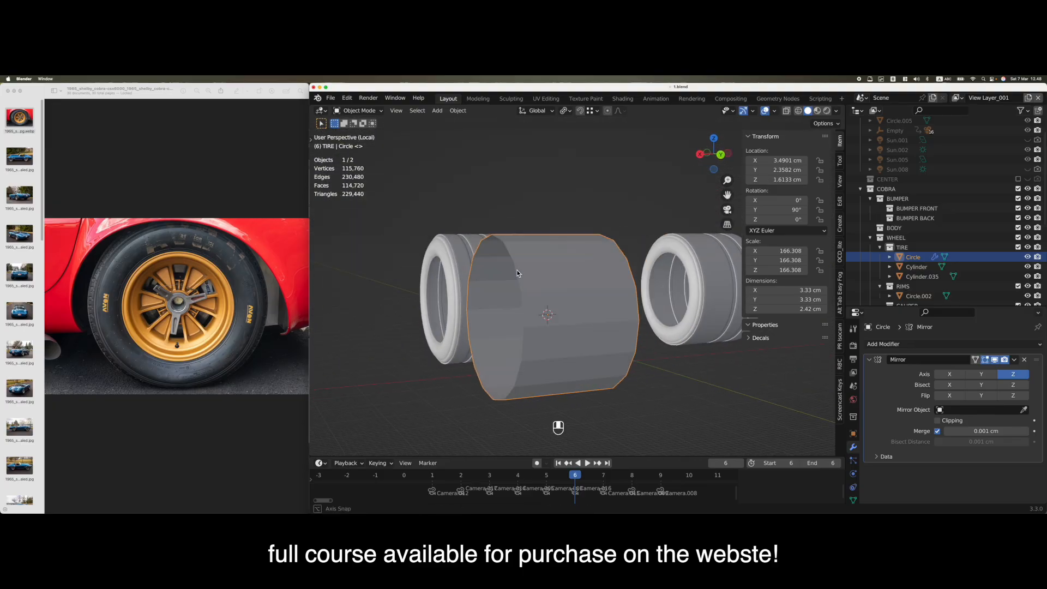
key(Tab)
key(g)
key(x)
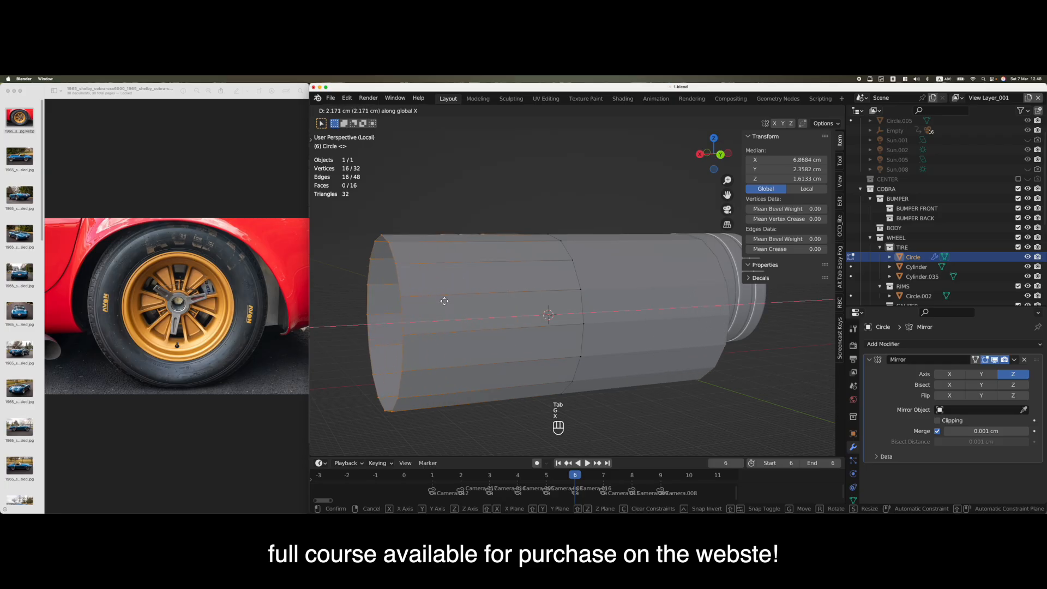
click(505, 326)
Move the outer edge loop about -0.06 cm along X to narrow the mirrored ring slightly
middle_drag(506, 326, 634, 346)
scroll(620, 343, up, 3)
key(g)
key(x)
click(414, 315)
scroll(414, 315, down, 3)
scroll(404, 316, down, 2)
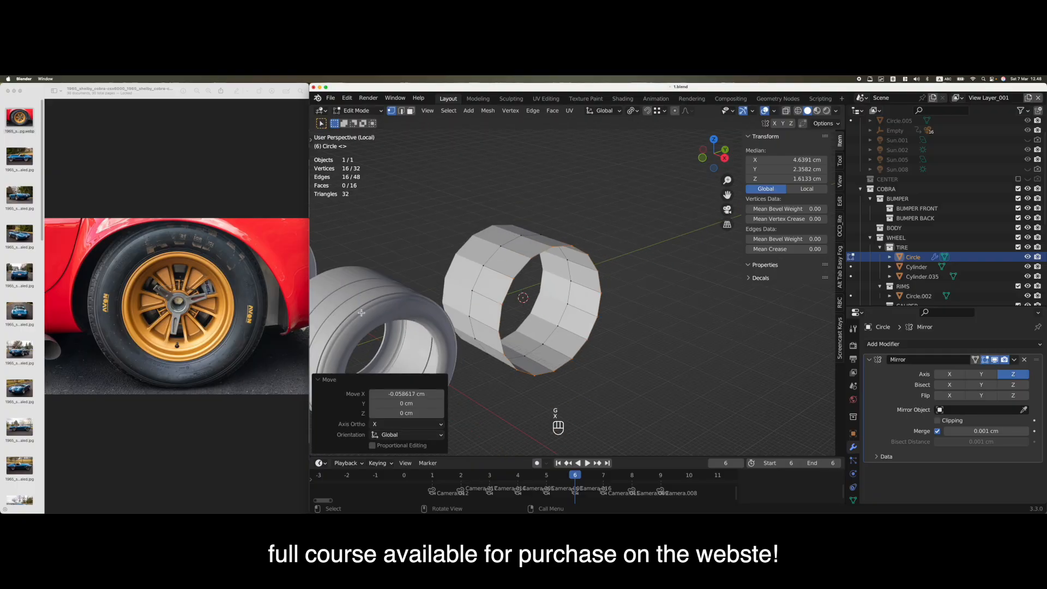
scroll(362, 313, up, 2)
mouse_move(430, 309)
middle_down()
mouse_move(391, 303)
mouse_move(436, 312)
middle_up()
scroll(463, 315, up, 2)
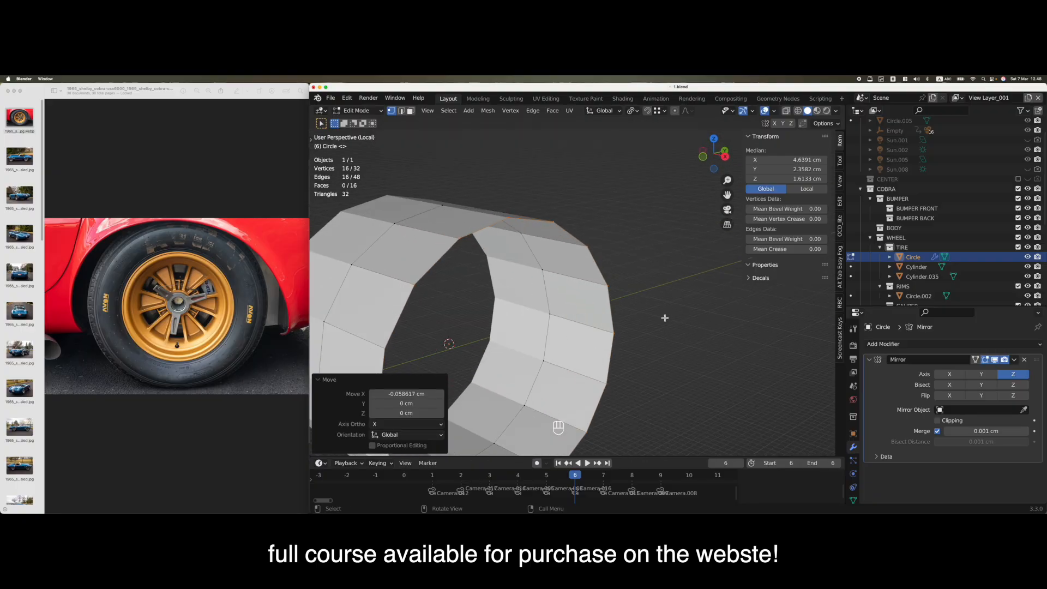